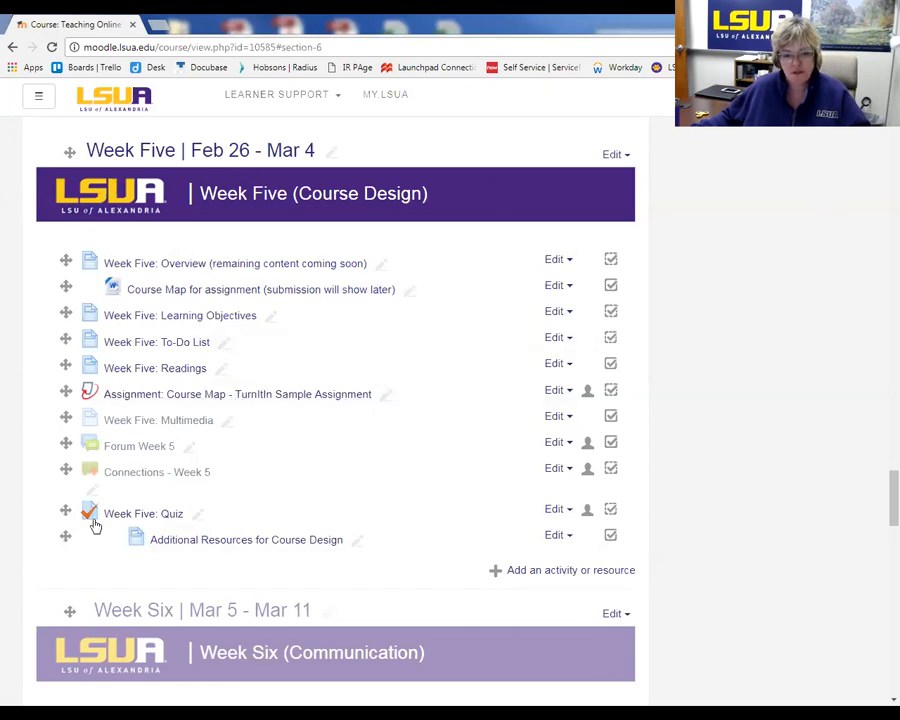
Add a new Forum activity to the Week Five section of the course.
left_click(565, 572)
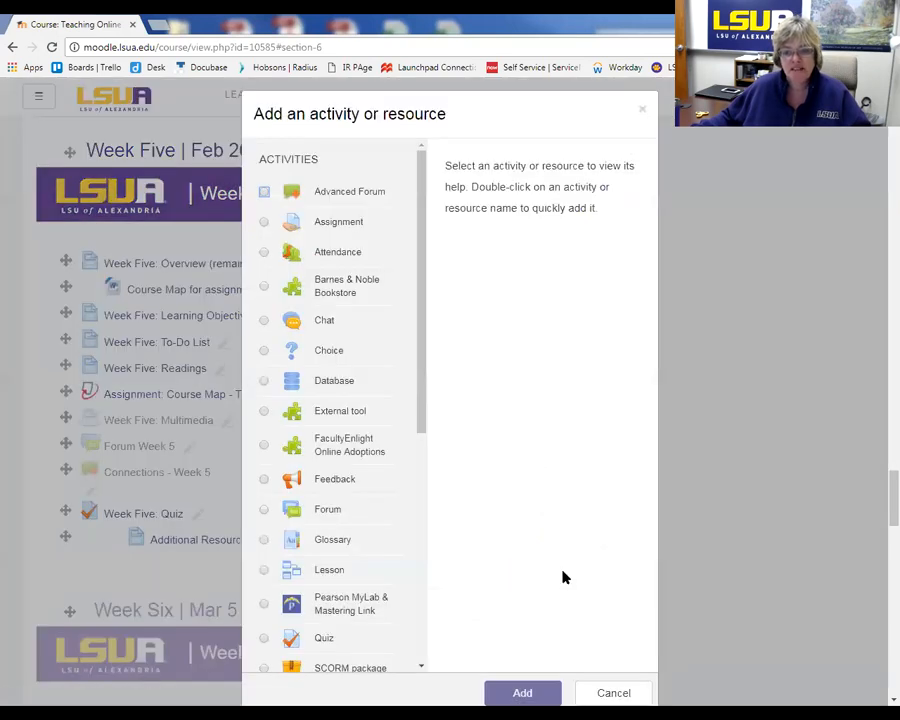
left_click_drag(420, 292, 412, 407)
scroll(412, 416, "down", 1)
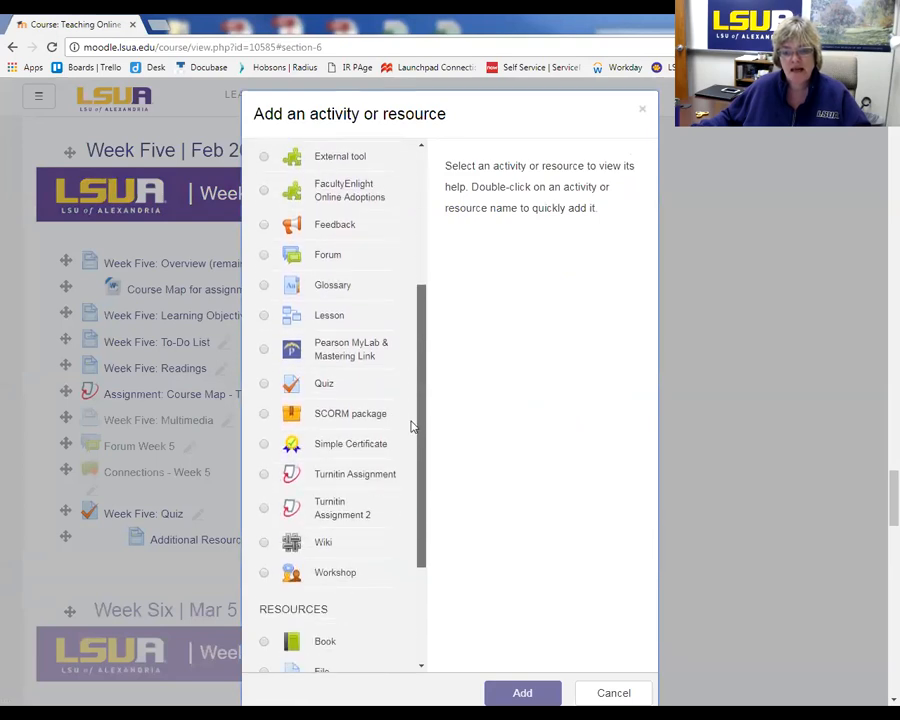
left_click(263, 256)
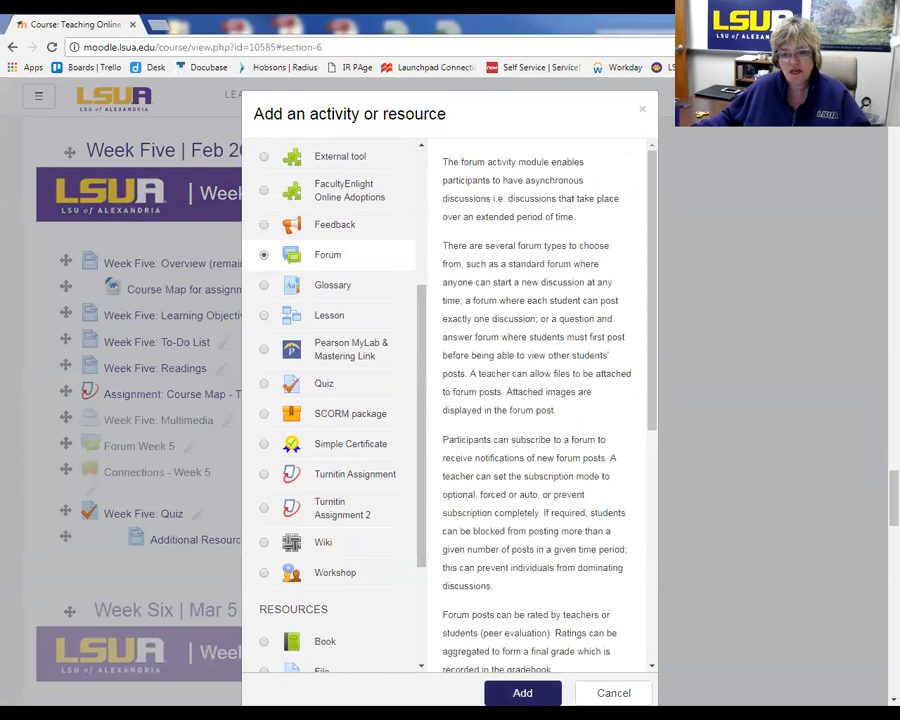
left_click(522, 693)
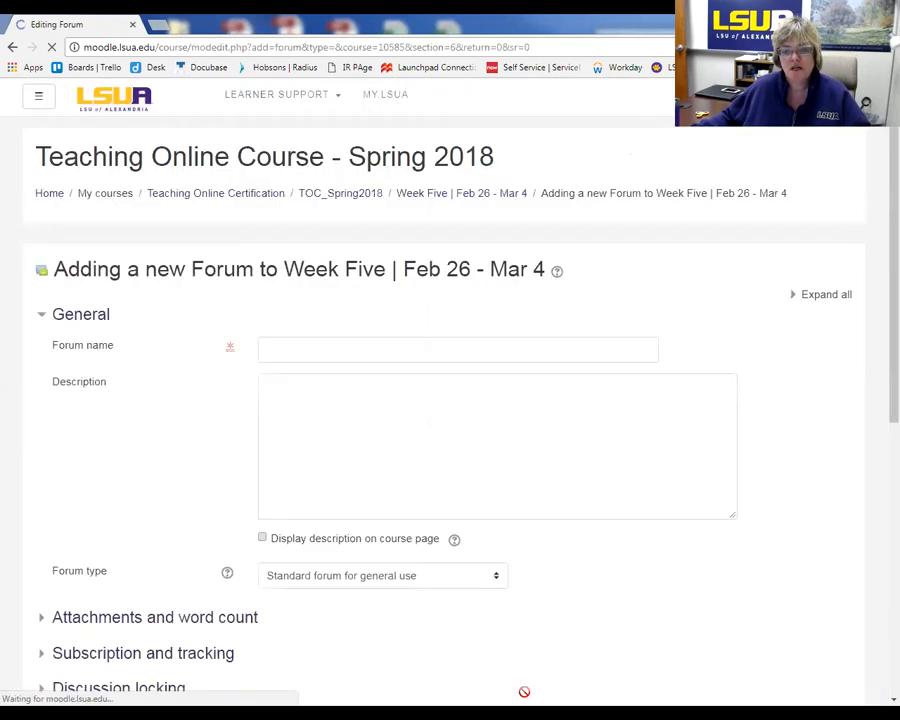
Name the forum "Test Forum for editing options".
left_click(324, 352)
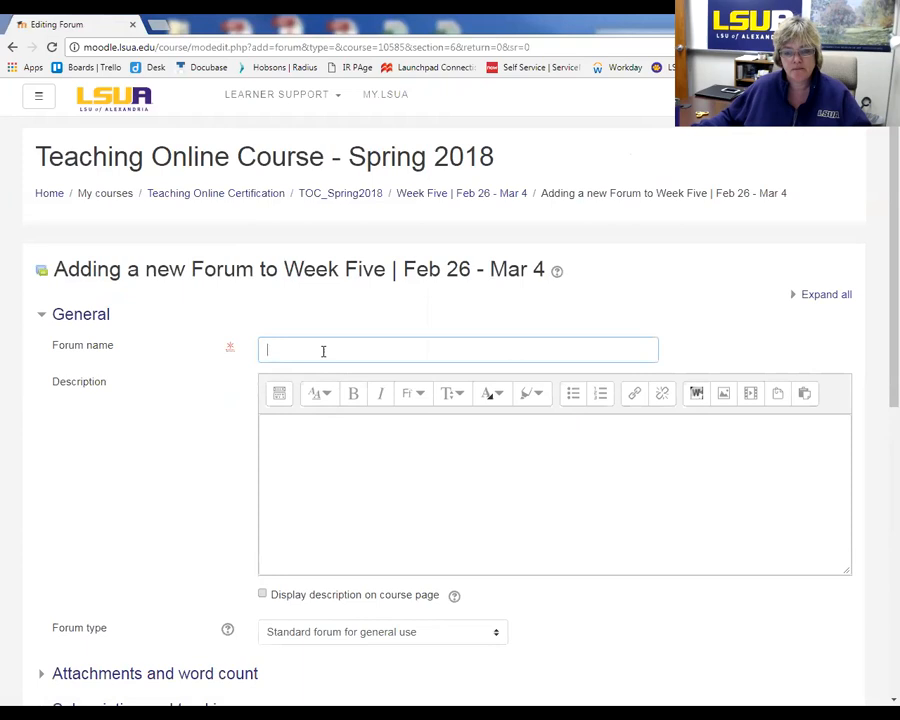
type("Test Forum for ed")
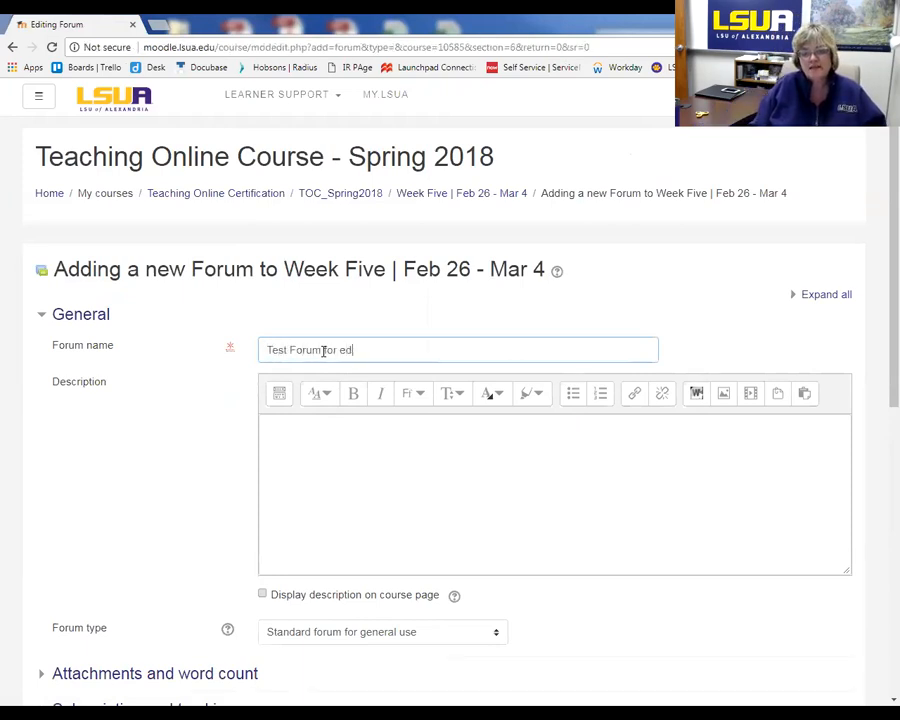
type("iting options")
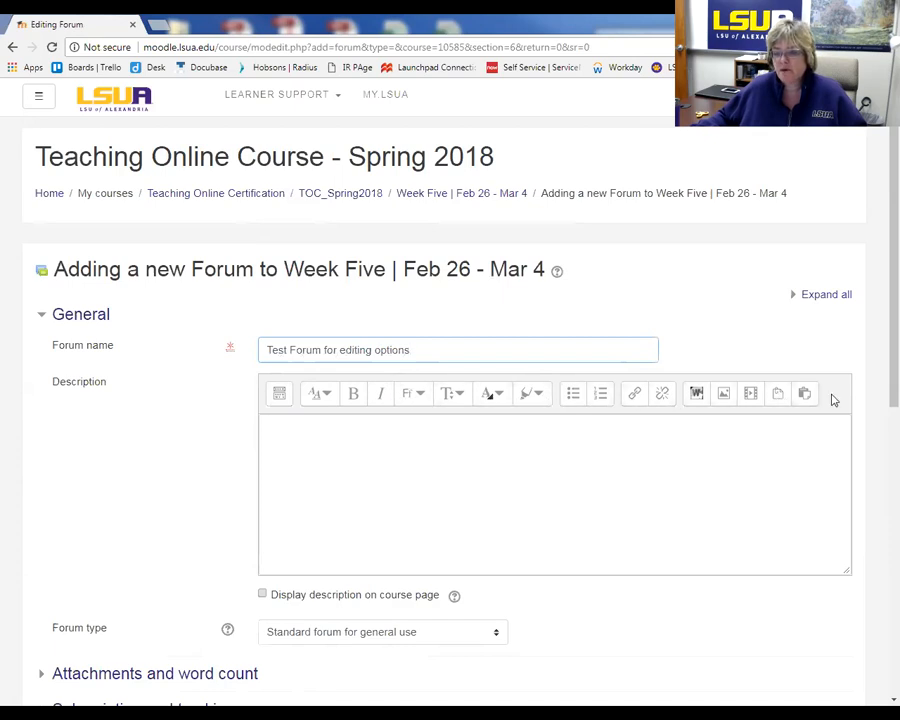
Write three description lines: "This is my text", "I like to use different colors" and "I have a link to an external site.".
left_click(319, 441)
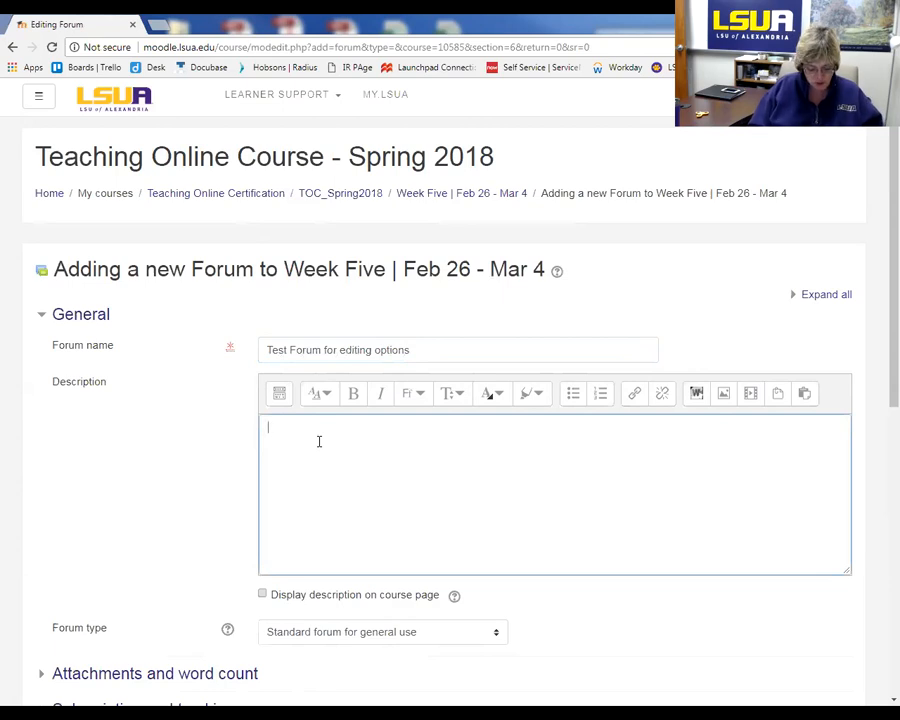
type("This is my text I lik")
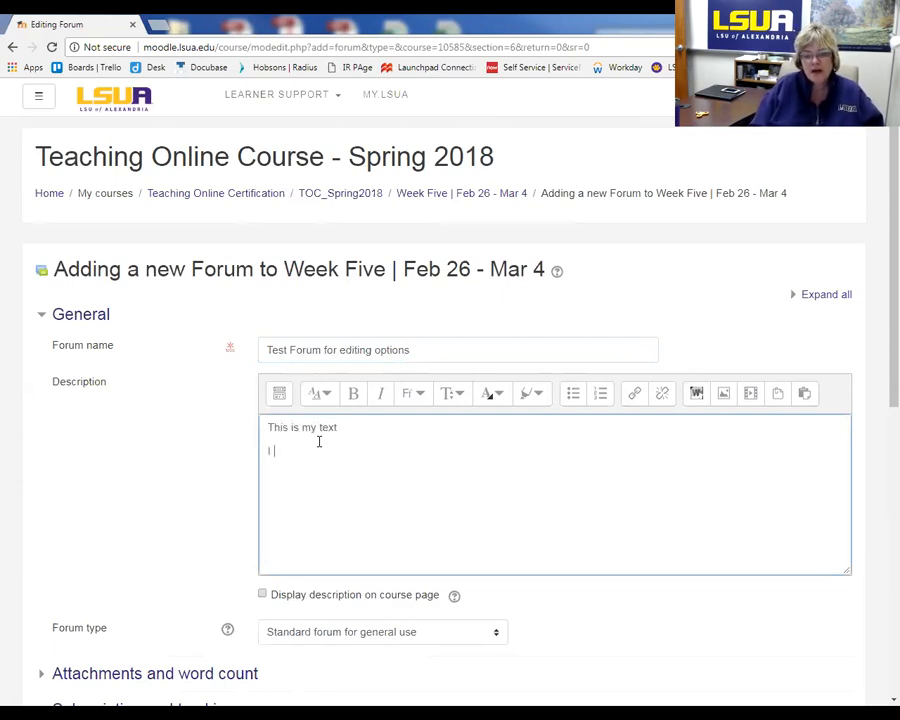
type("e to use different colors")
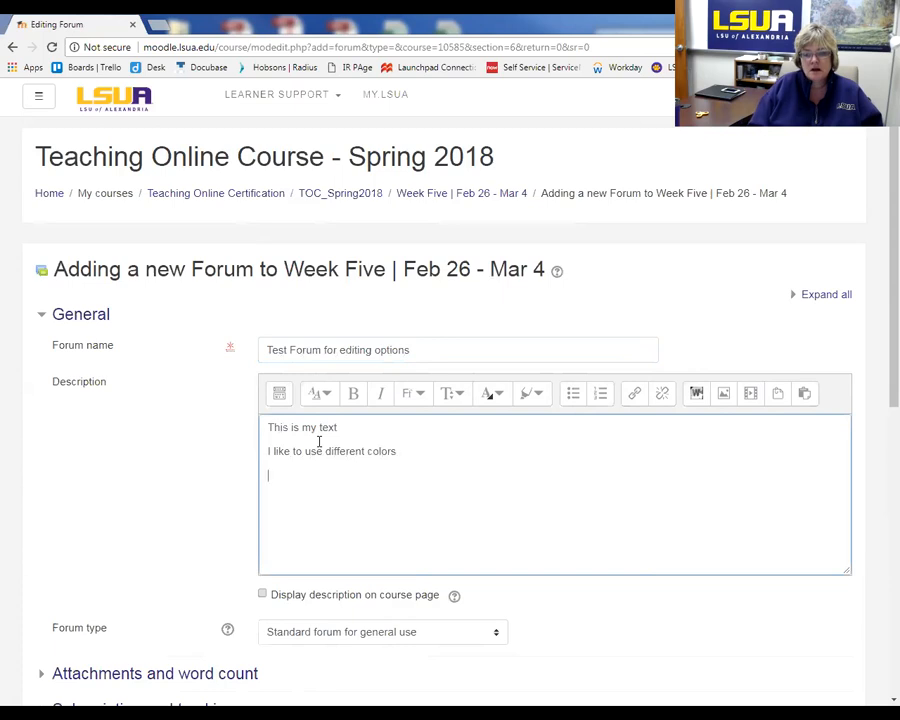
type(" I have")
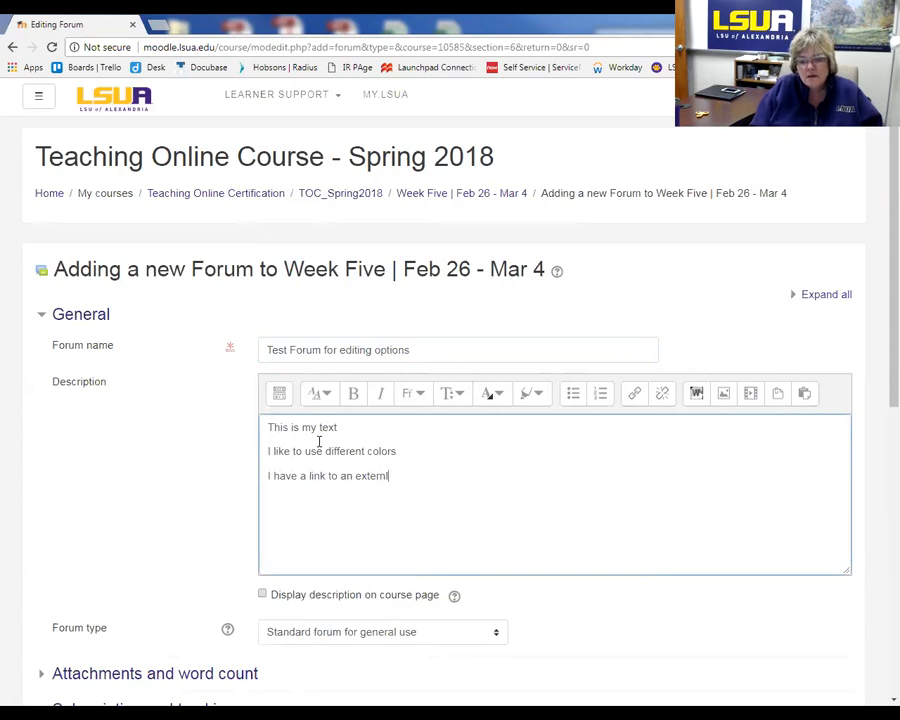
key("Return")
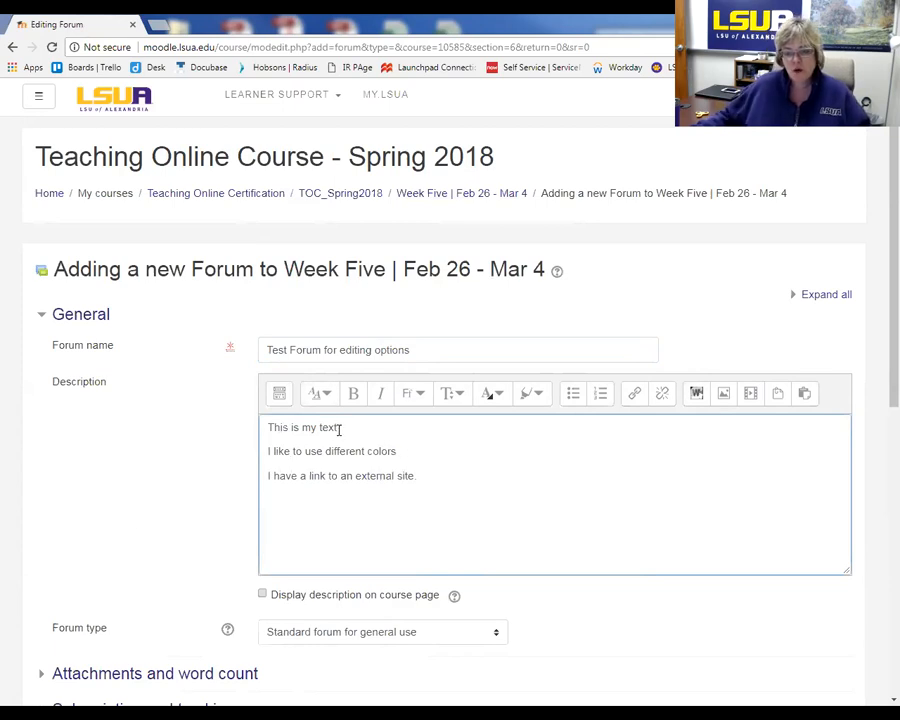
Make the description line "This is my text" bold and italic.
left_click_drag(340, 427, 270, 427)
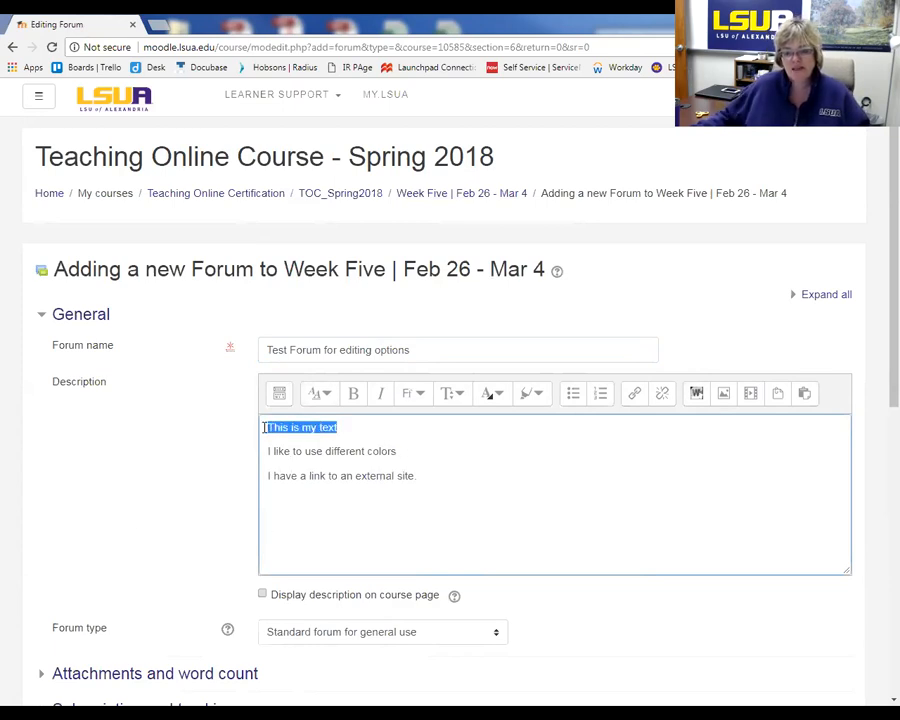
left_click_drag(340, 425, 266, 424)
left_click(360, 400)
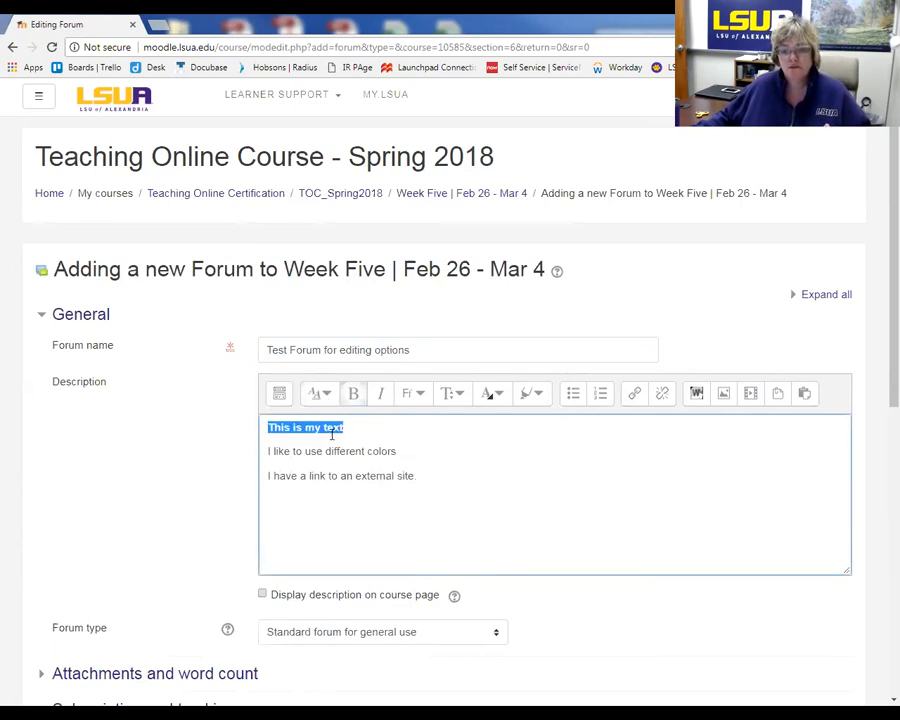
left_click(292, 451)
left_click_drag(352, 426, 263, 425)
left_click(381, 395)
left_click(346, 502)
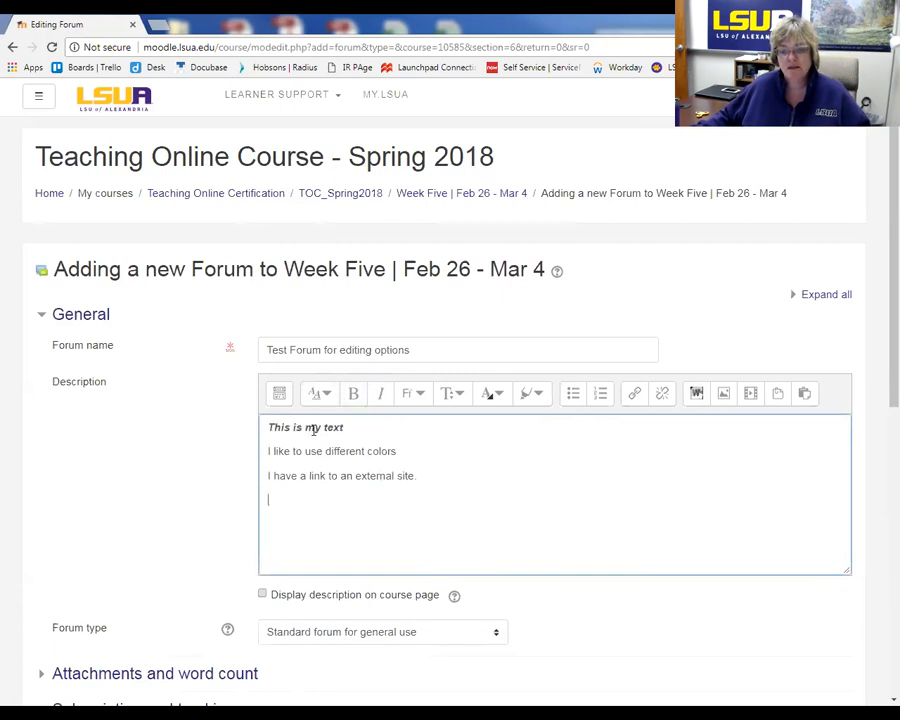
Apply the Heading (large) style to the line "This is my text" in the description.
left_click_drag(349, 428, 230, 428)
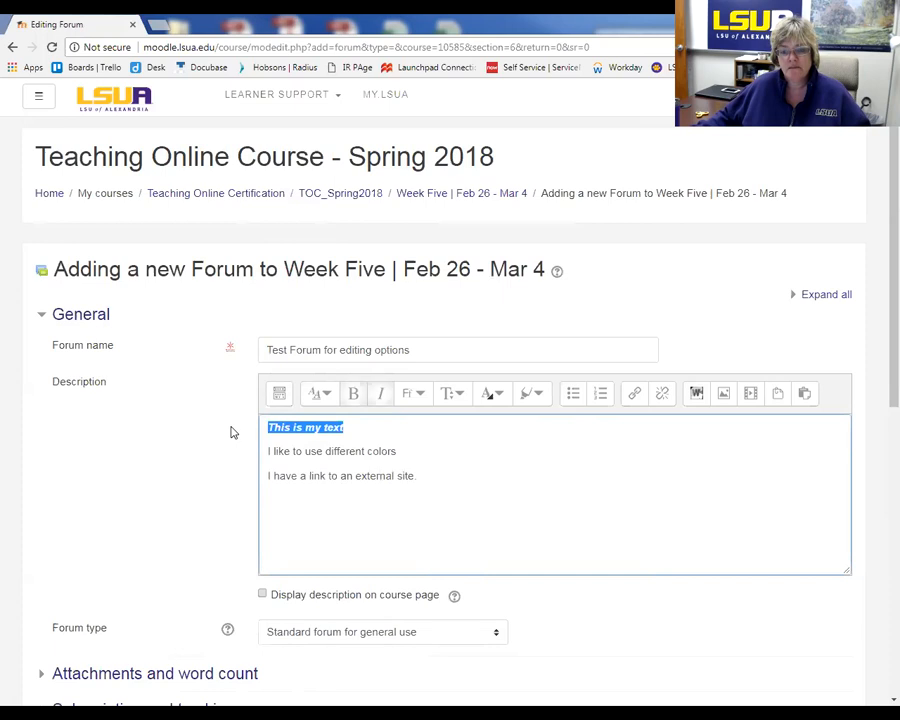
left_click(320, 394)
left_click(336, 418)
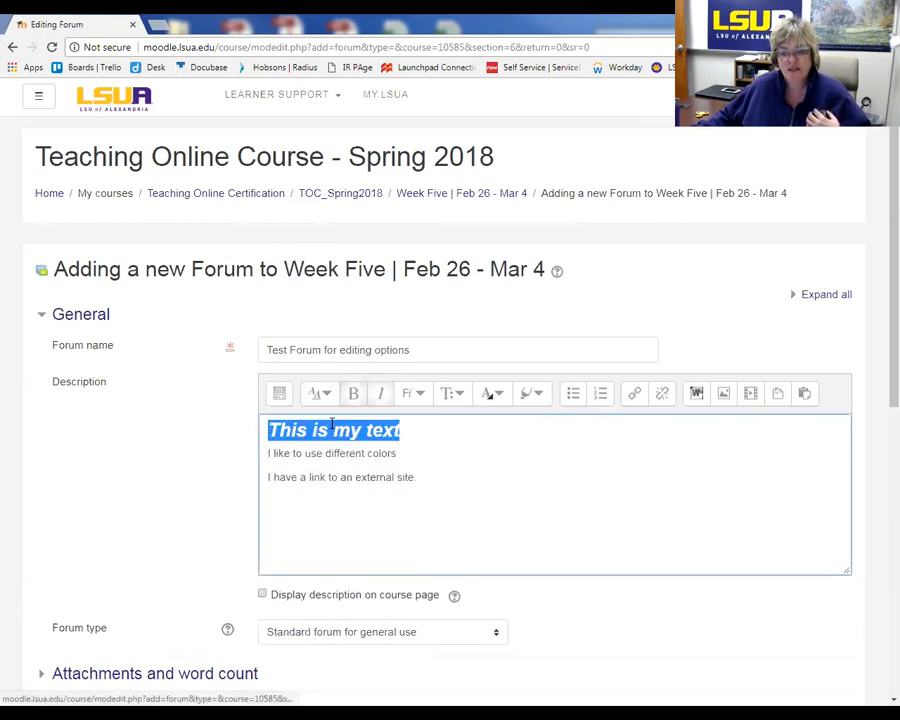
left_click(461, 474)
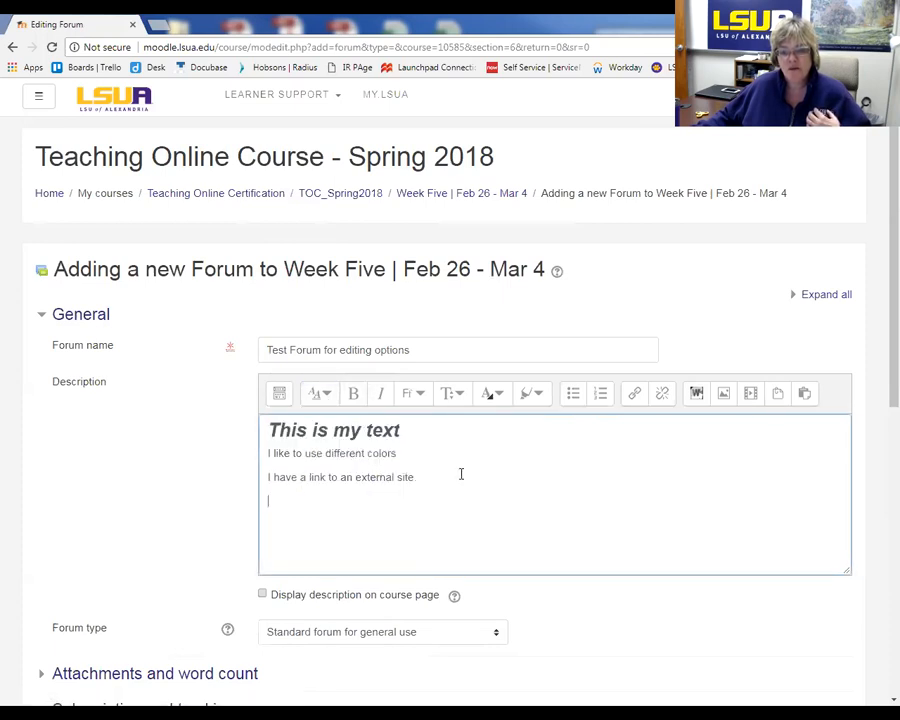
left_click(326, 396)
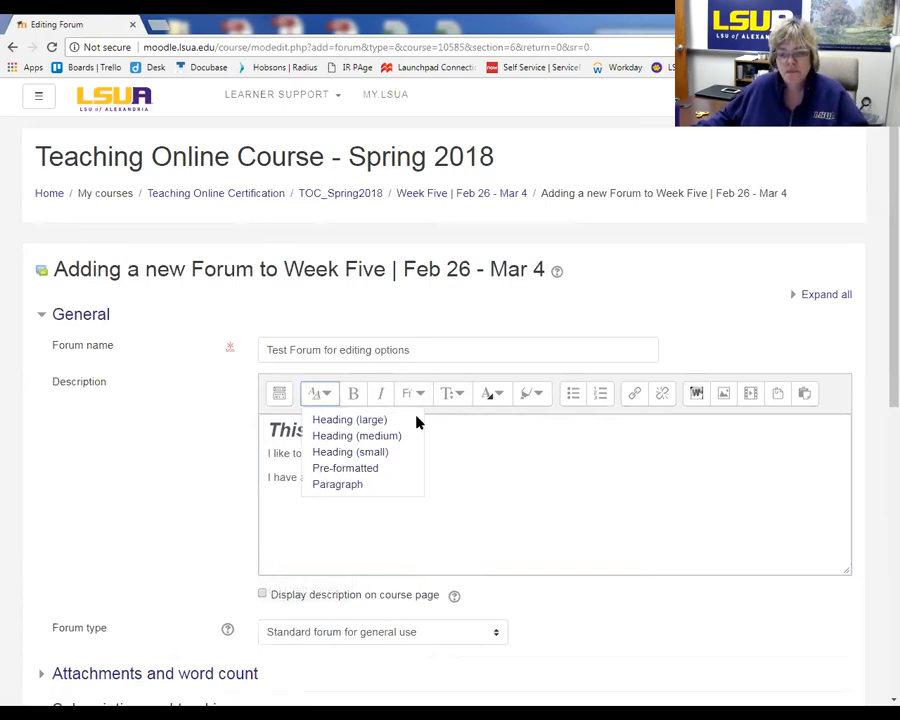
left_click(395, 435)
Set the font color of the heading "This is my text" to red.
left_click_drag(410, 428, 194, 412)
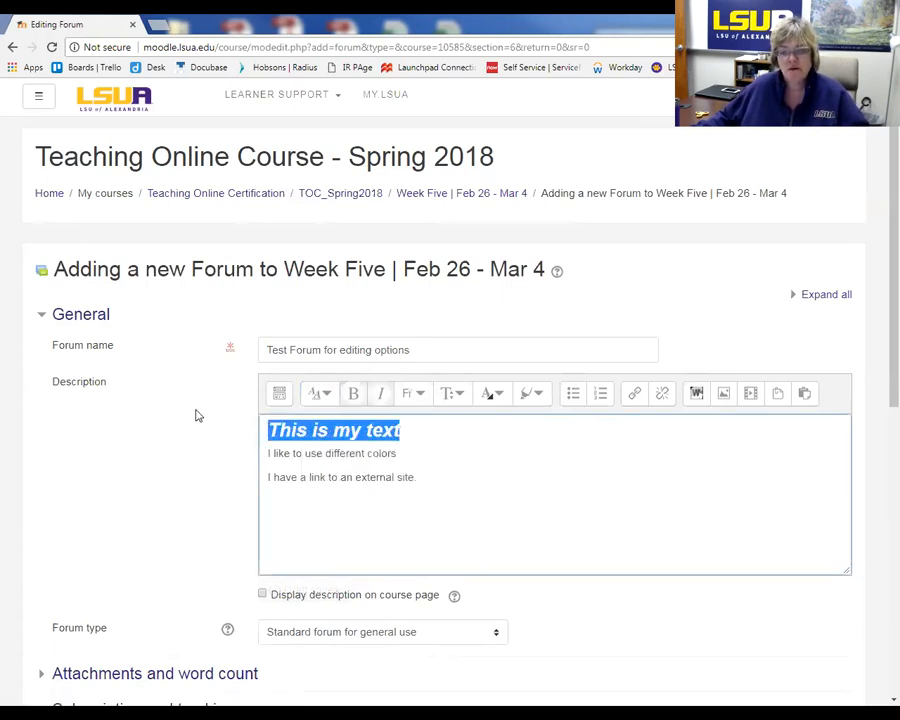
left_click(424, 394)
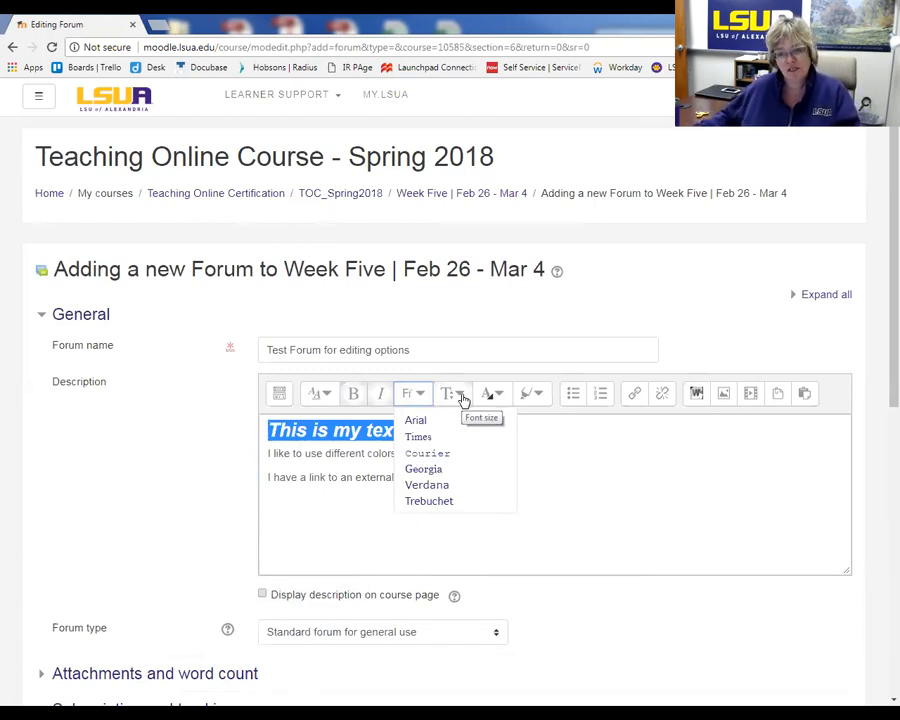
left_click(539, 399)
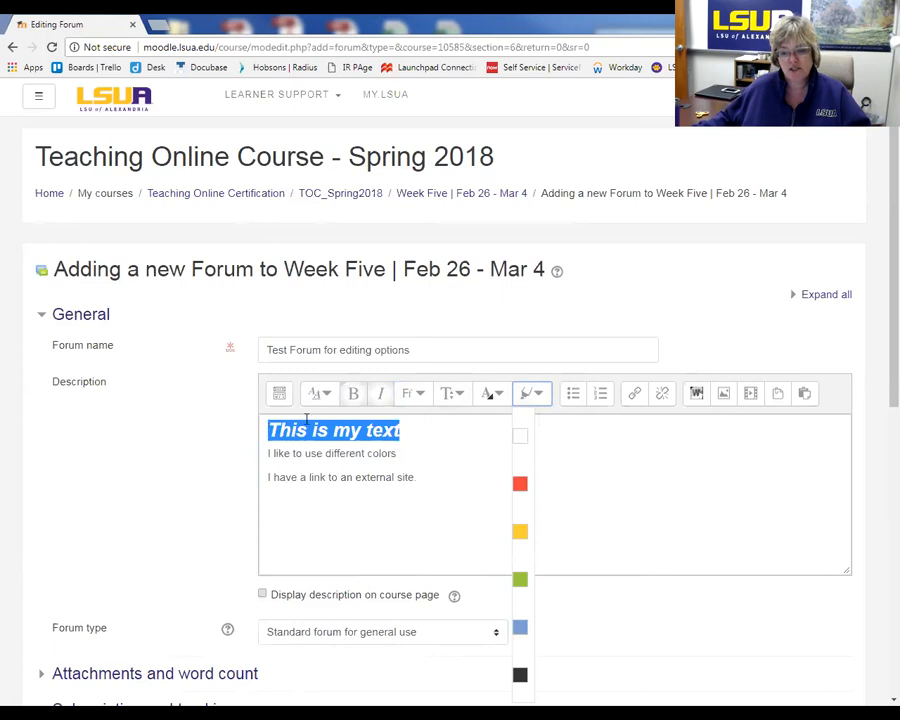
left_click(501, 394)
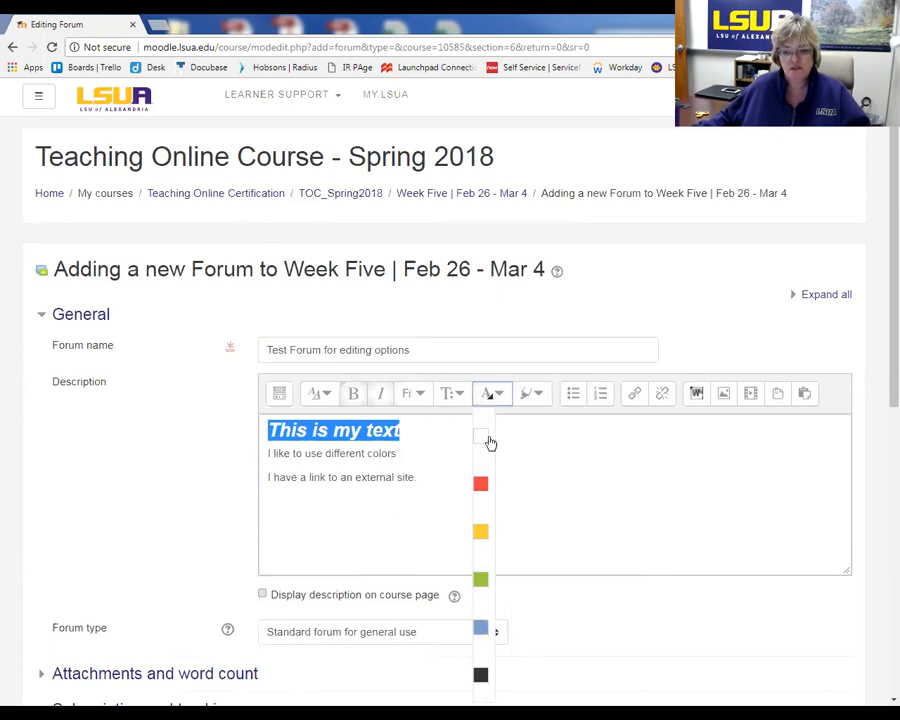
left_click(482, 488)
left_click(439, 505)
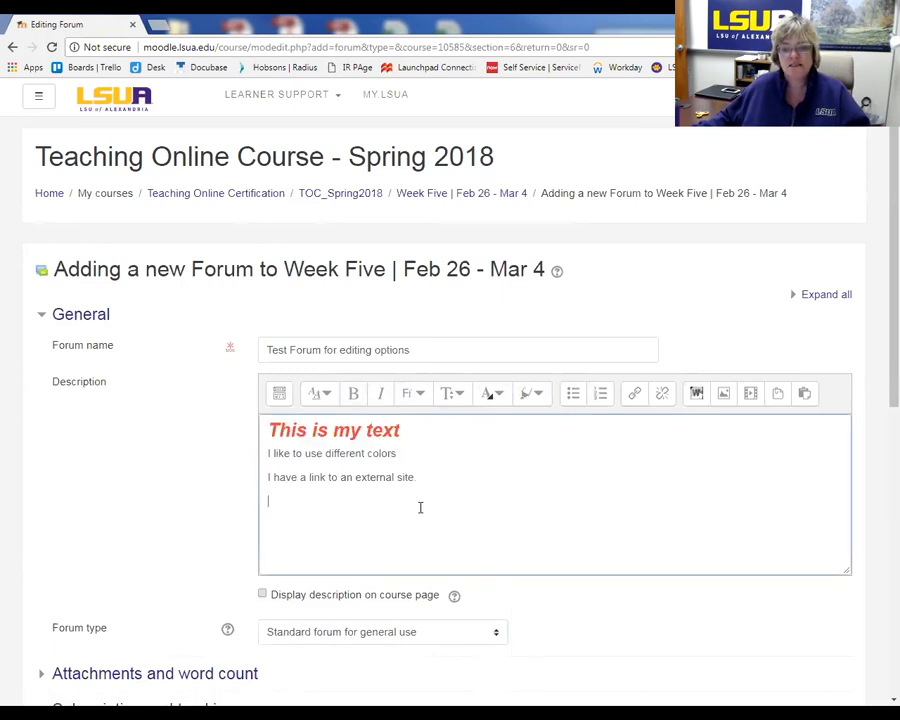
left_click(499, 395)
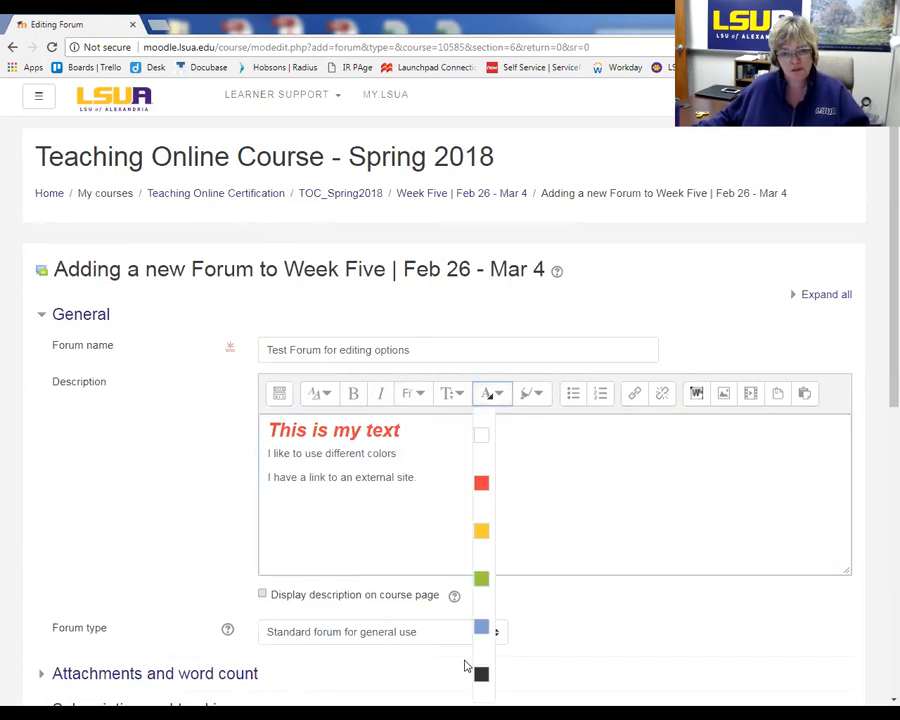
left_click(420, 435)
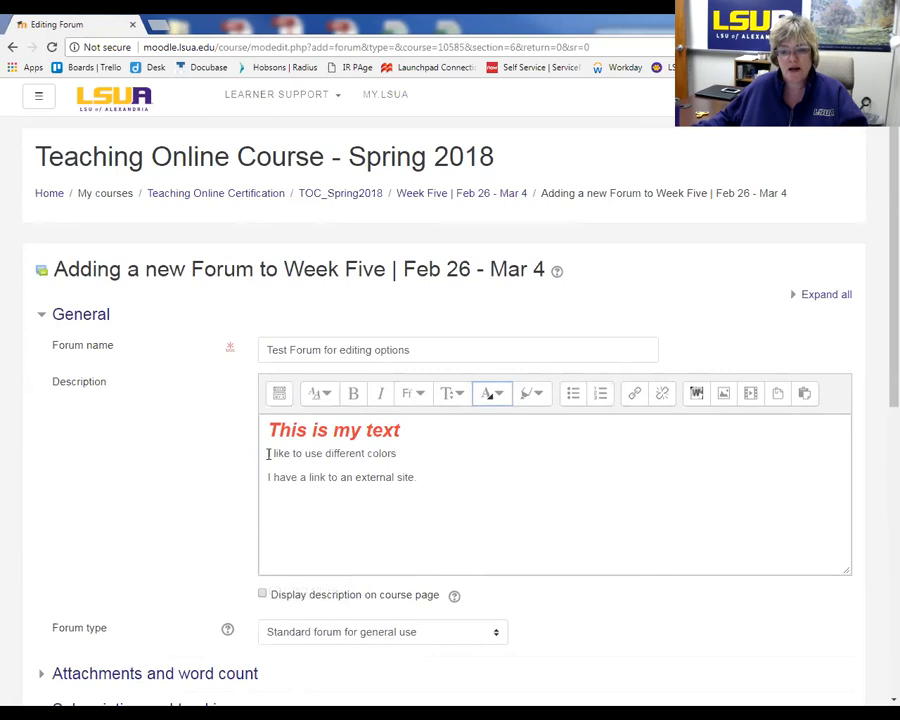
Turn the two lines below the heading into a bulleted list and change it to a numbered list.
left_click_drag(268, 453, 429, 488)
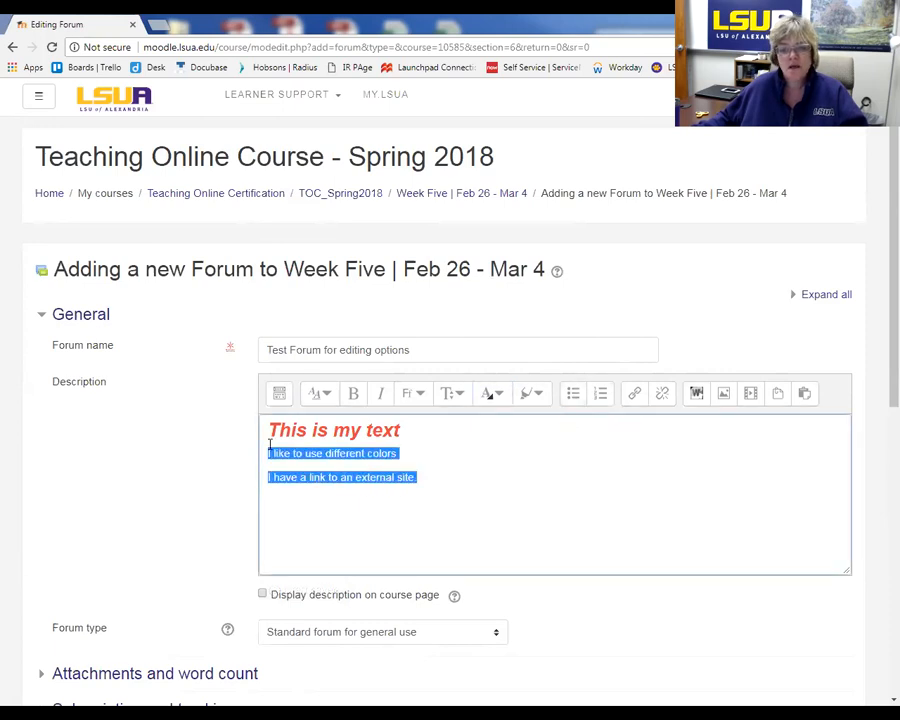
left_click(574, 398)
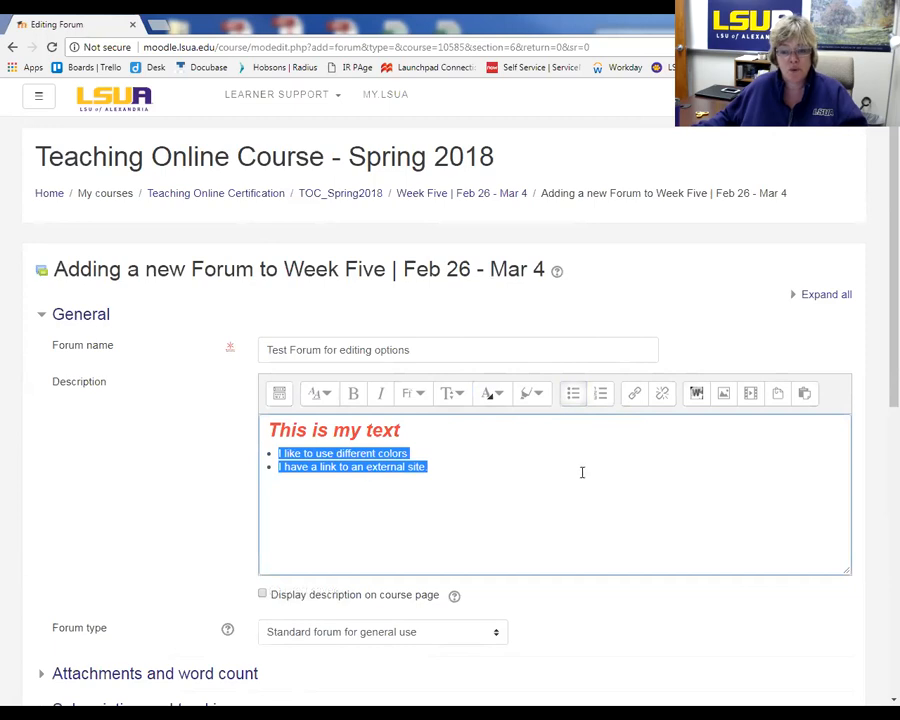
left_click(603, 398)
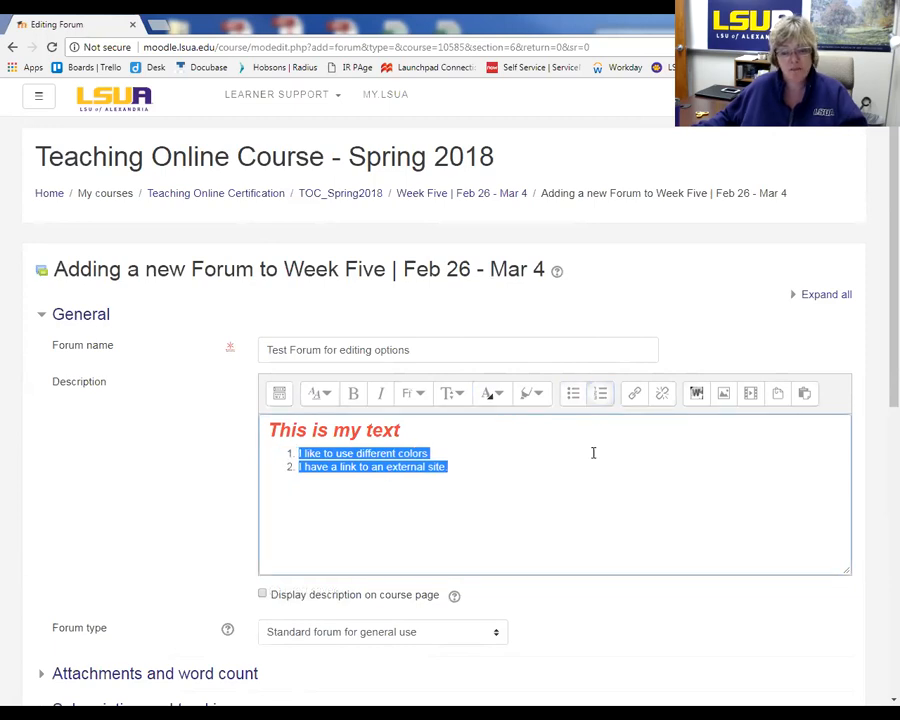
left_click(548, 514)
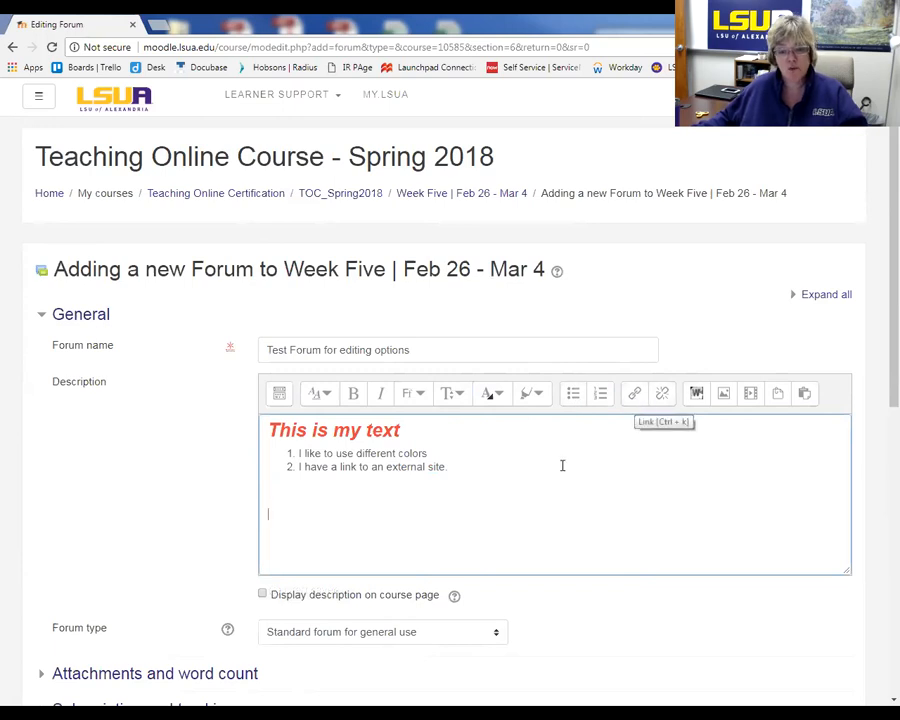
left_click_drag(466, 466, 386, 466)
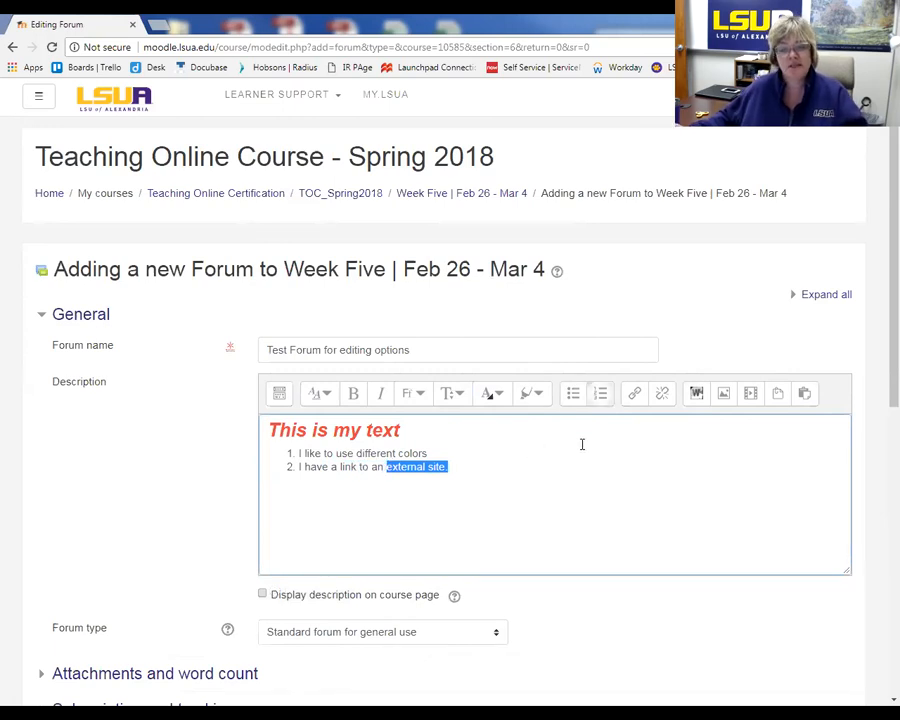
left_click(633, 396)
left_click(456, 380)
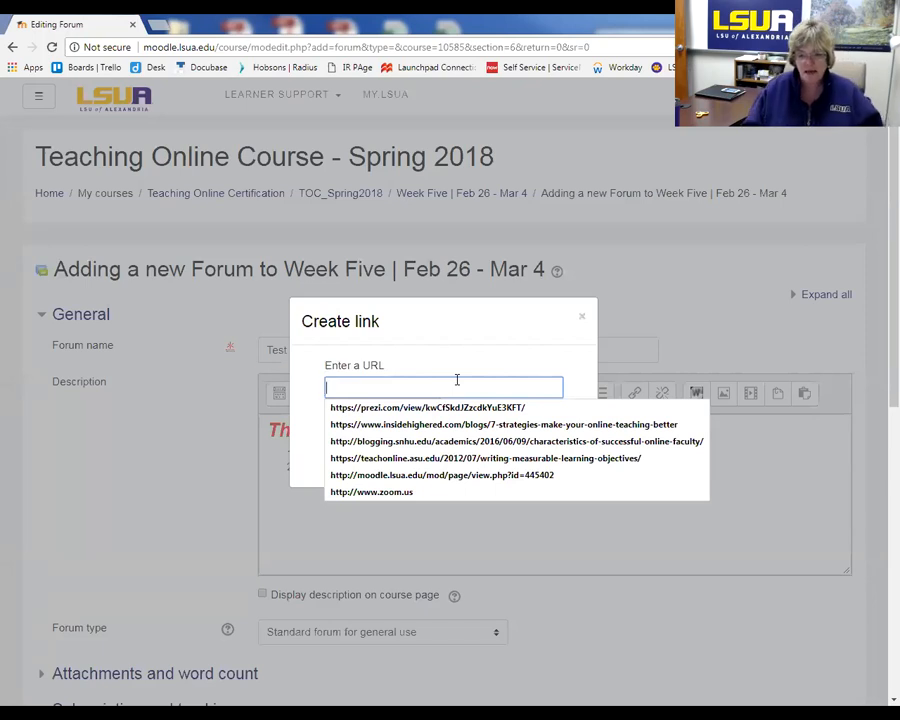
type("www.")
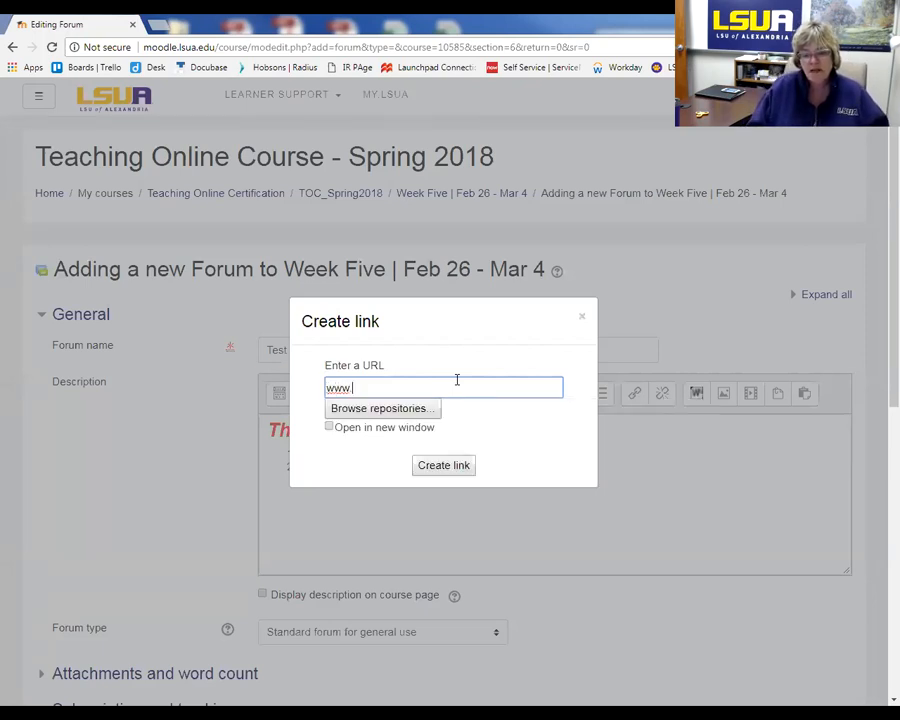
type("lsua.edu")
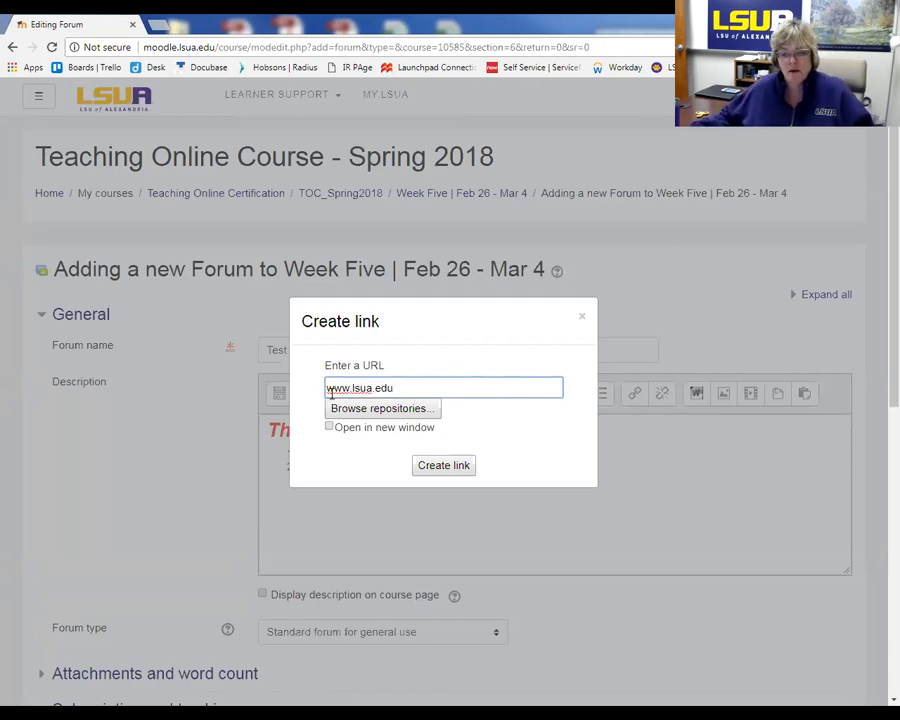
type("ttp://")
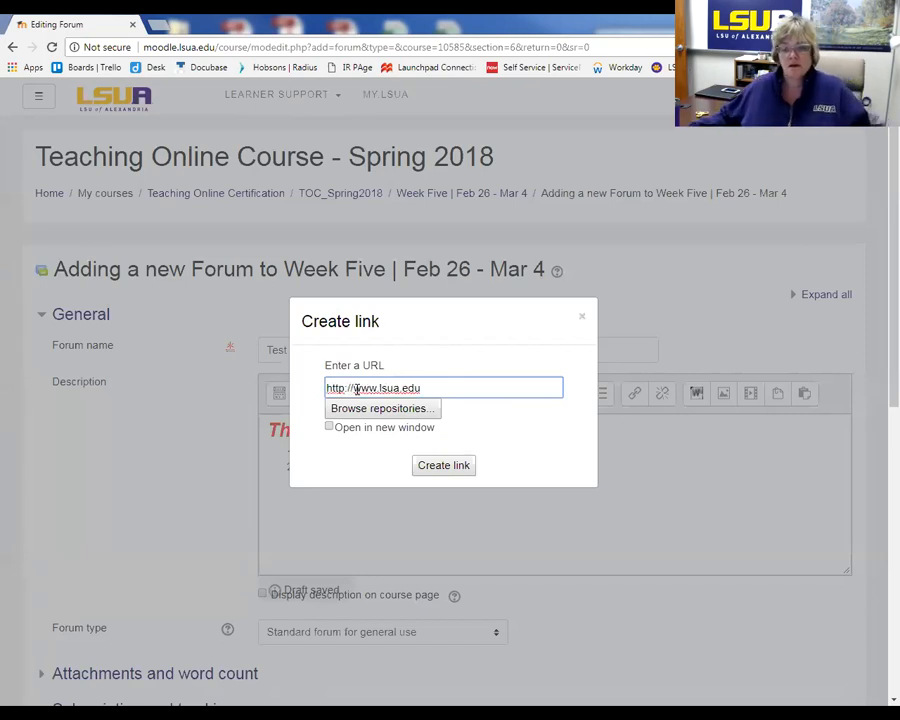
left_click(330, 427)
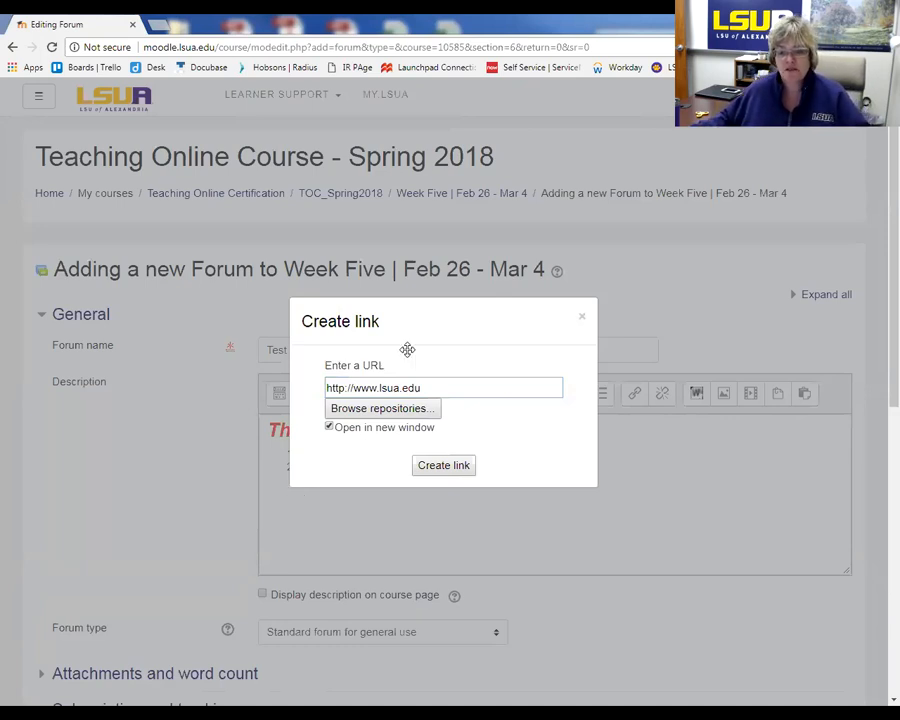
left_click(446, 468)
left_click(524, 497)
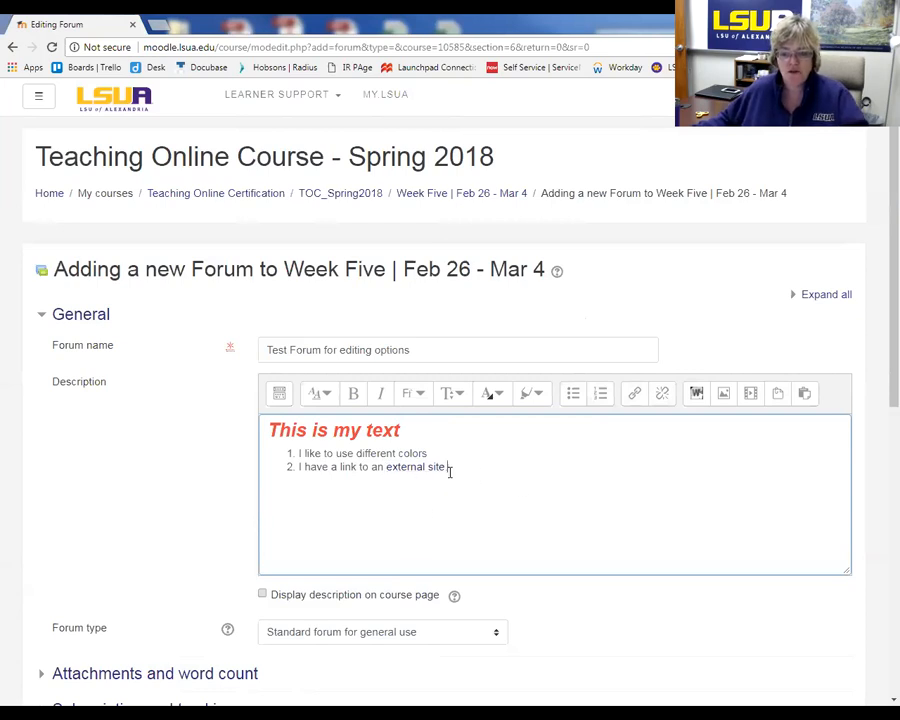
Make the link text "external site." bold and set its font color to blue.
left_click_drag(447, 467, 386, 469)
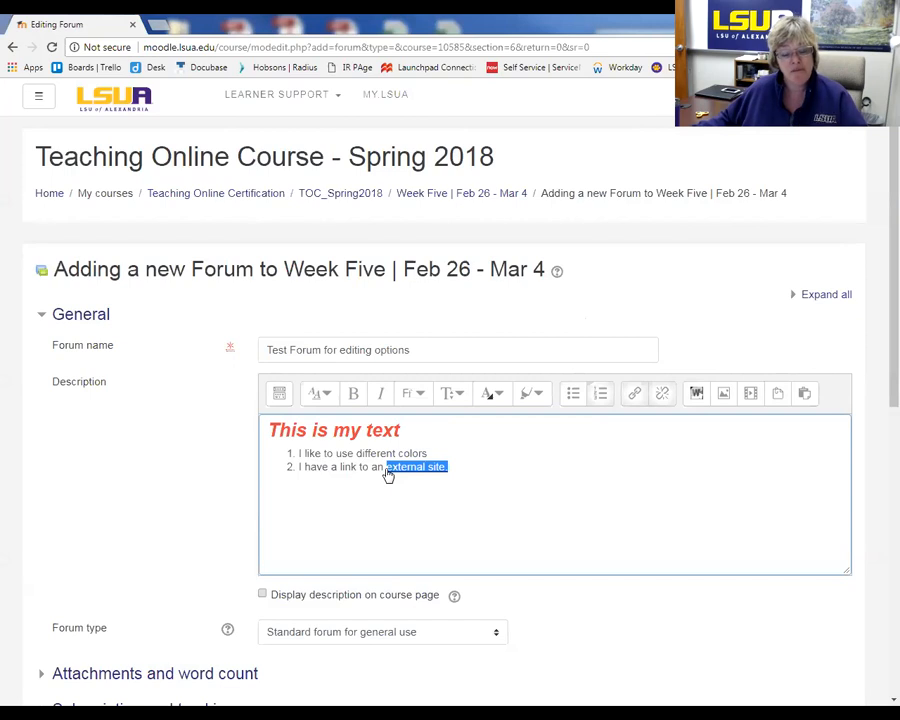
left_click(352, 395)
left_click(489, 396)
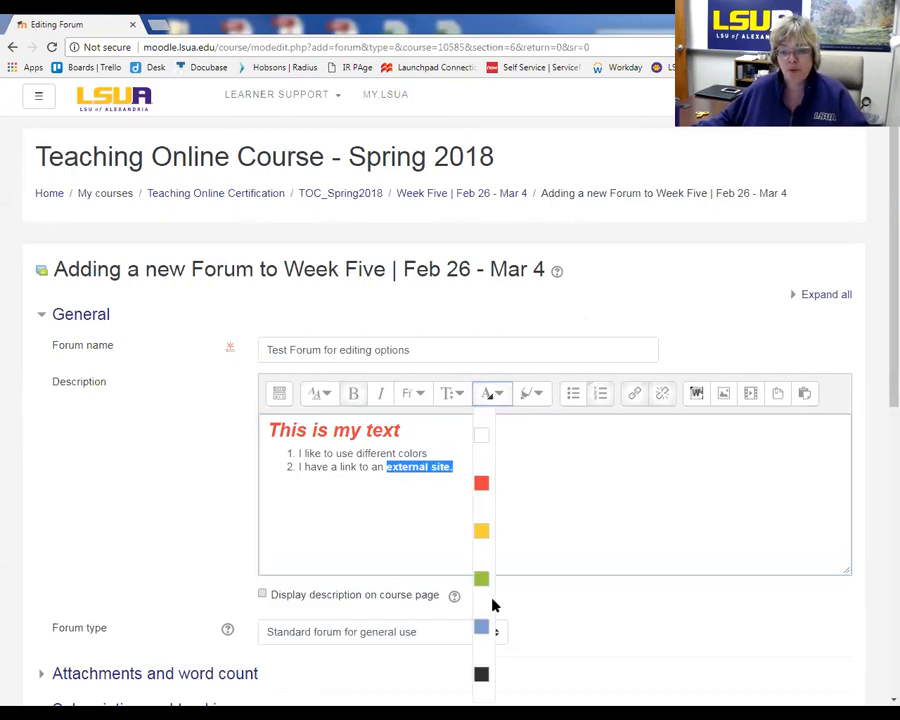
left_click(483, 628)
left_click(594, 482)
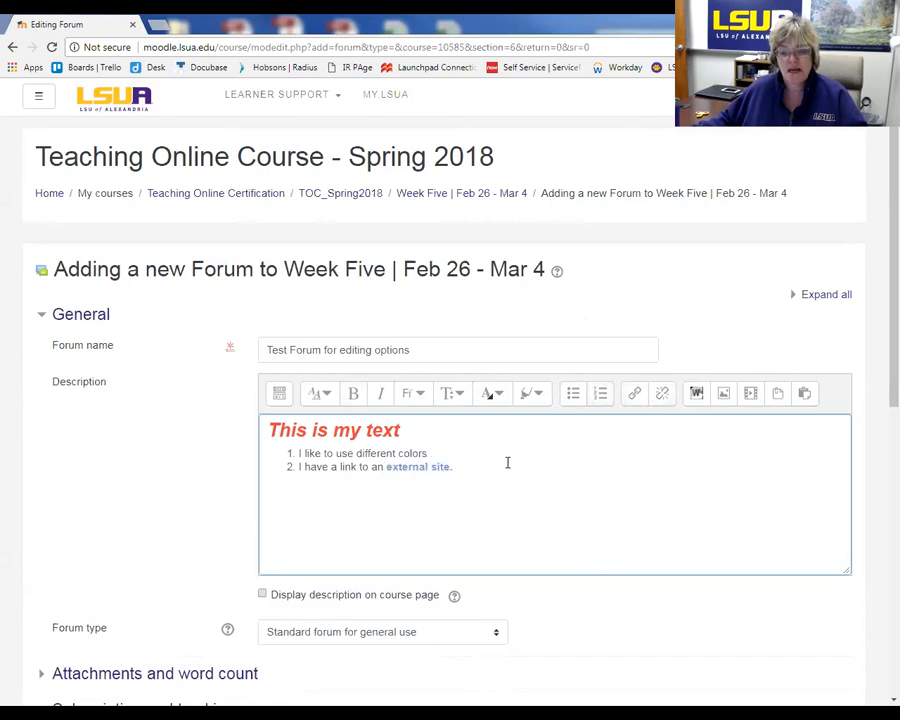
Show the editor's additional formatting tools and underline the link text "external site.".
left_click_drag(478, 466, 382, 461)
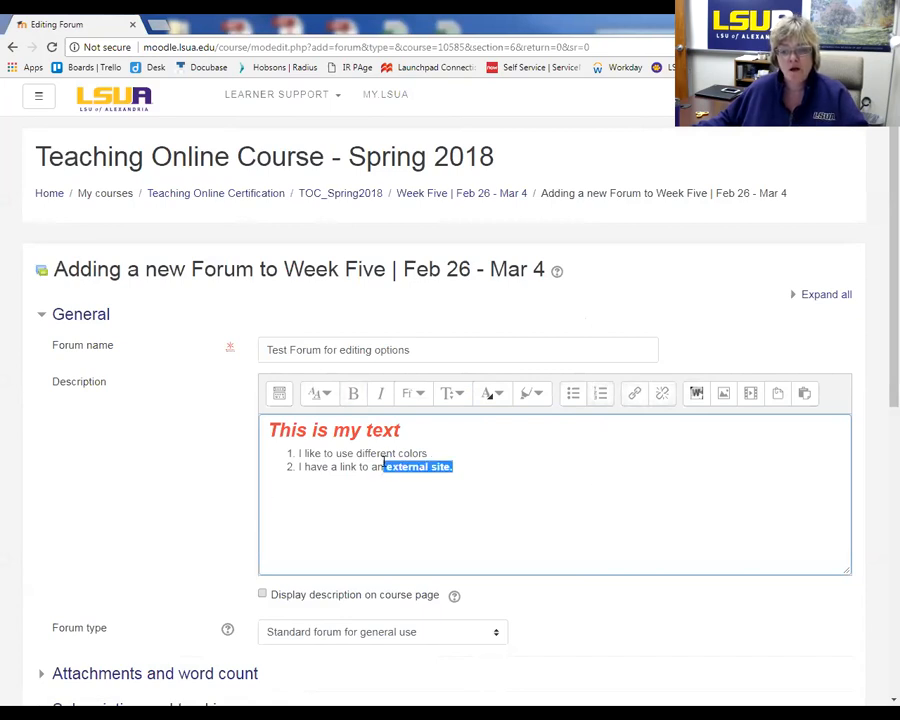
left_click(443, 500)
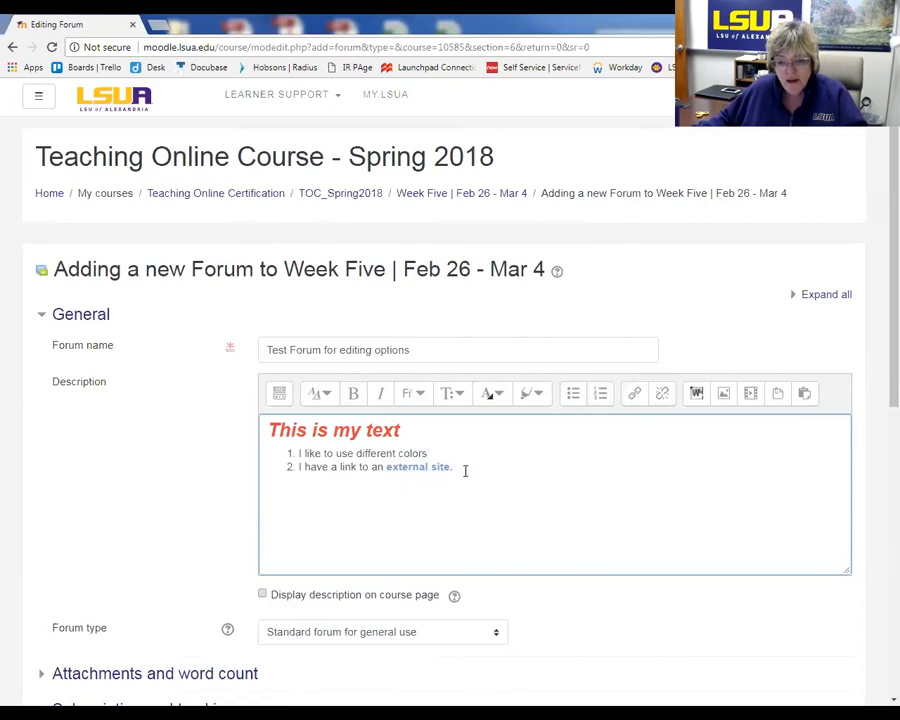
left_click_drag(456, 467, 393, 468)
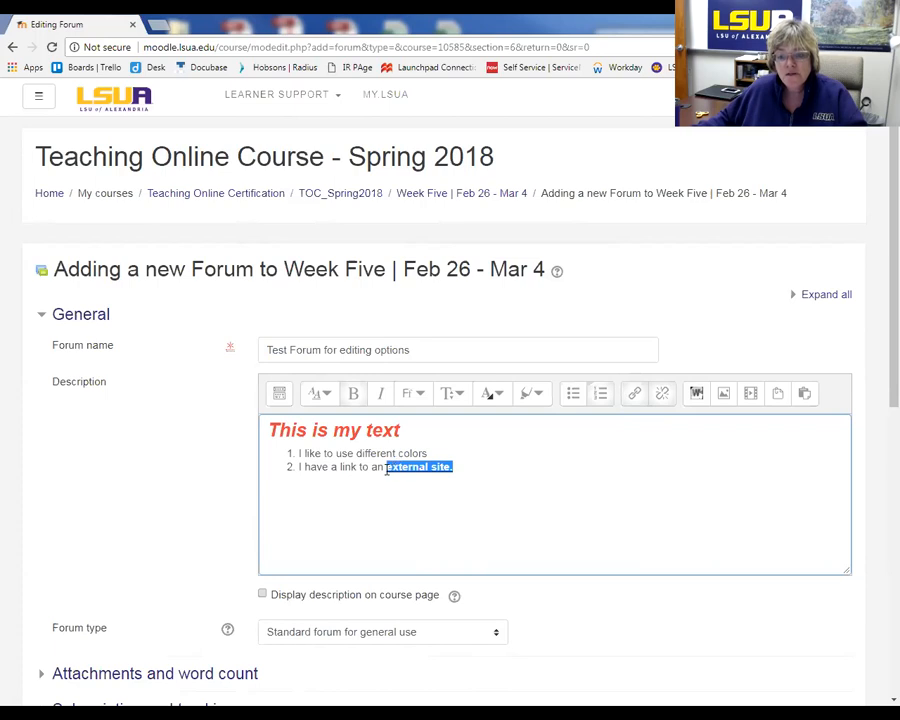
left_click(280, 396)
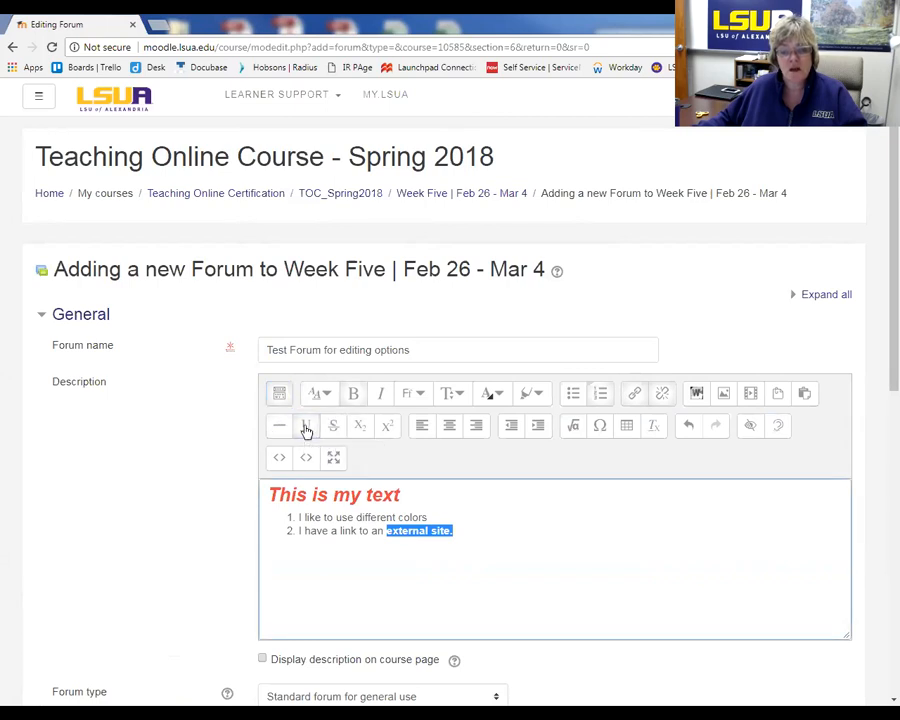
left_click(489, 545)
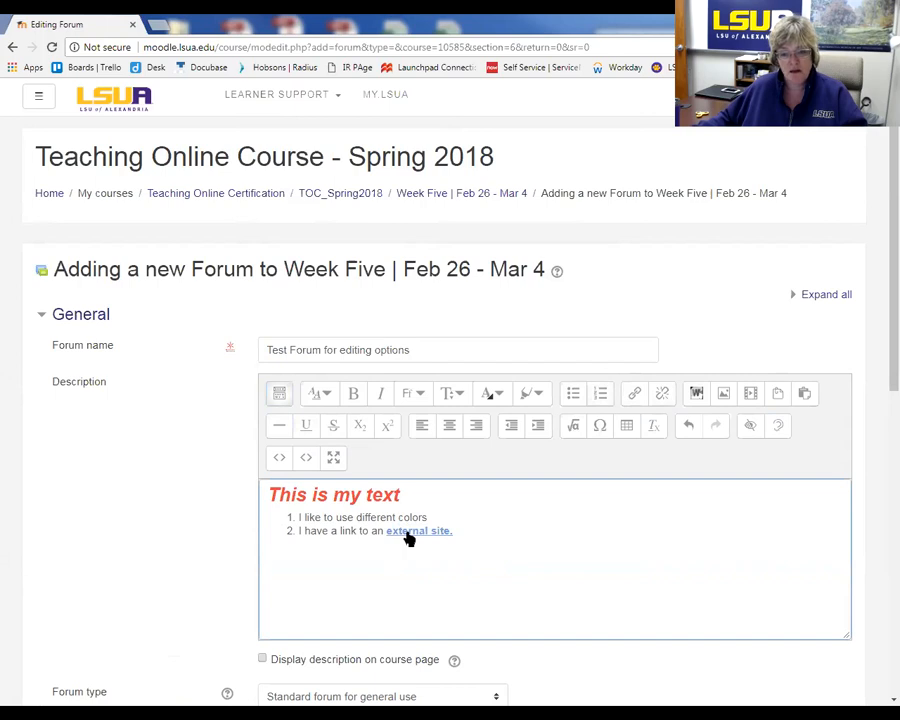
Try out horizontal lines and a row of dashes below the numbered list, and clear them from the description.
left_click(280, 430)
left_click(276, 561)
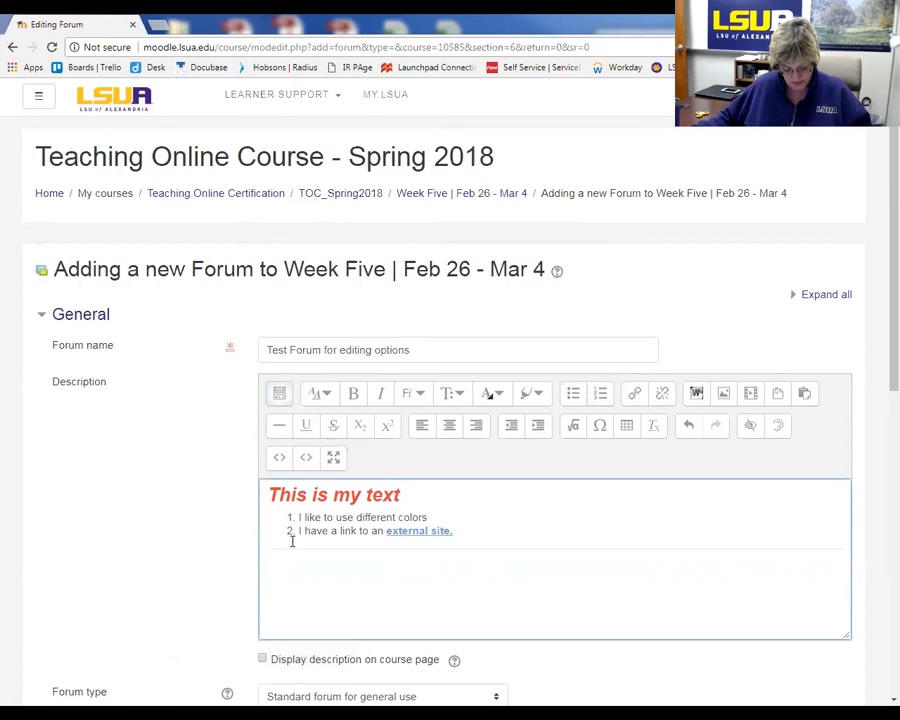
type("-------")
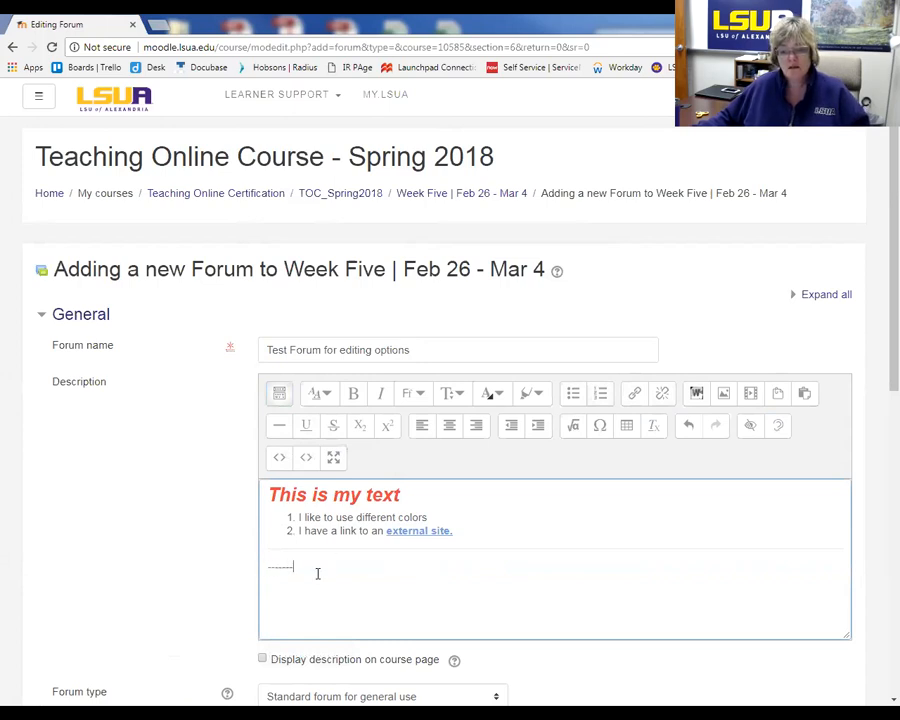
left_click_drag(302, 571, 271, 573)
left_click(279, 425)
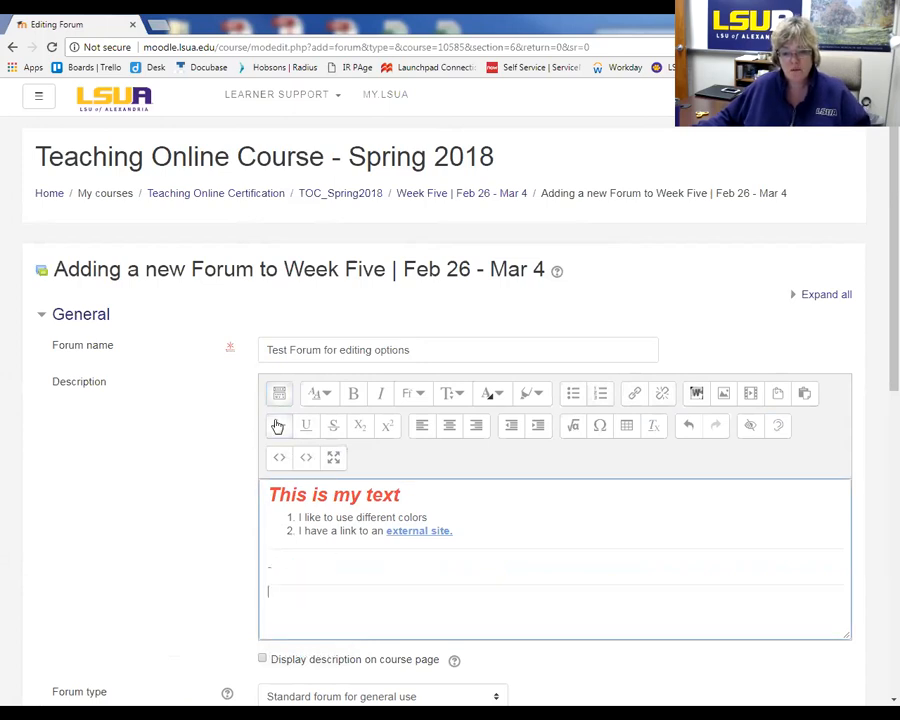
key("BackSpace")
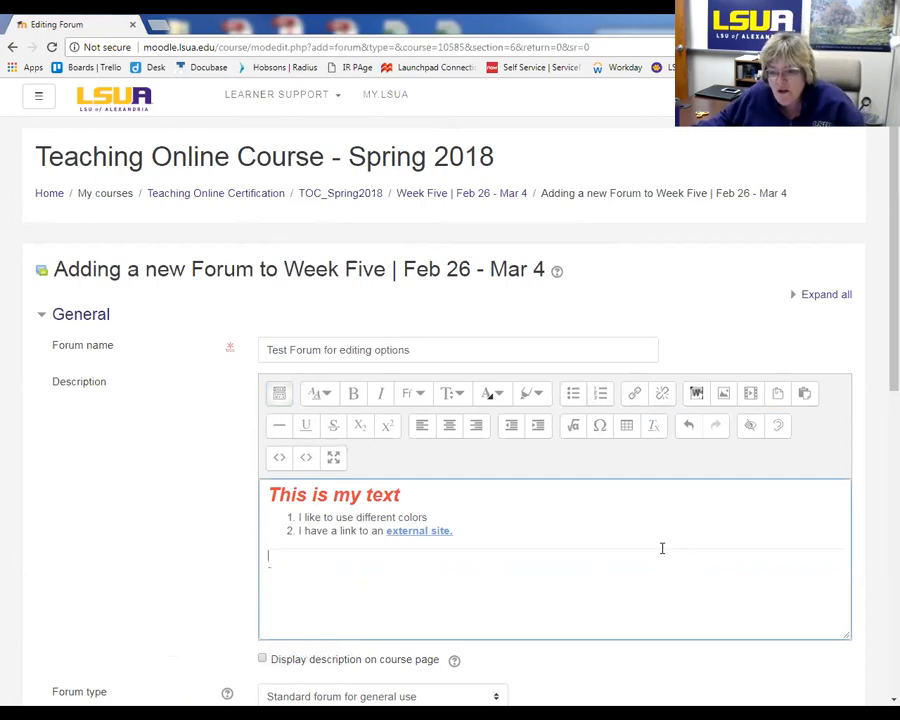
left_click(356, 628)
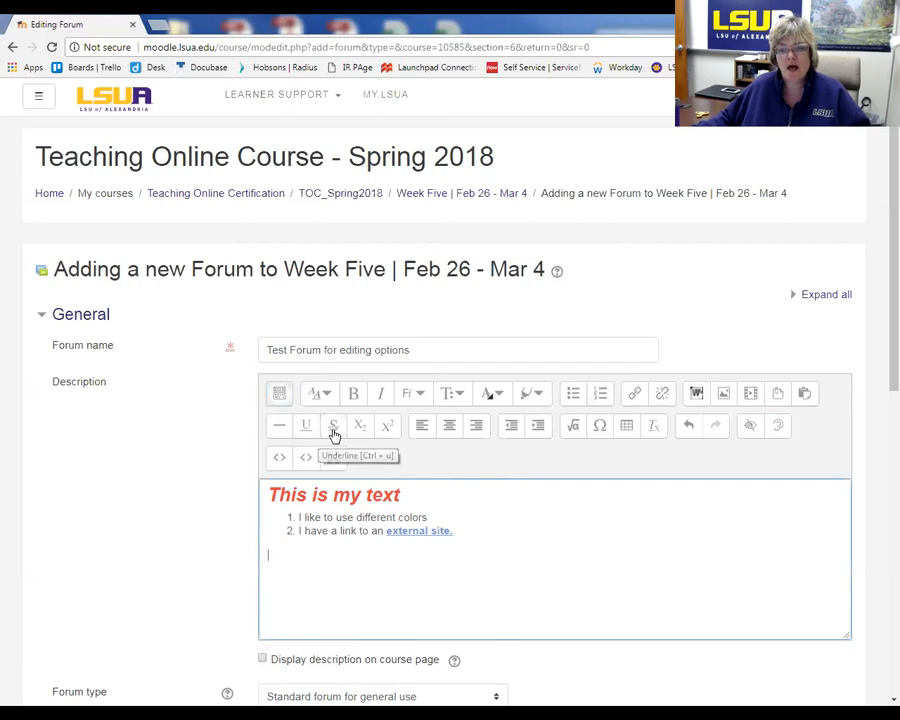
Strike through the words "use different colors" in the first list item.
left_click_drag(427, 517, 335, 519)
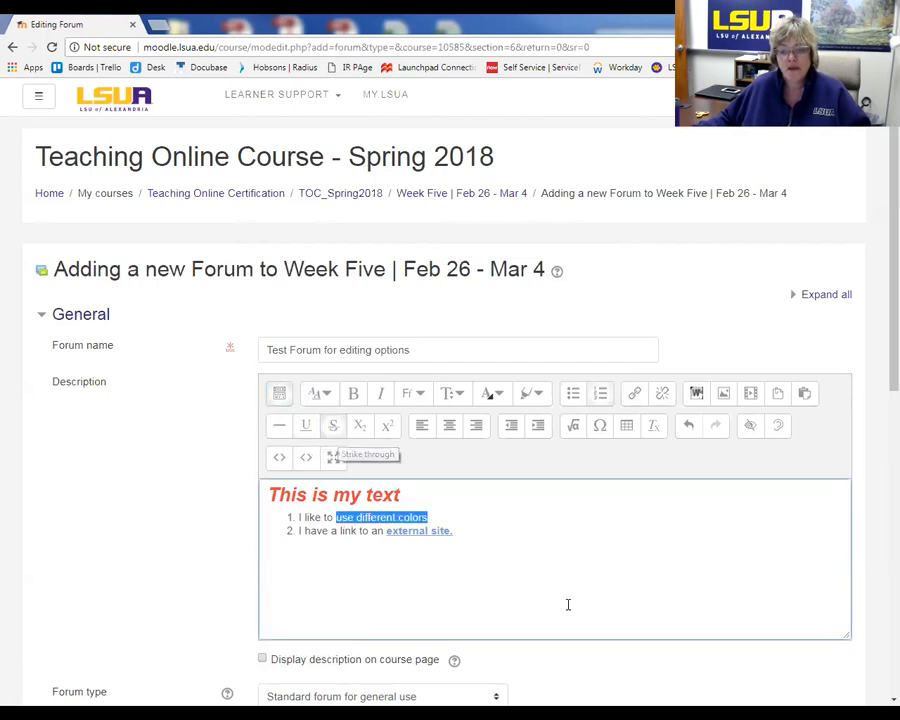
left_click(490, 543)
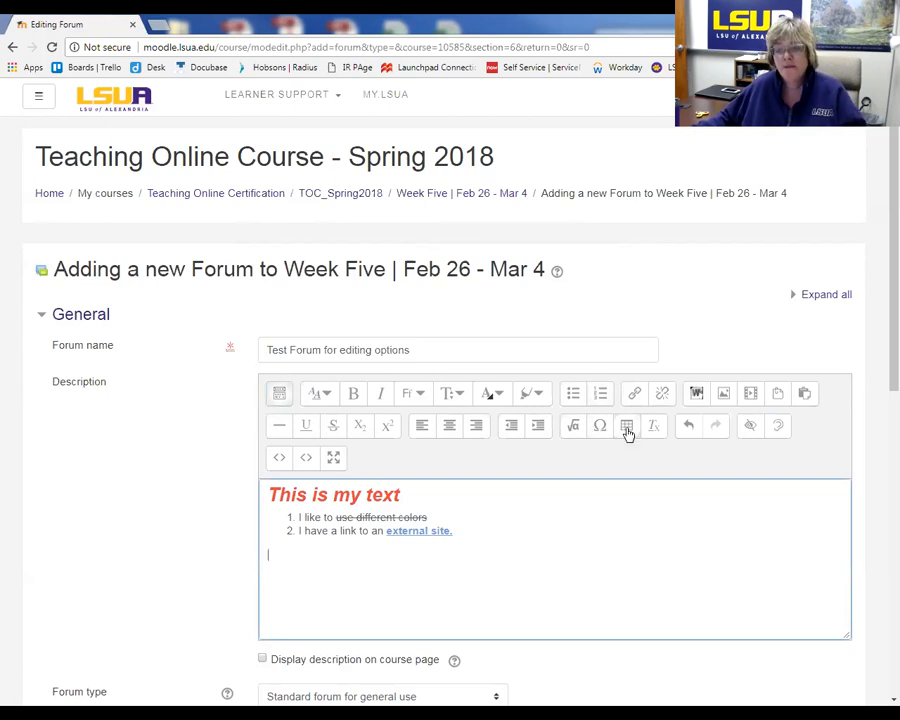
Insert a table with 3 rows, 3 columns and headers on columns, captioned "sample table" with the caption position set to Top.
left_click(513, 530)
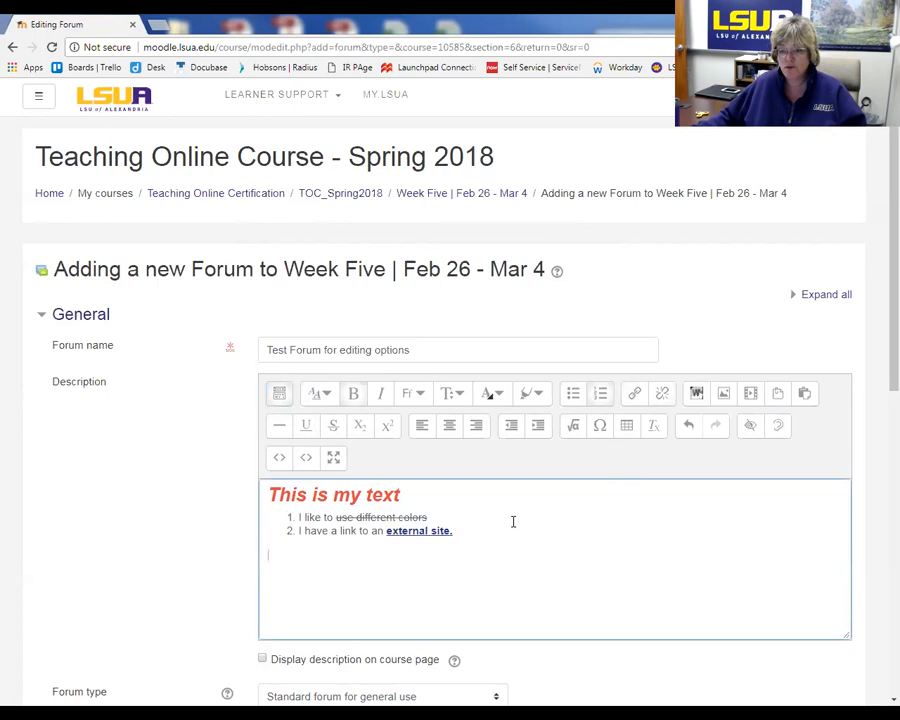
left_click(625, 426)
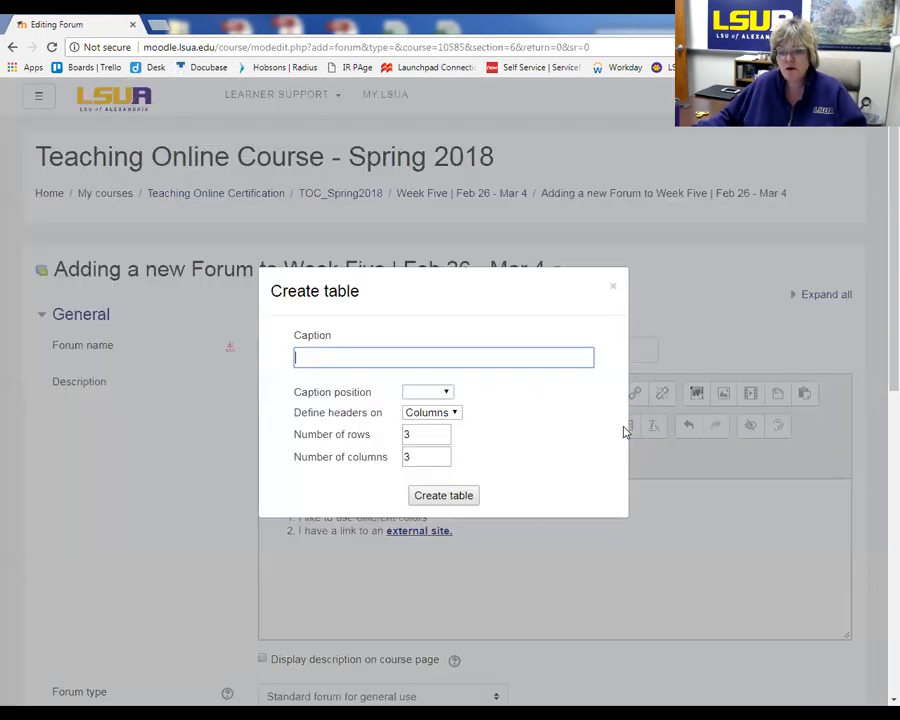
left_click(445, 392)
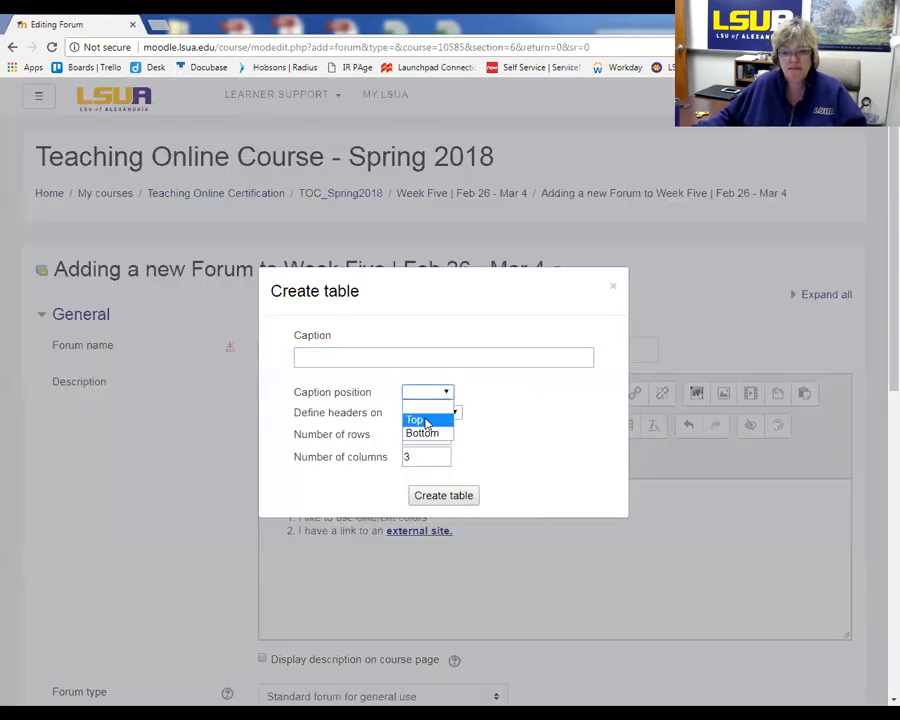
left_click(426, 421)
left_click(396, 358)
type("sample table")
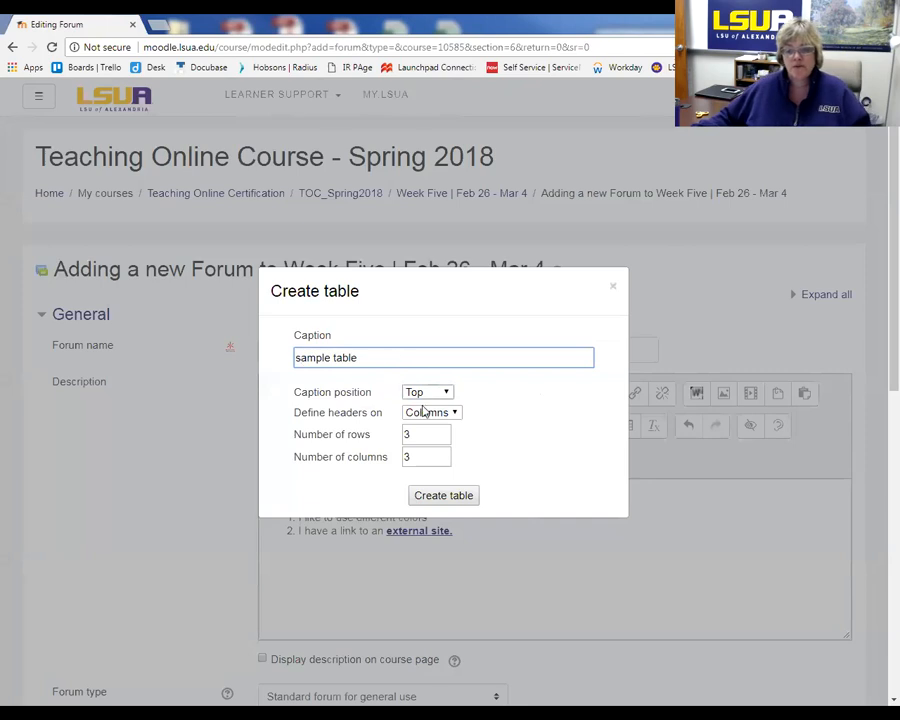
left_click(435, 500)
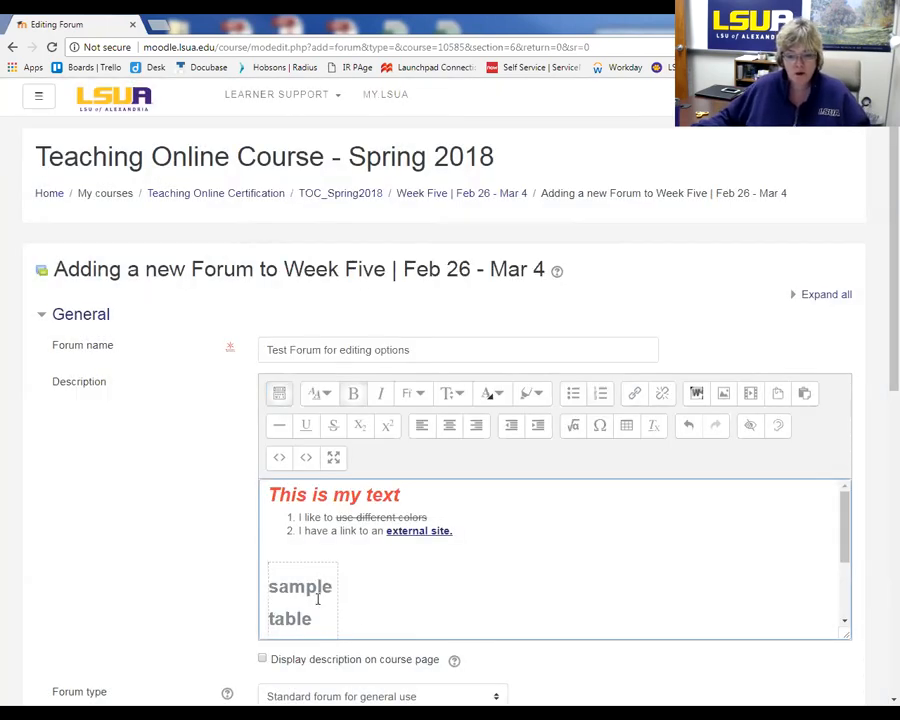
Fill the header row of the sample table with "Students", "Classes" and "Enrollment".
scroll(353, 590, "down", 2)
left_click_drag(308, 519, 269, 602)
left_click(338, 608)
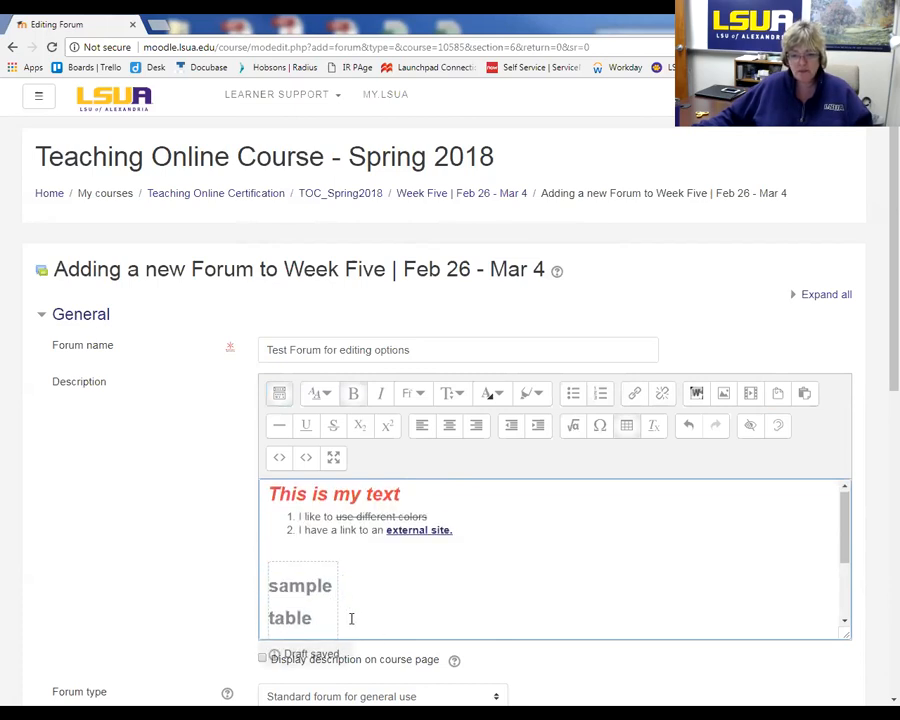
scroll(284, 566, "down", 2)
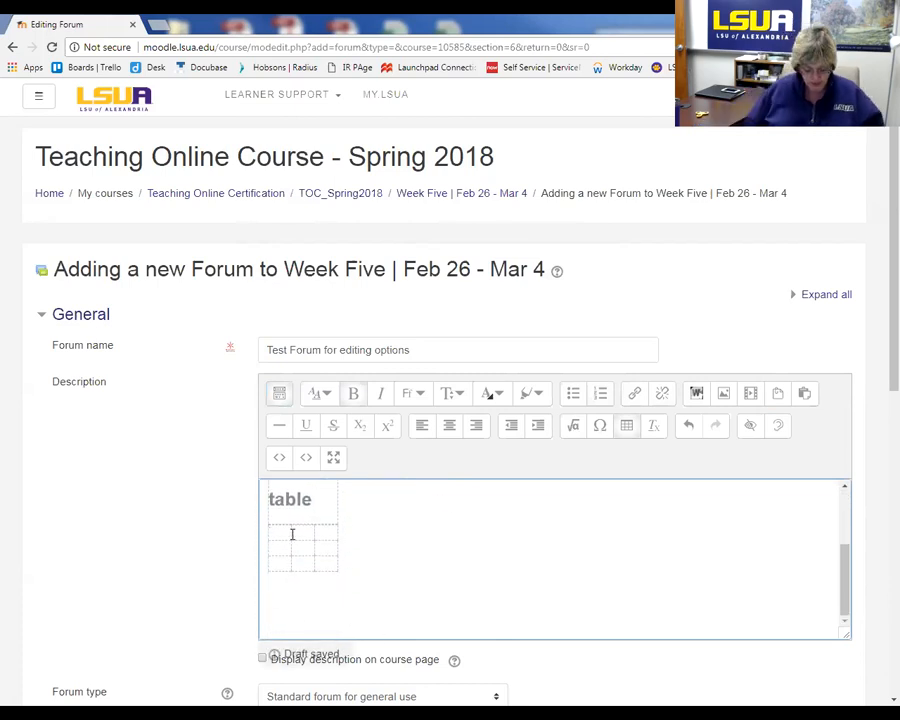
left_click(292, 534)
type("Students")
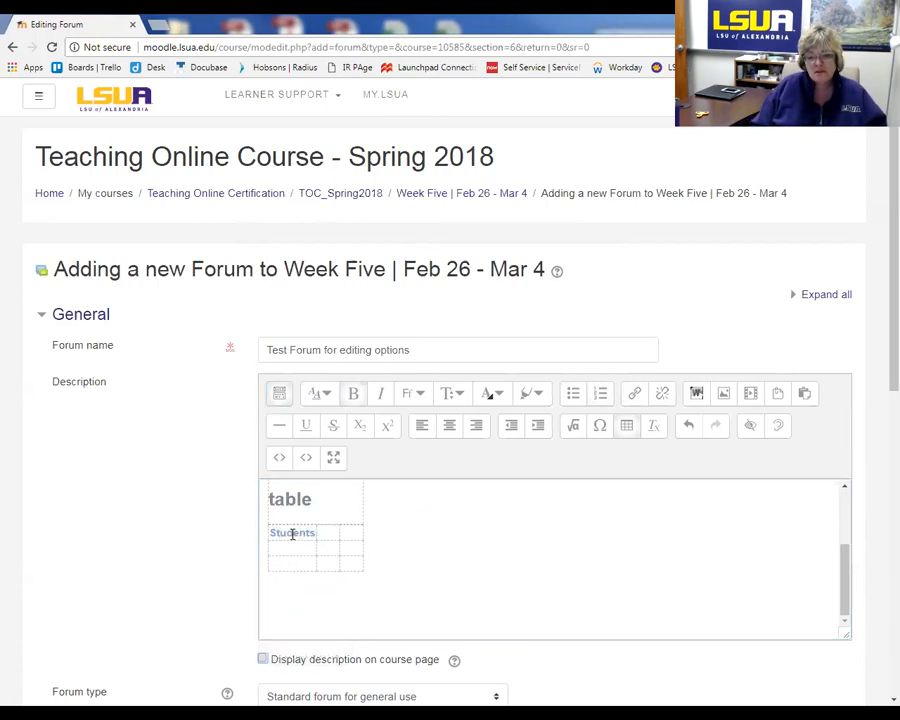
left_click(350, 541)
left_click(333, 531)
type("Classes")
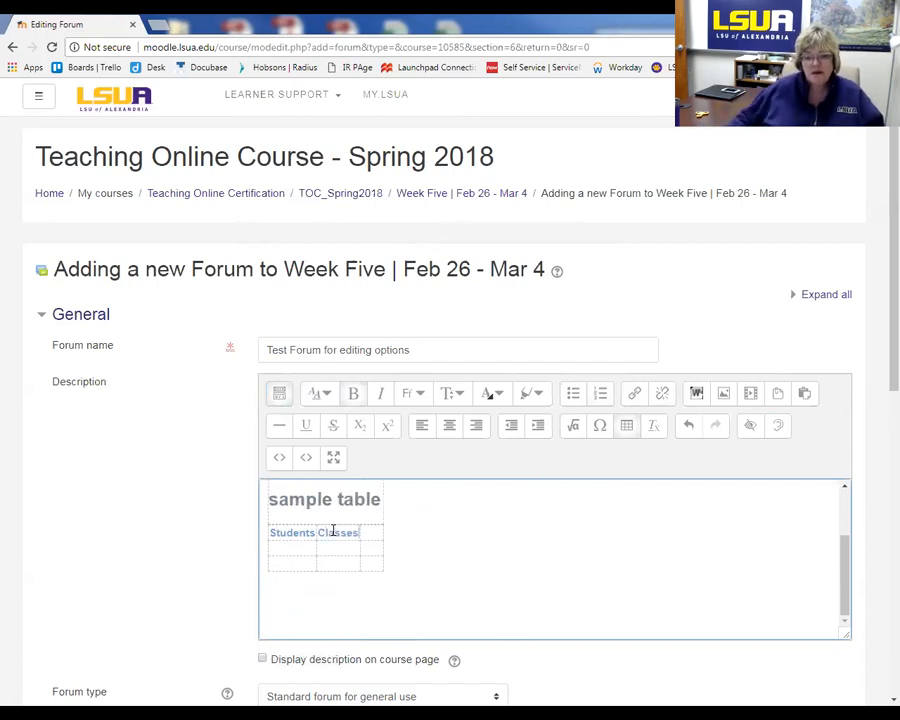
left_click(368, 528)
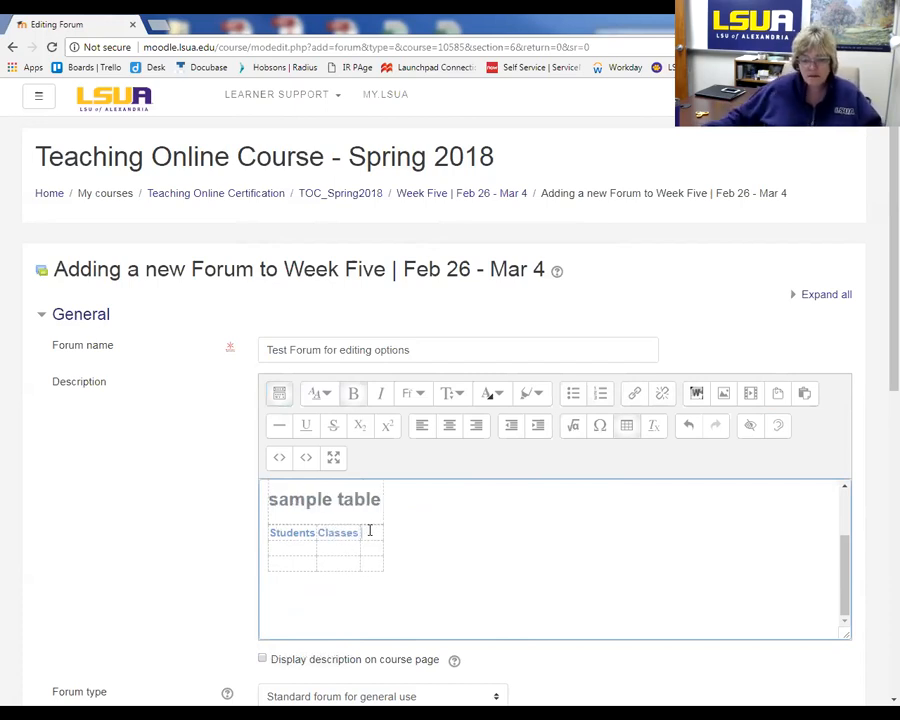
type("Enrollment")
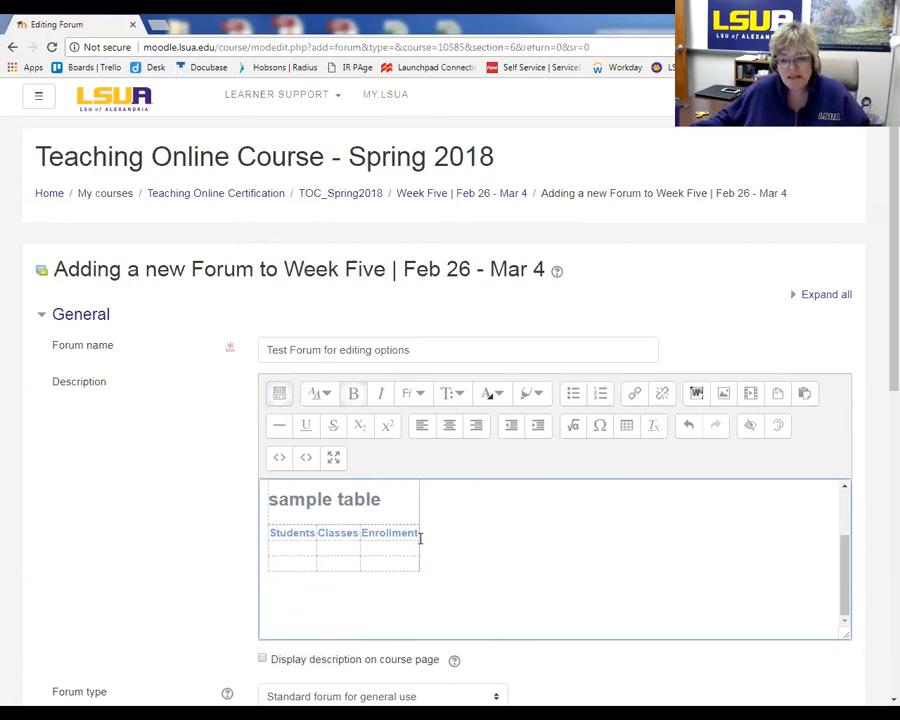
scroll(506, 562, "up", 1)
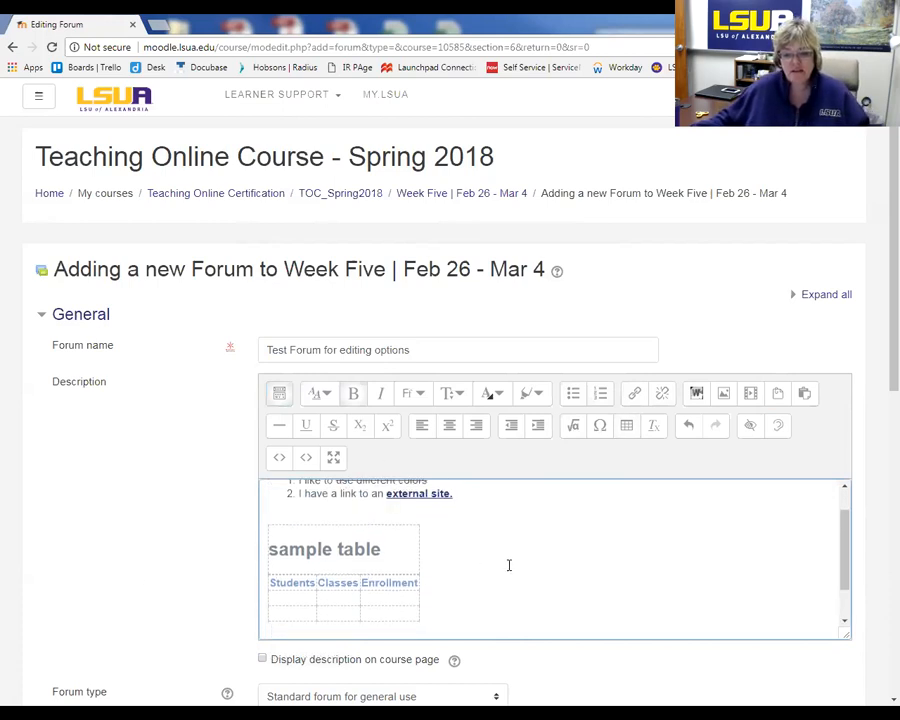
scroll(508, 565, "down", 1)
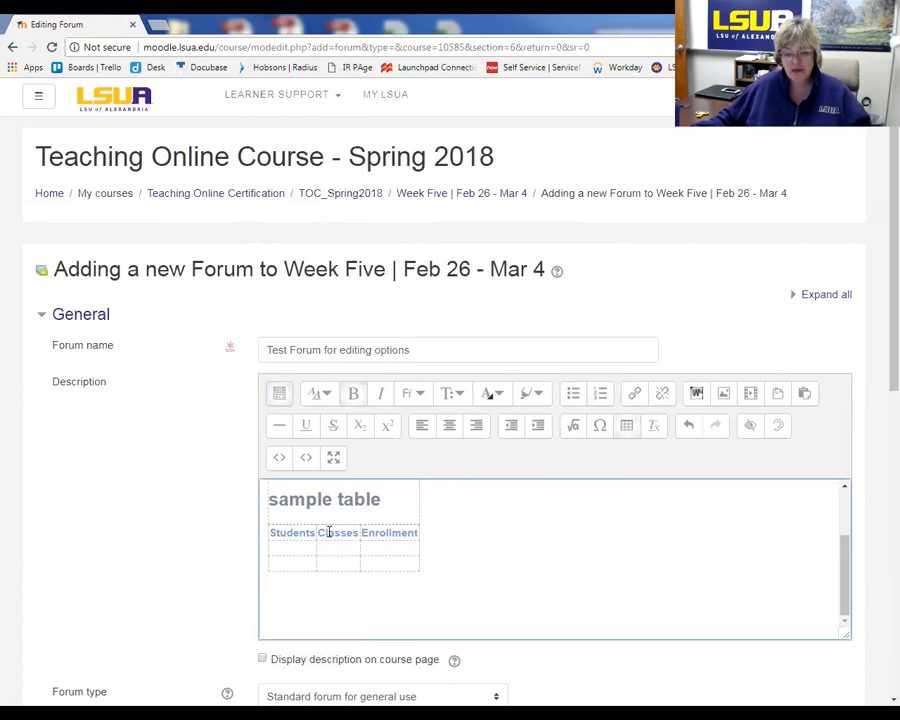
Widen the Students and Classes columns and fill the sample table's second row with "Fresmen", 4 and 25.
left_click_drag(328, 532, 540, 537)
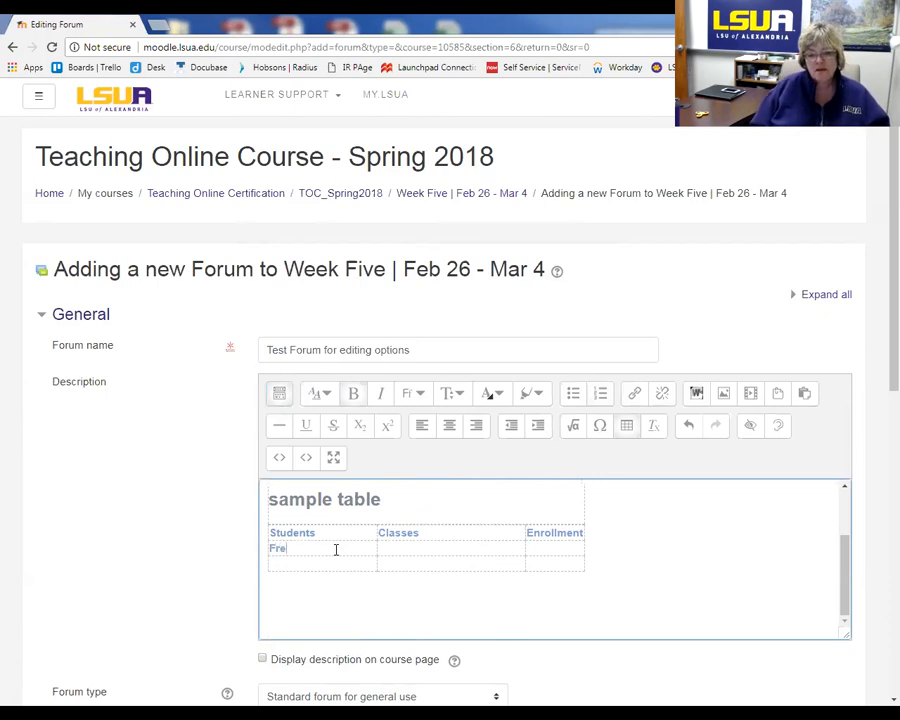
key("Tab")
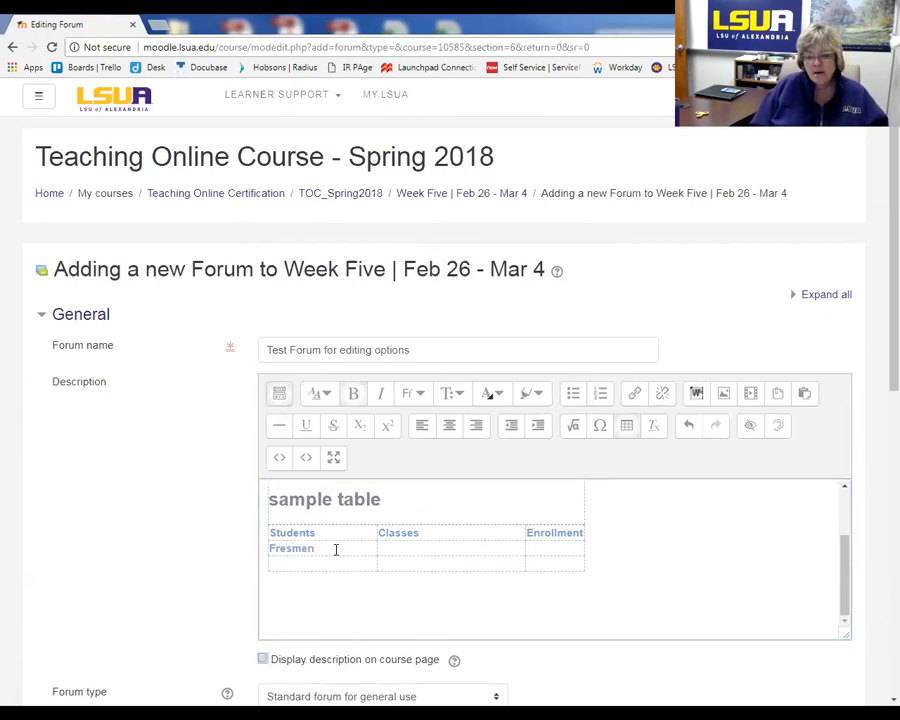
left_click(448, 547)
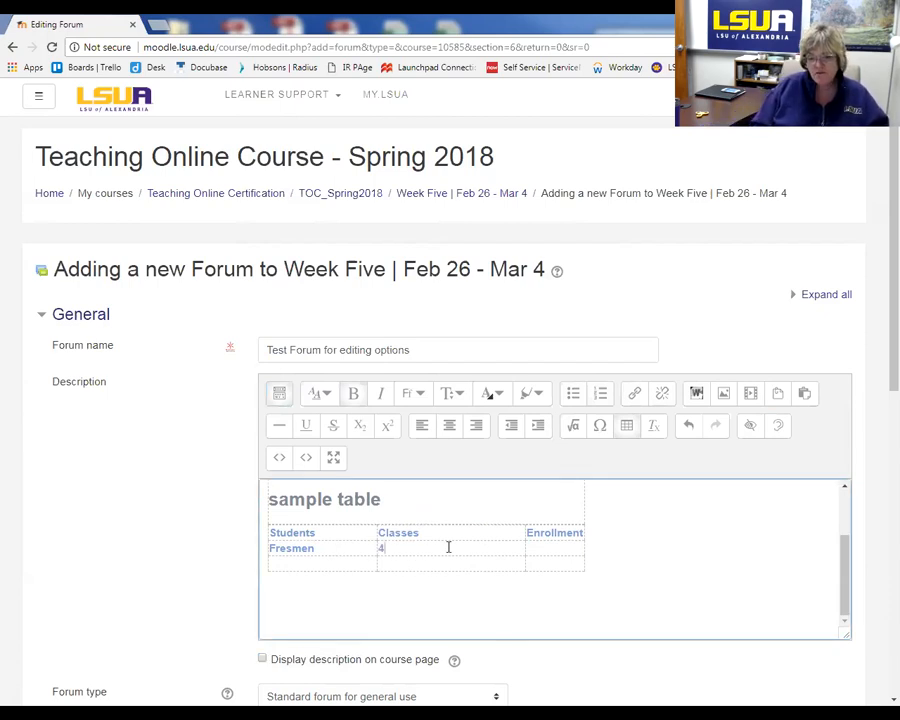
left_click(558, 546)
type("25")
Fill the last row of the sample table with "Sophomores", 5 and 20.
left_click(343, 569)
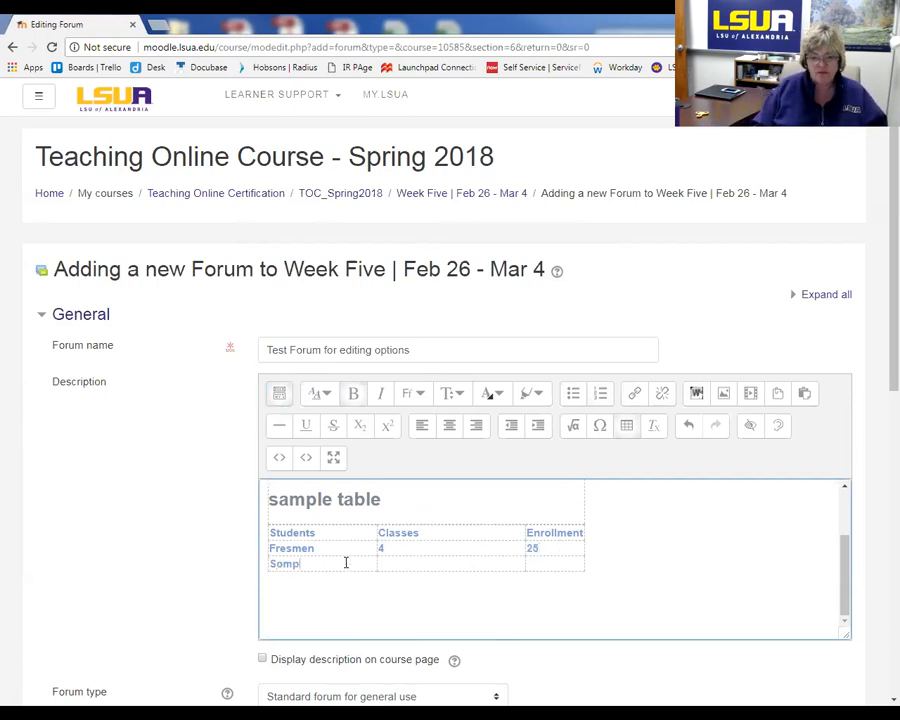
type("Sophomores")
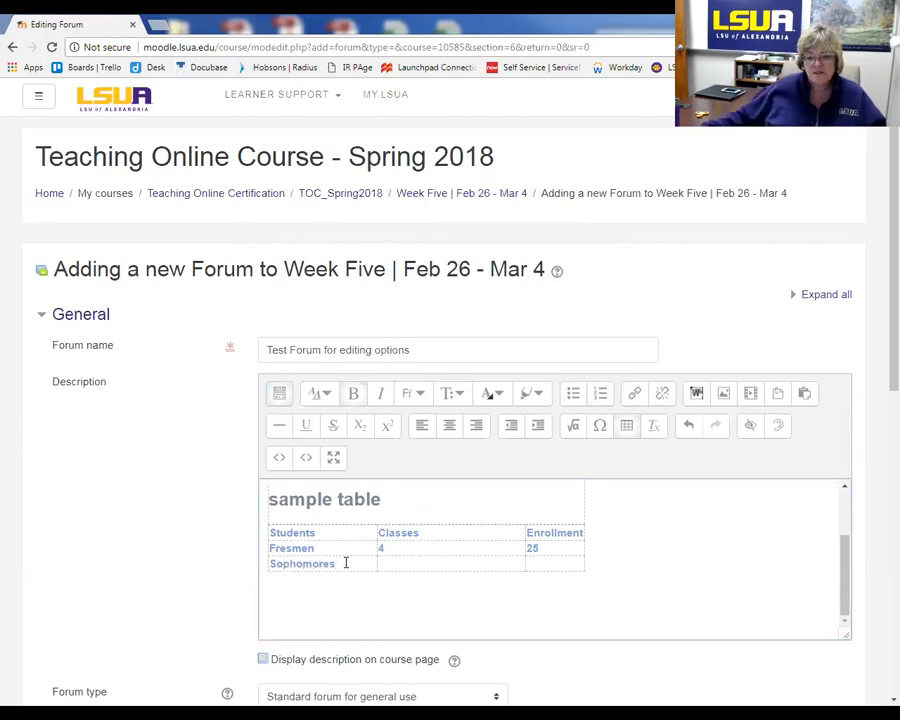
left_click(389, 560)
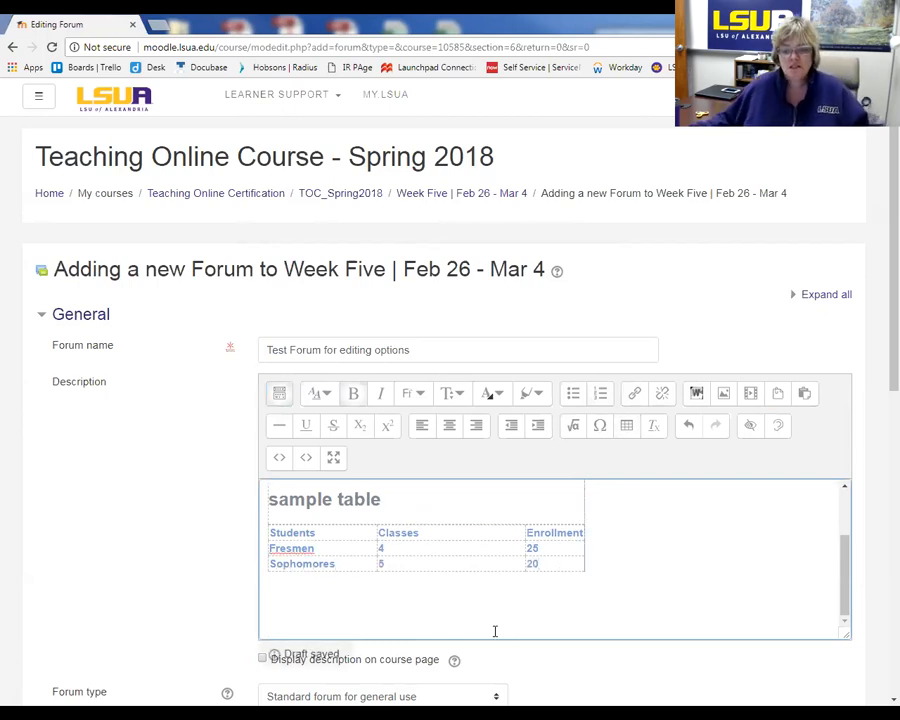
Review the finished description, and save and display the forum.
scroll(402, 634, "up", 2)
scroll(456, 585, "down", 4)
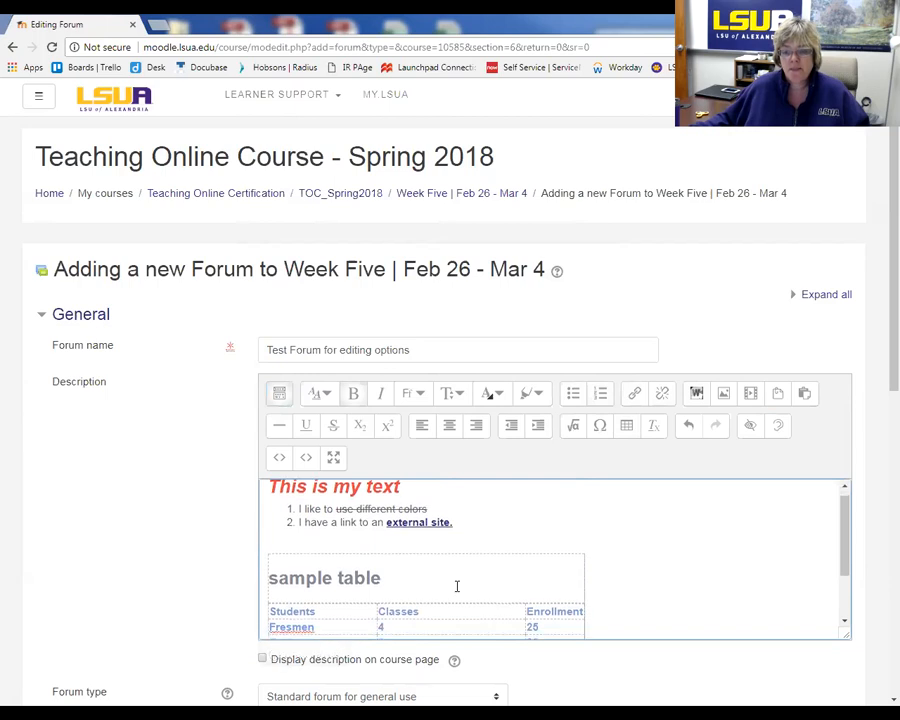
scroll(457, 586, "down", 4)
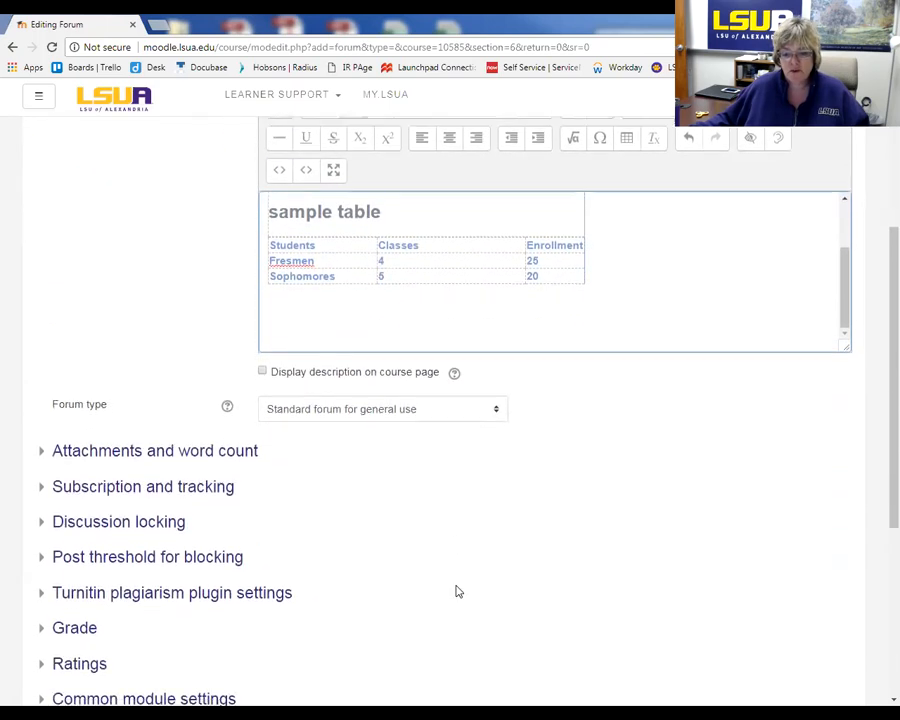
scroll(457, 591, "down", 2)
left_click(445, 538)
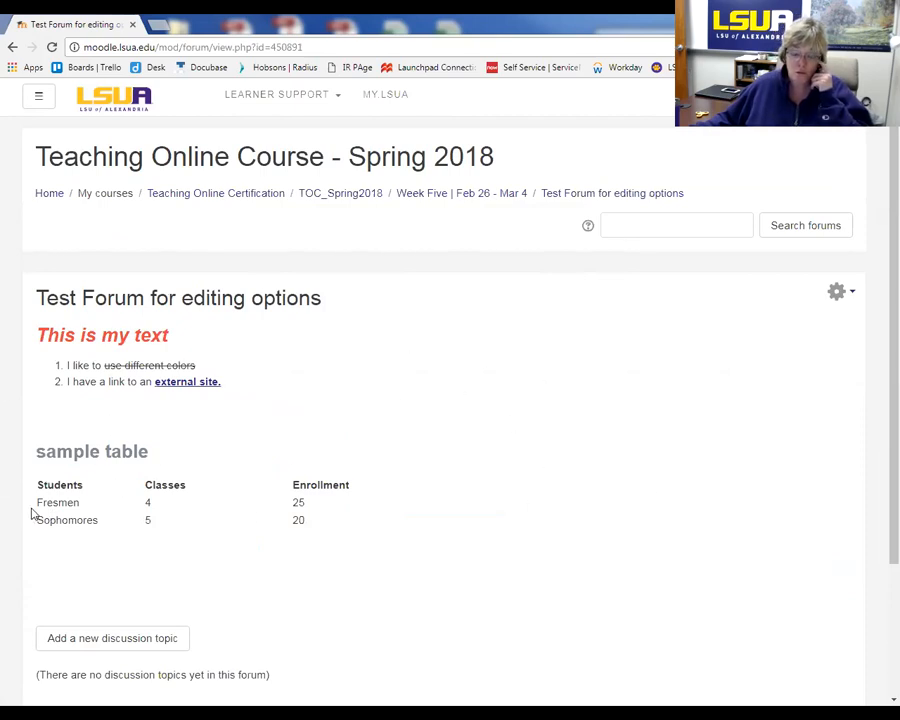
Reopen the forum's settings and examine the HTML source of the description with the full editor toolbar shown.
left_click(836, 303)
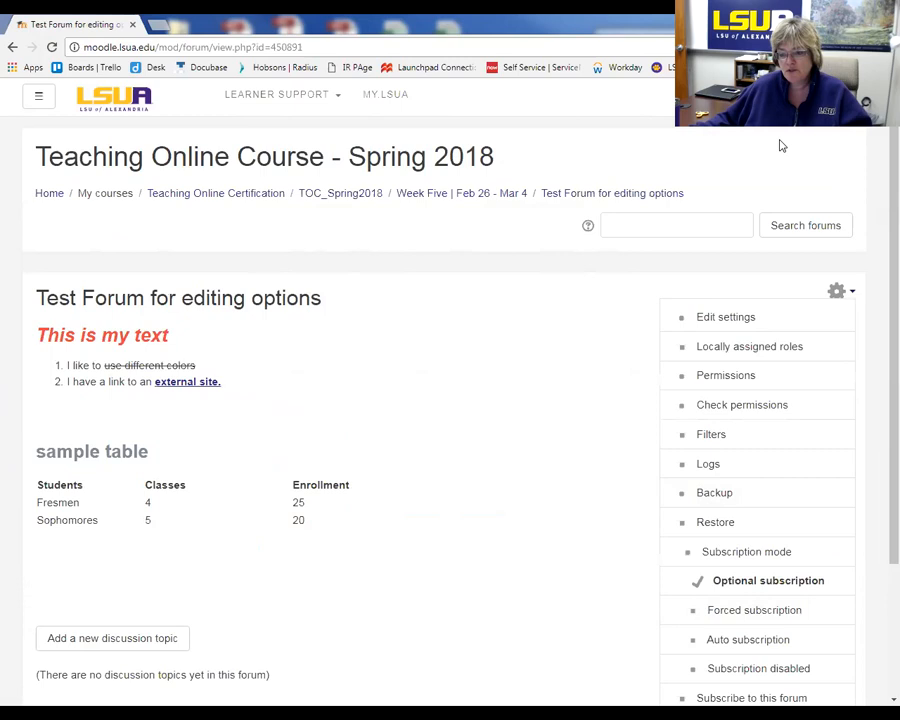
left_click(739, 320)
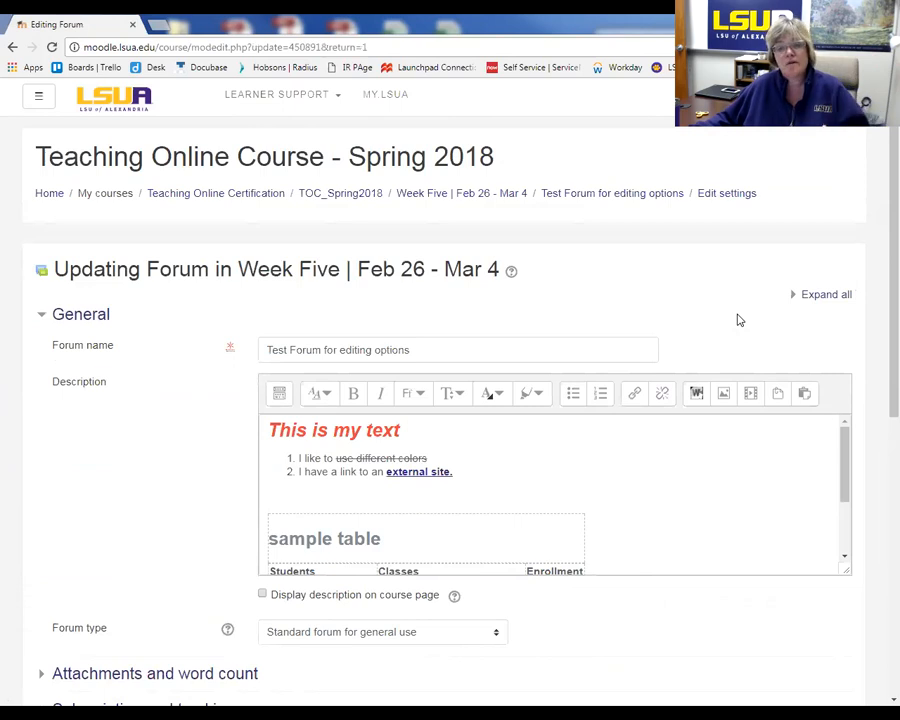
scroll(550, 444, "down", 1)
scroll(552, 442, "up", 1)
left_click(279, 394)
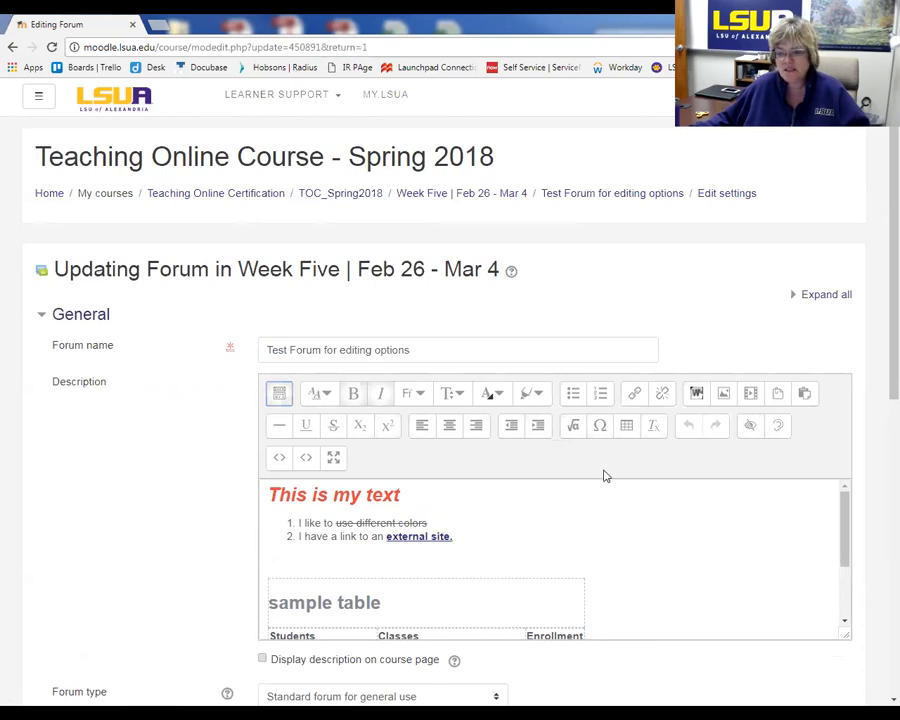
left_click(307, 459)
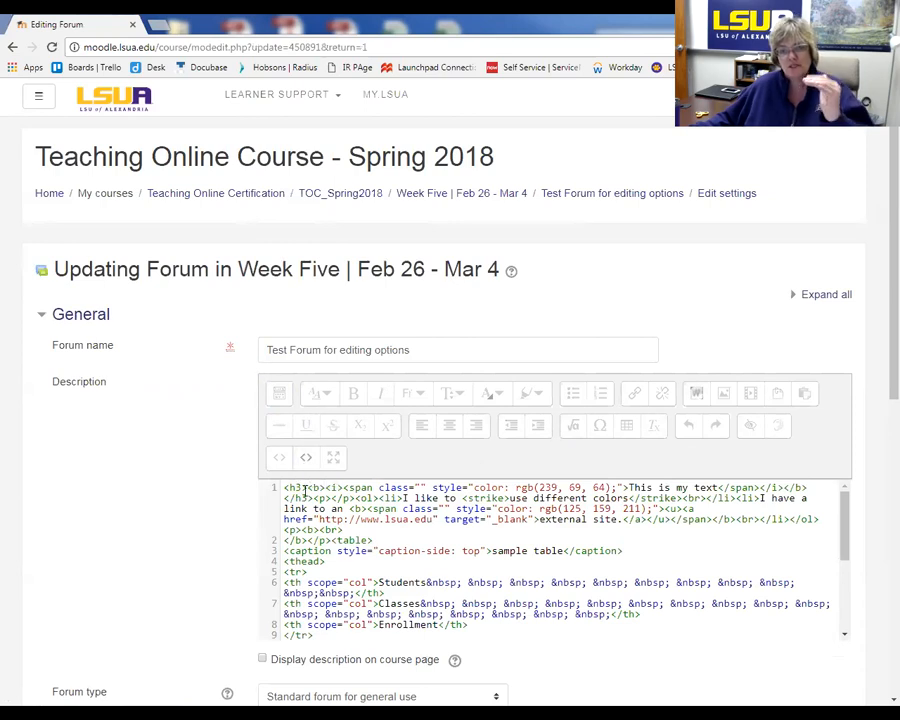
scroll(358, 570, "down", 5)
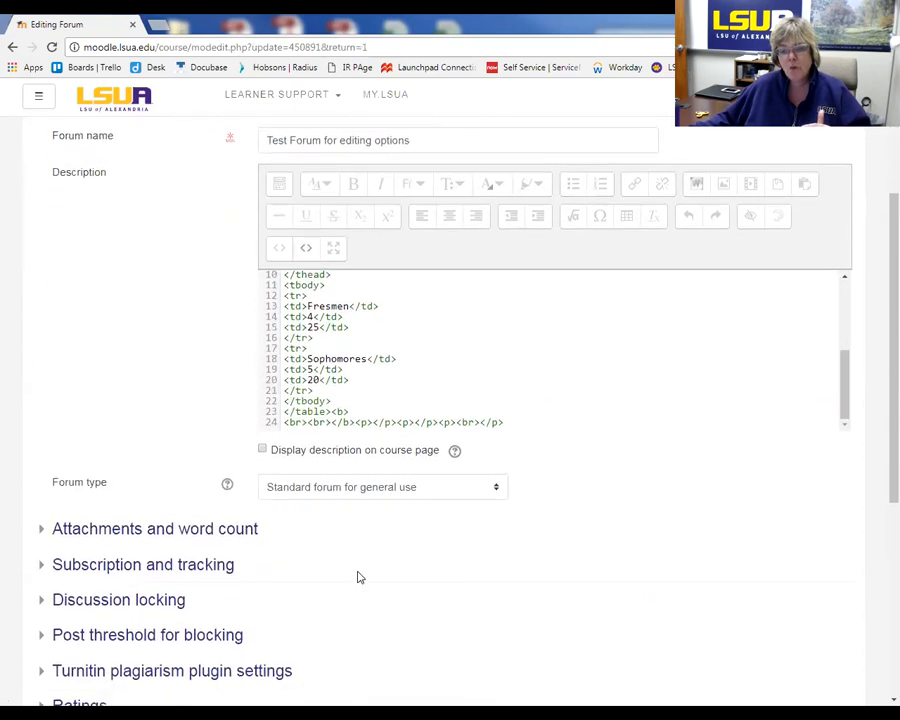
scroll(358, 577, "up", 4)
scroll(358, 513, "down", 5)
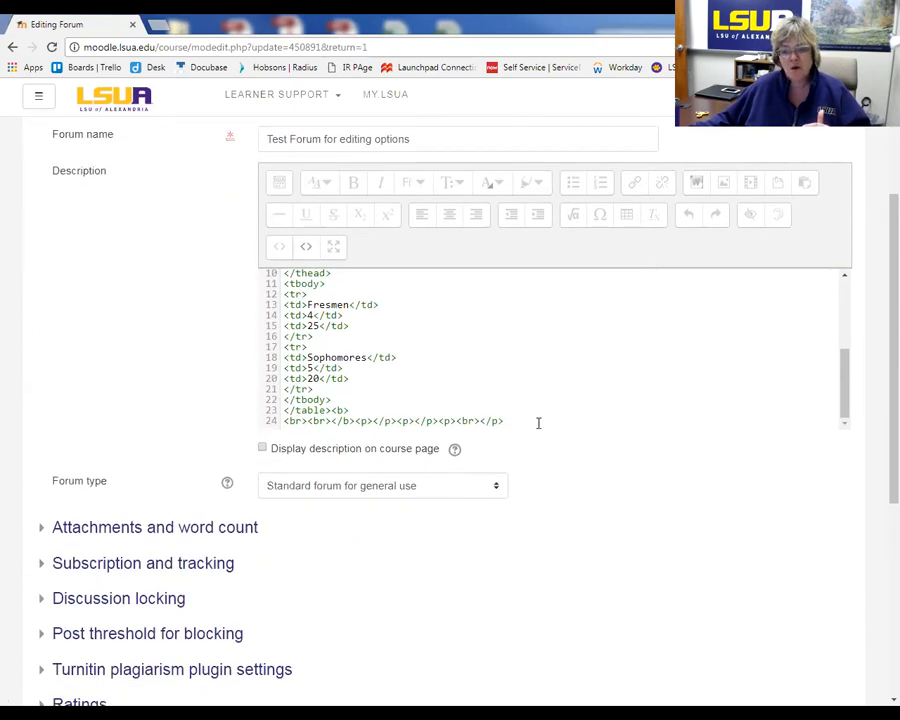
Add three blank lines at the end of the description's HTML source, and save and display the forum.
key("Return")
key("Return")
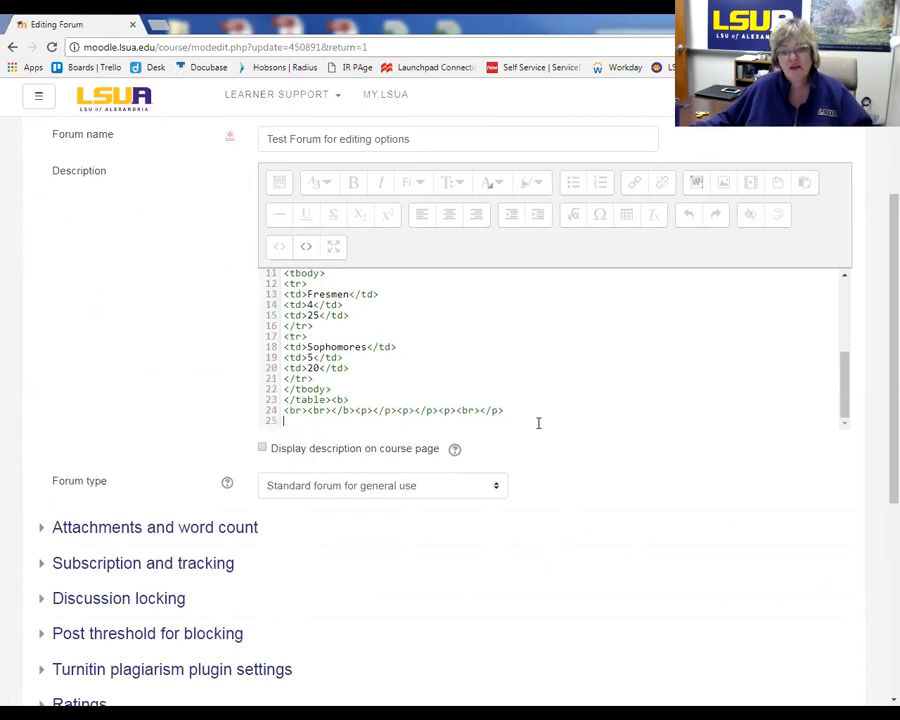
key("Return")
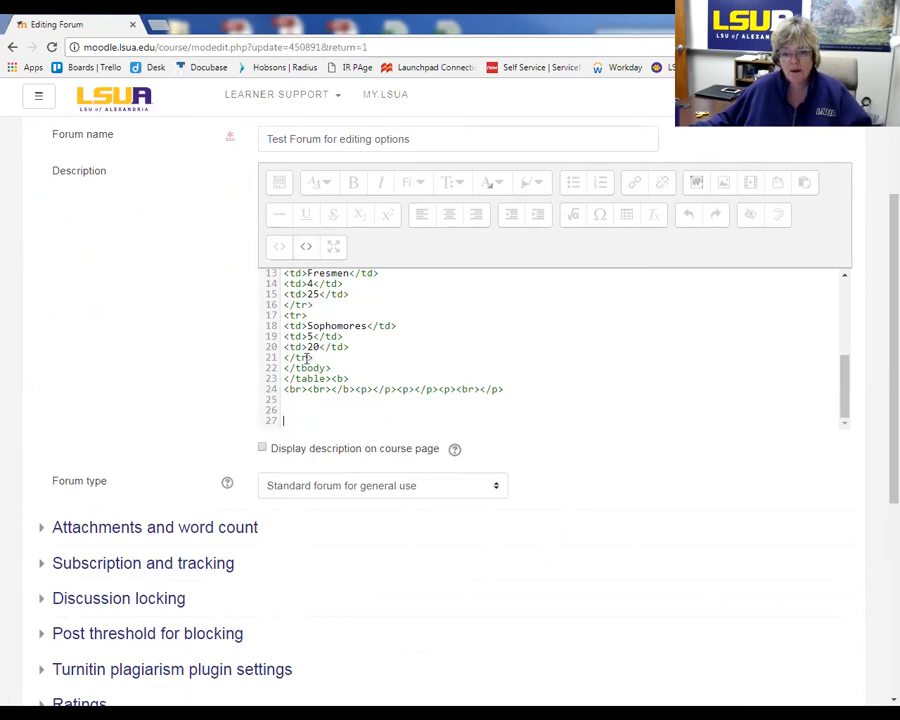
scroll(381, 577, "down", 2)
scroll(381, 577, "down", 2)
left_click(452, 564)
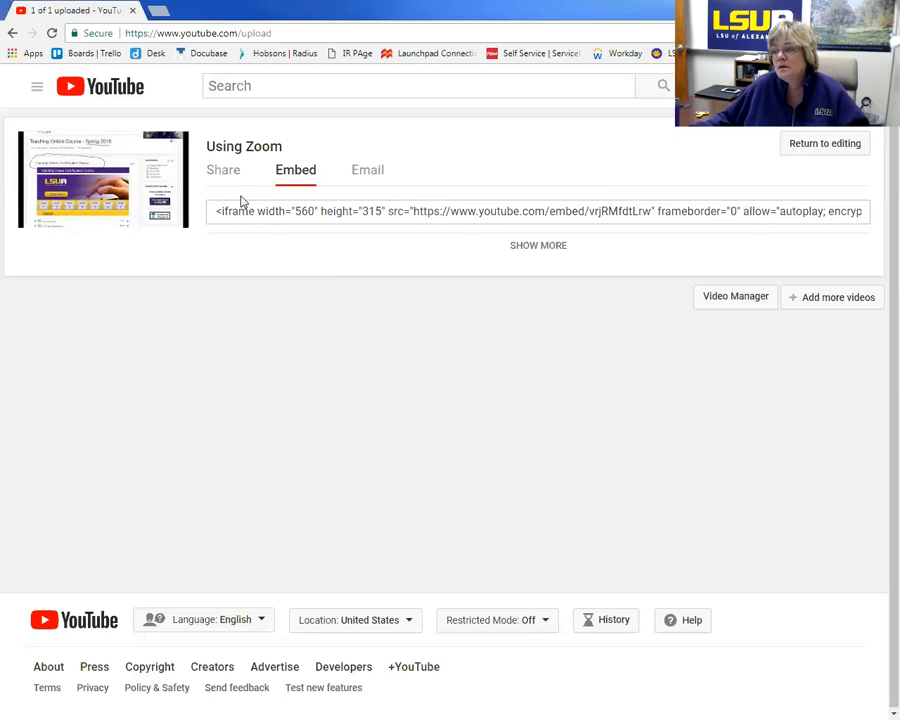
Switch to YouTube, check the share link of the "Using Zoom" video, reopen it for editing and copy its embed code.
left_click(228, 171)
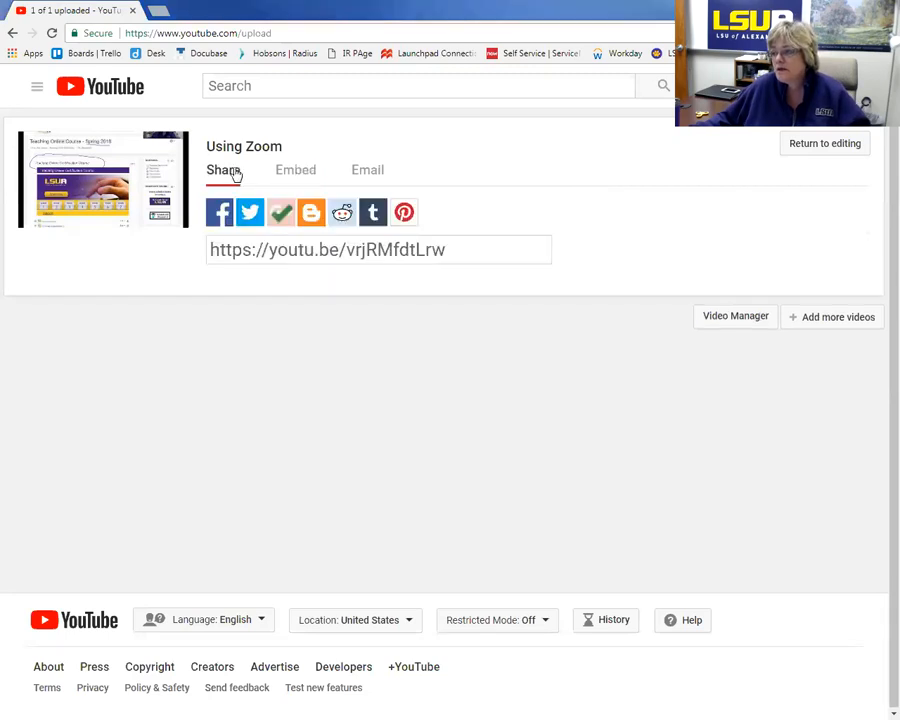
left_click(808, 150)
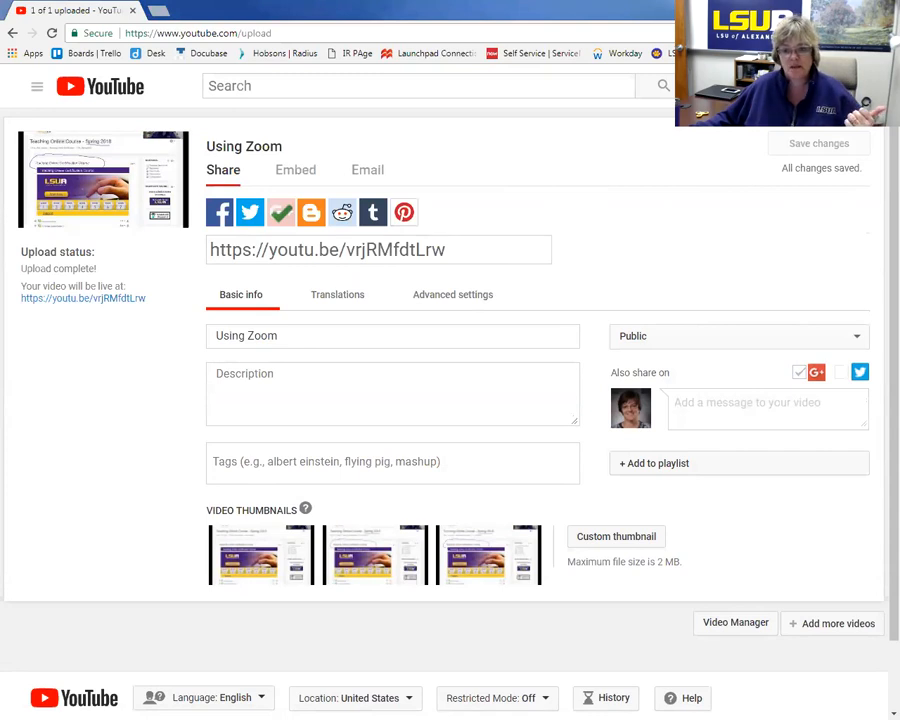
left_click(292, 172)
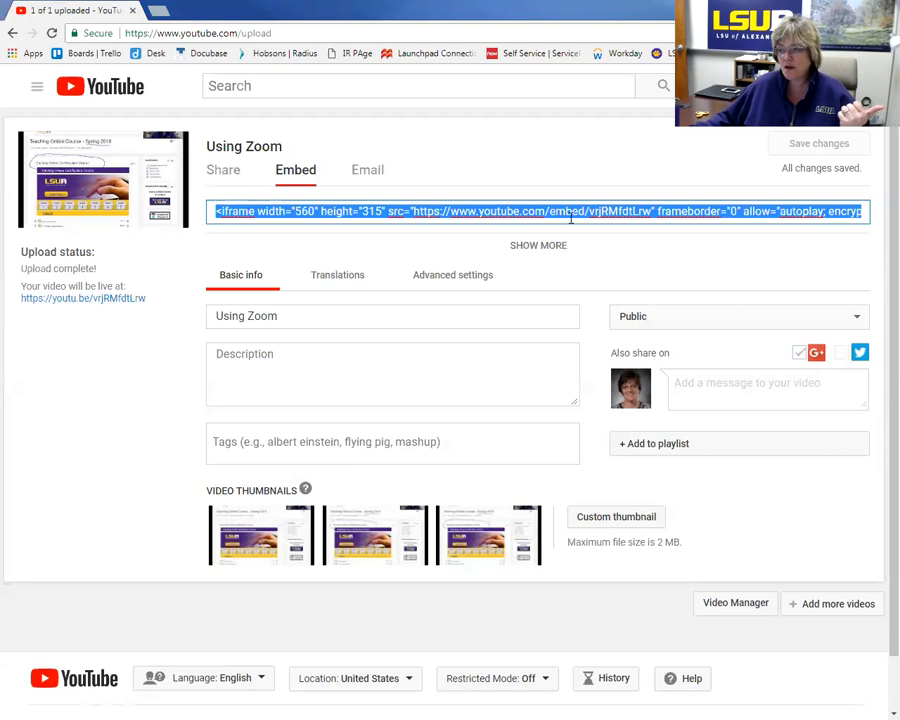
right_click(297, 213)
left_click(338, 240)
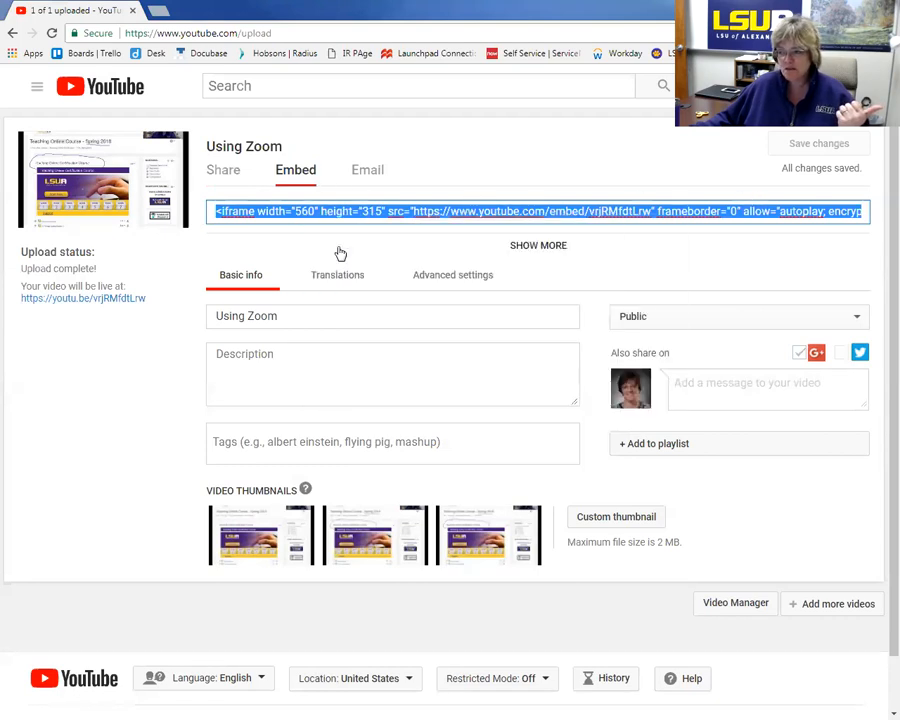
Switch back to Moodle, open the test forum's settings for editing and show the description's HTML source.
mouse_move(489, 514)
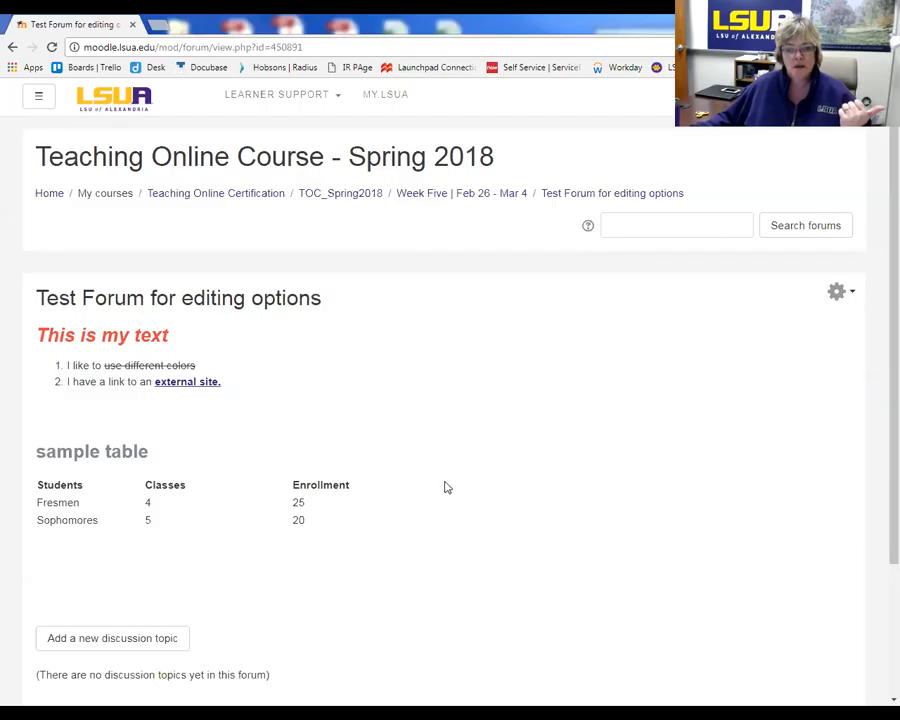
left_click(838, 292)
left_click(725, 324)
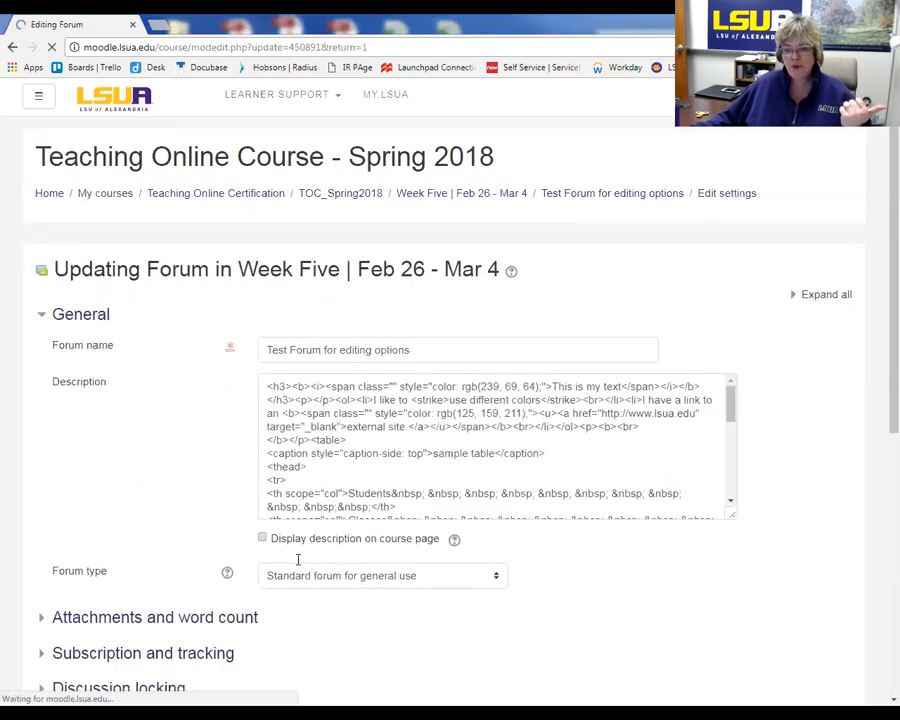
scroll(364, 498, "down", 5)
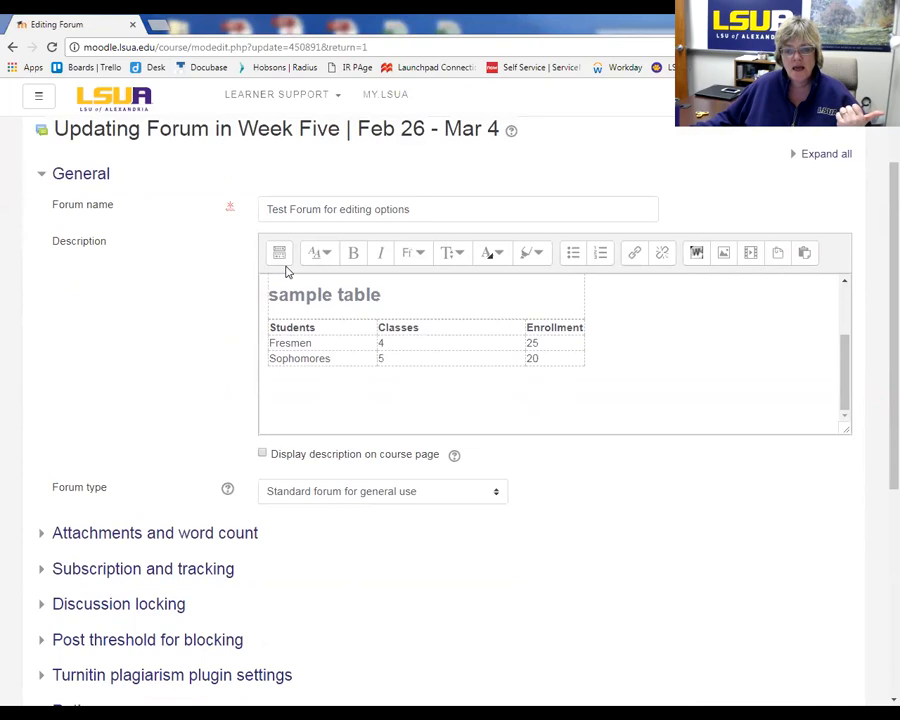
left_click(280, 253)
left_click(306, 318)
Add two new lines at the end of the HTML source and paste the YouTube iframe embed code there.
scroll(465, 422, "down", 10)
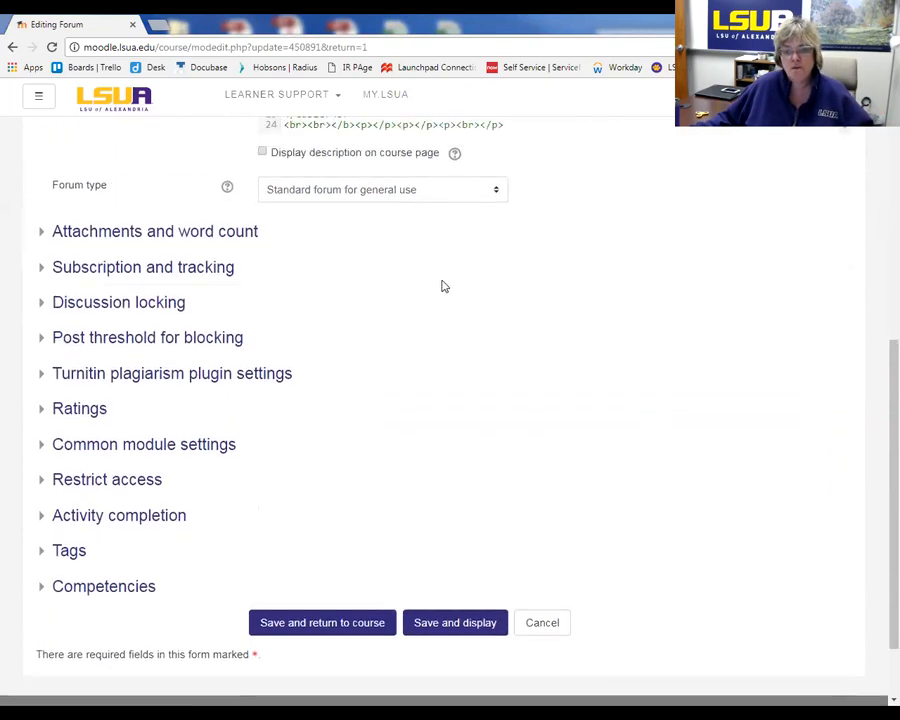
scroll(450, 285, "up", 3)
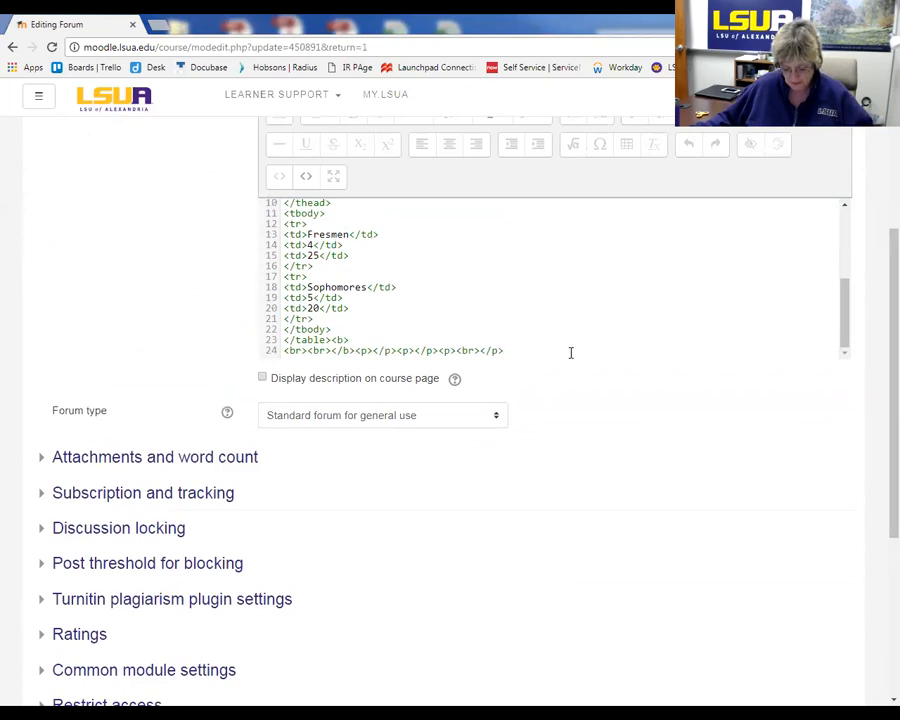
left_click(570, 352)
key("Return")
key("Return")
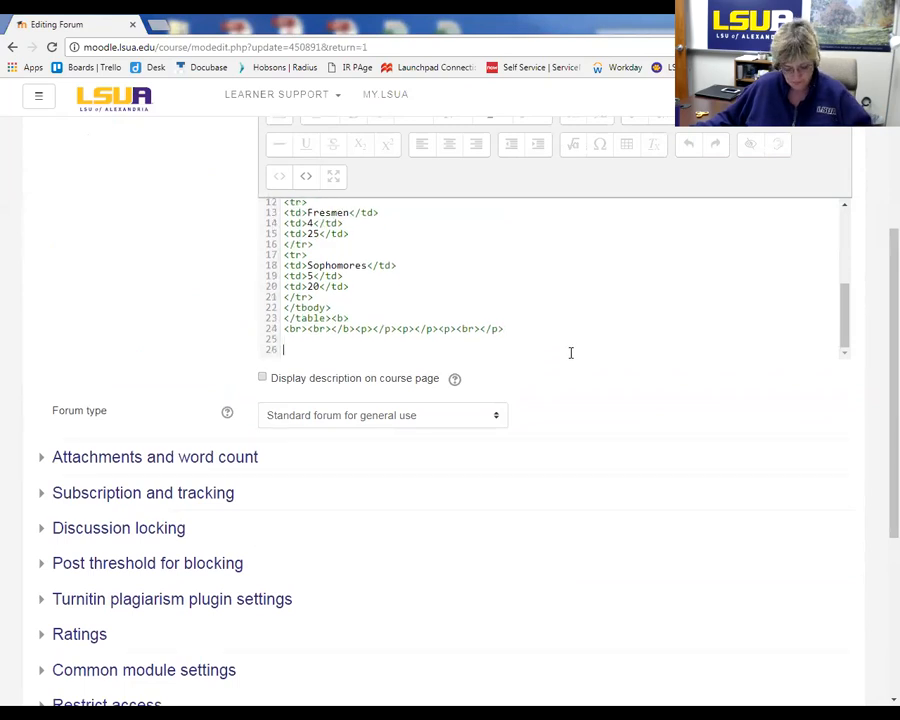
right_click(300, 352)
left_click(326, 432)
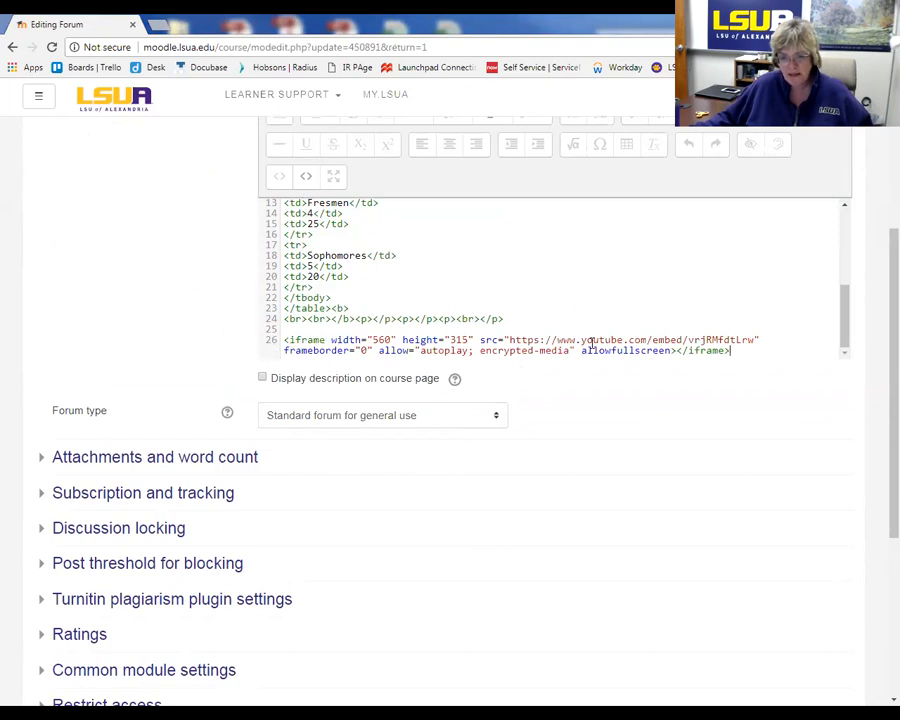
Save and display the forum, and check the embedded "Using Zoom" video below the sample table.
scroll(482, 345, "down", 4)
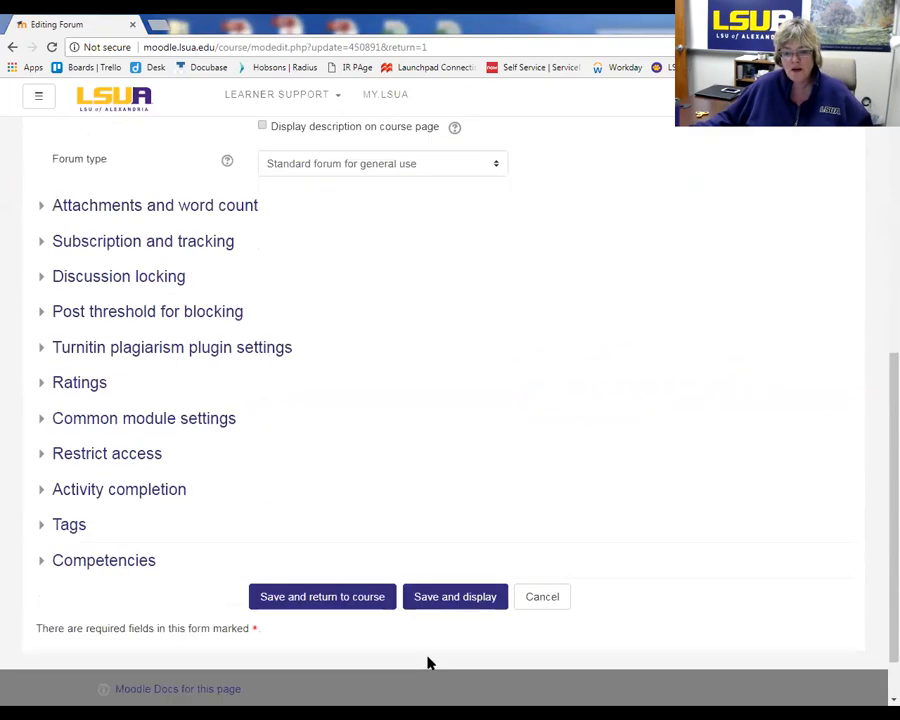
left_click(455, 540)
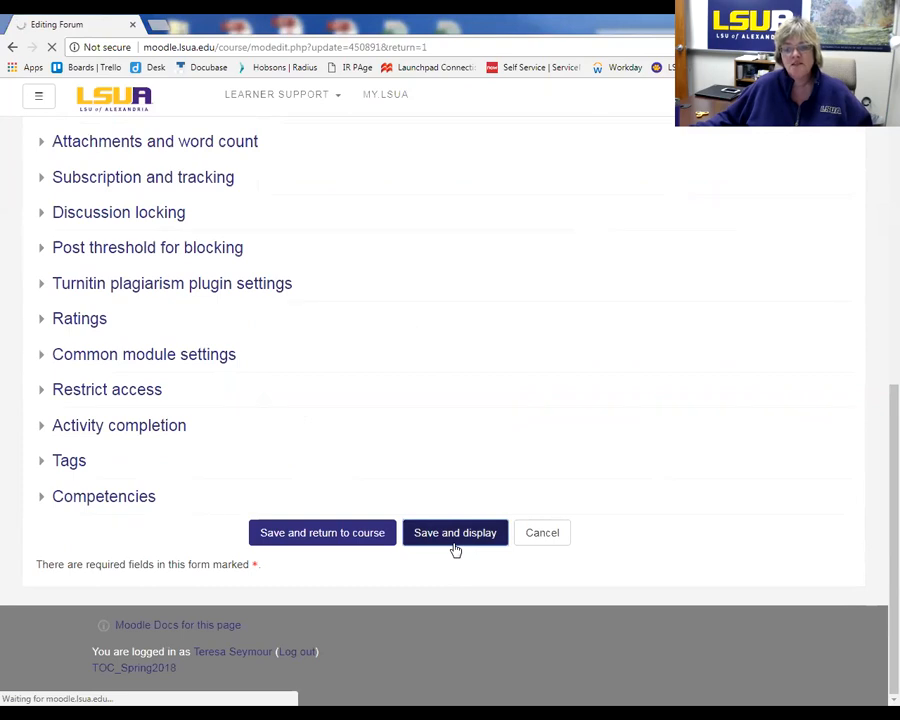
scroll(44, 454, "down", 1)
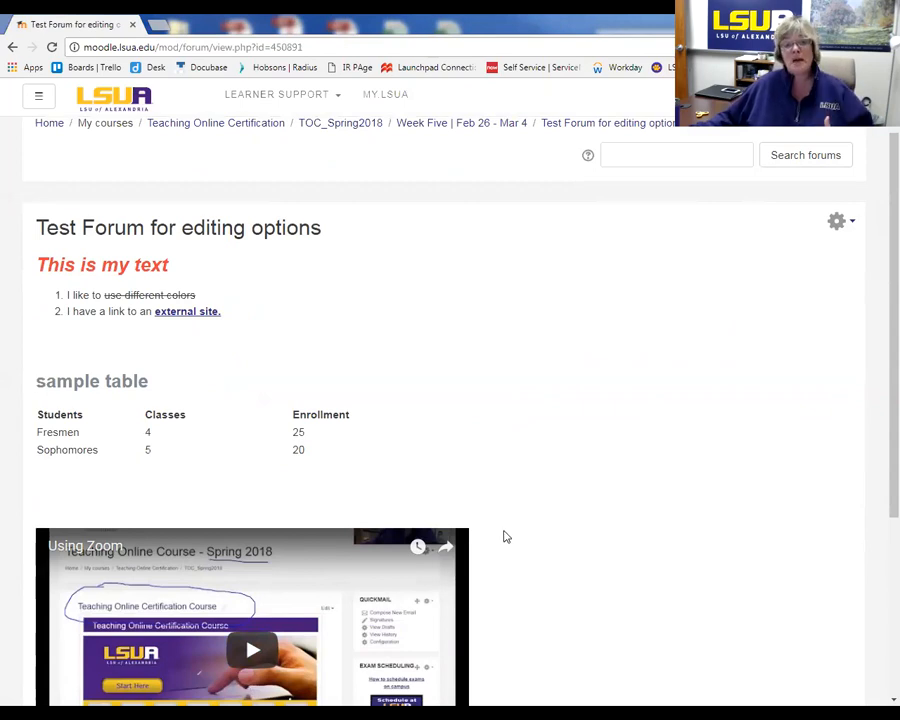
scroll(505, 537, "down", 2)
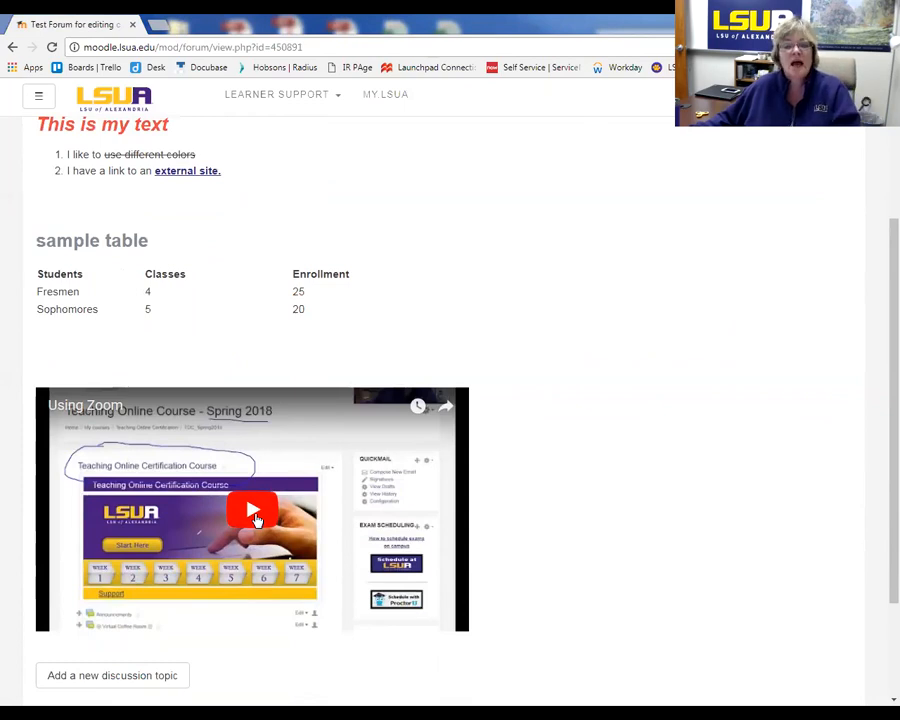
scroll(256, 520, "down", 2)
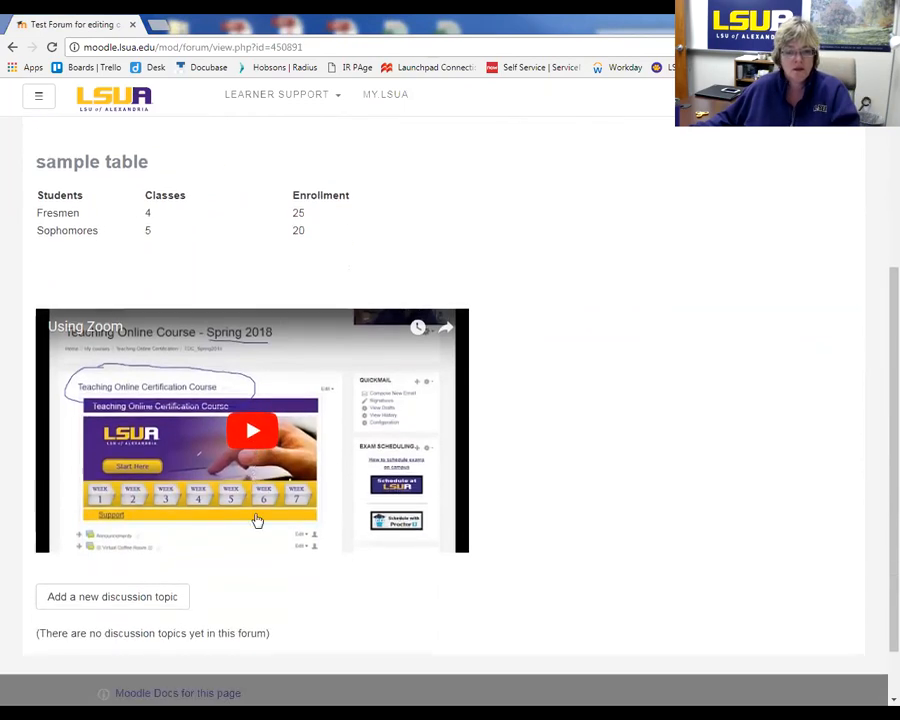
scroll(256, 520, "up", 2)
scroll(257, 521, "up", 2)
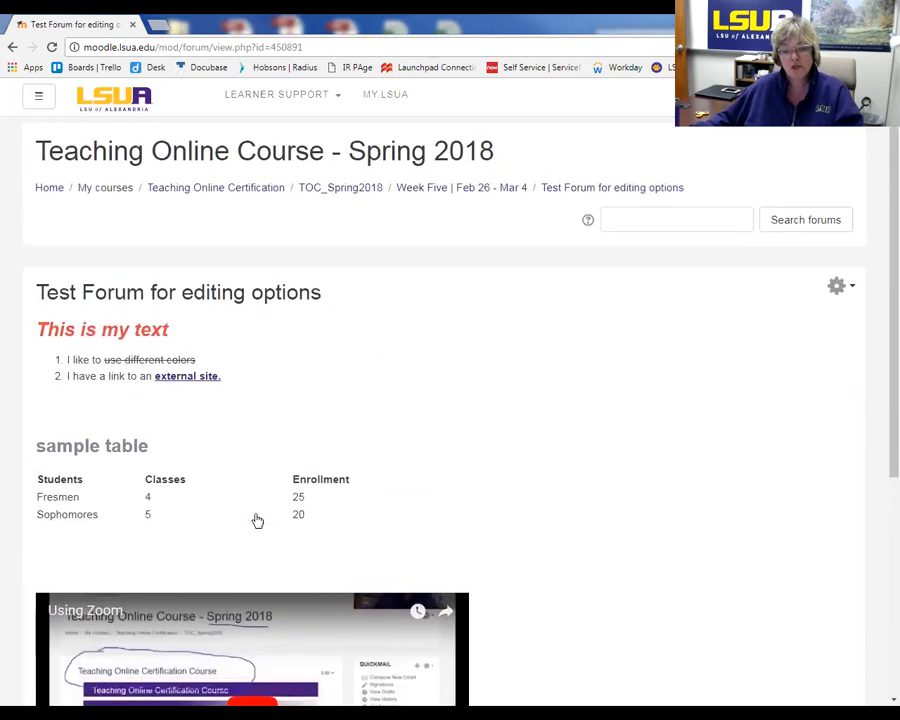
Reopen the test forum's settings, show the full editor toolbar and start inserting an image on the empty line below the numbered list.
left_click(836, 291)
left_click(733, 319)
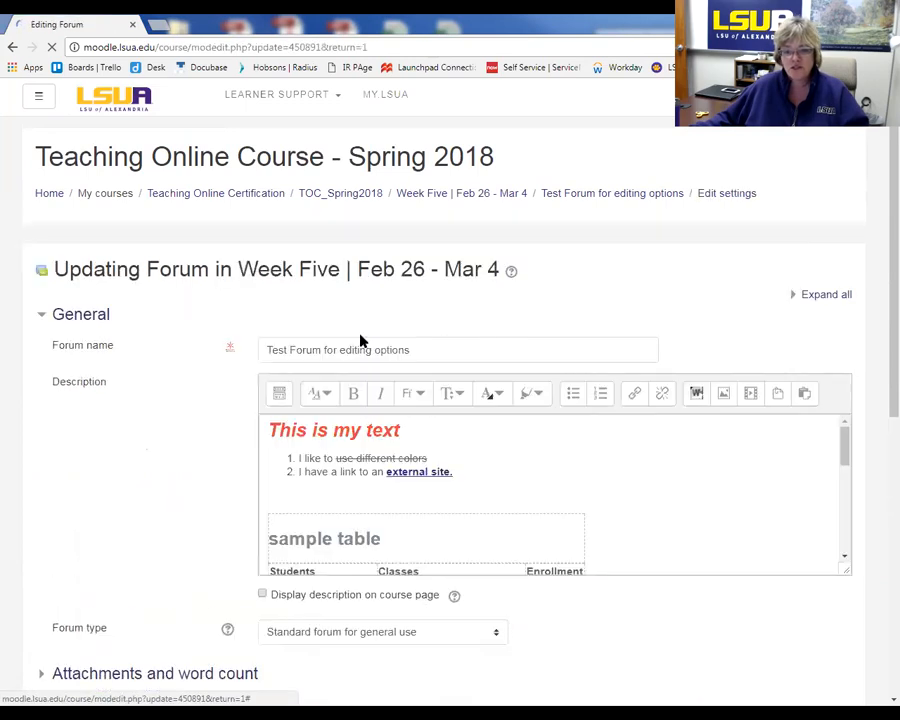
left_click(281, 393)
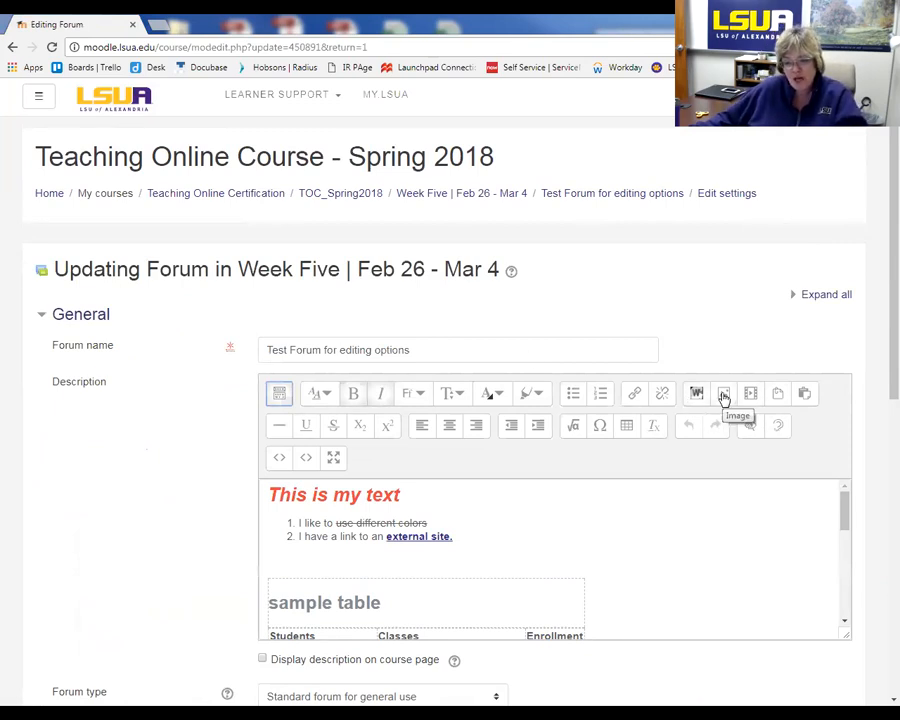
left_click(499, 548)
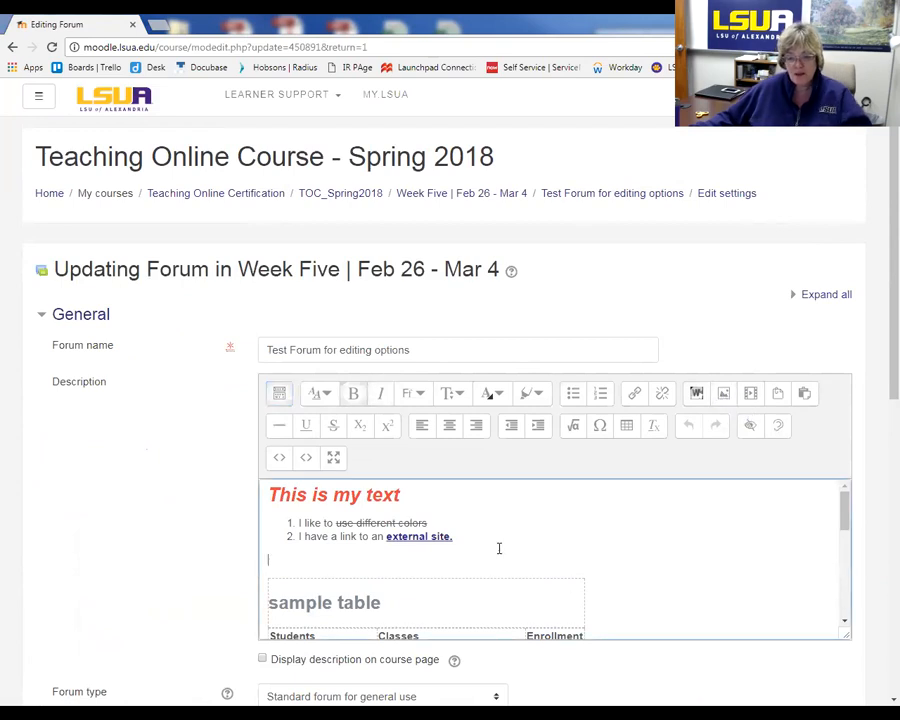
left_click(724, 394)
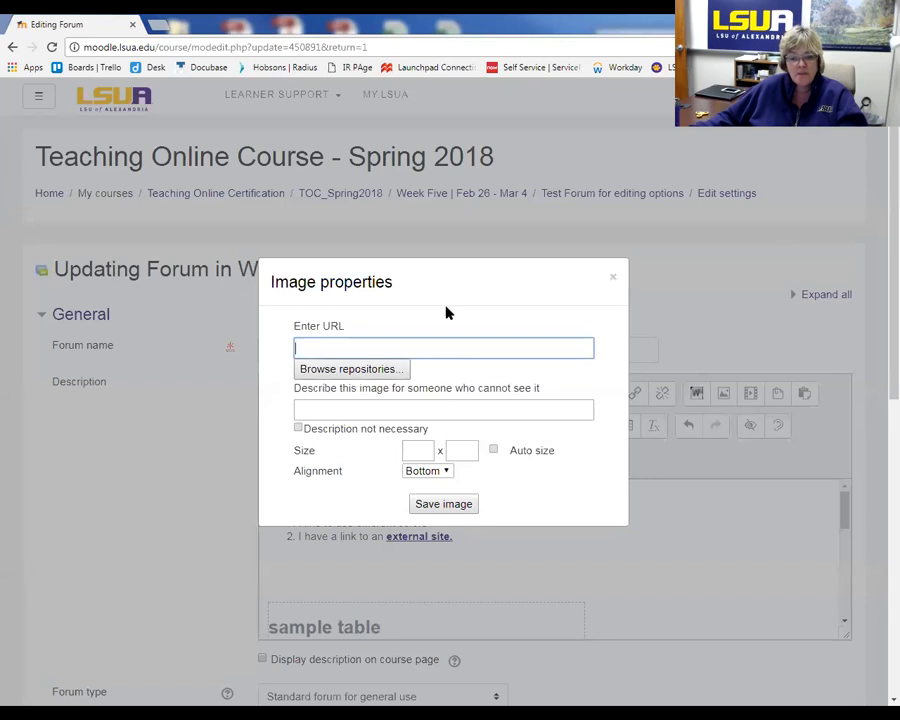
Upload the TII image from the Desktop as the picture file and save it as TurnItIn.
left_click(362, 370)
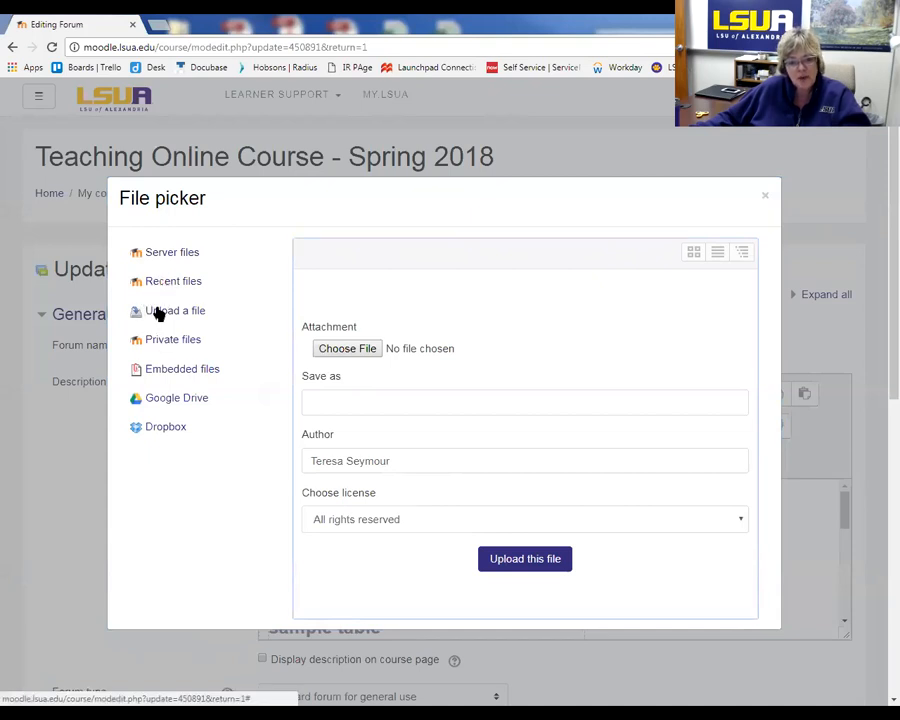
left_click(350, 355)
left_click(57, 184)
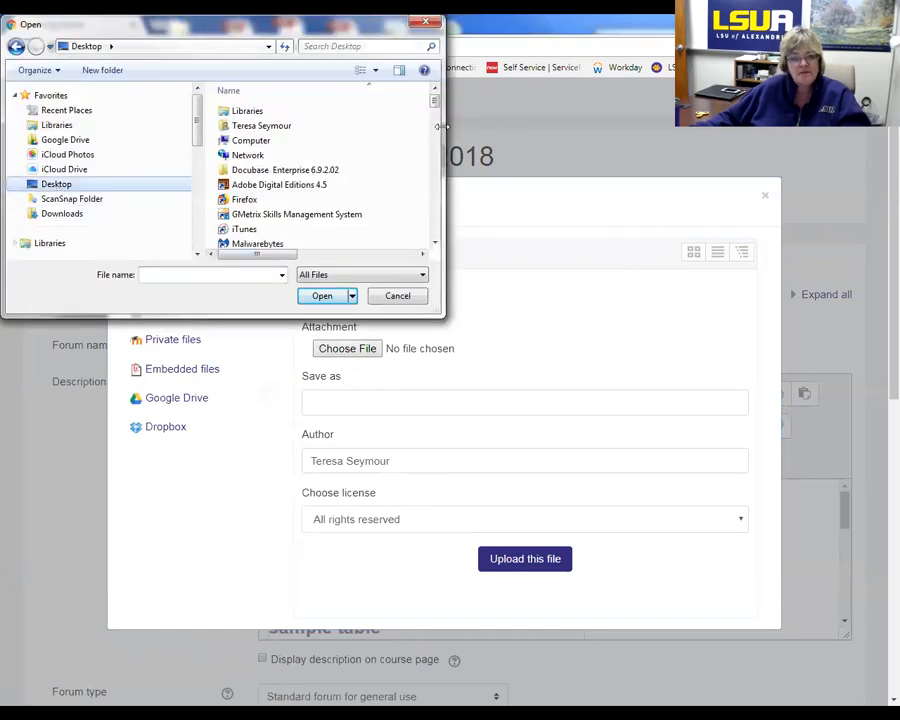
left_click_drag(434, 101, 417, 258)
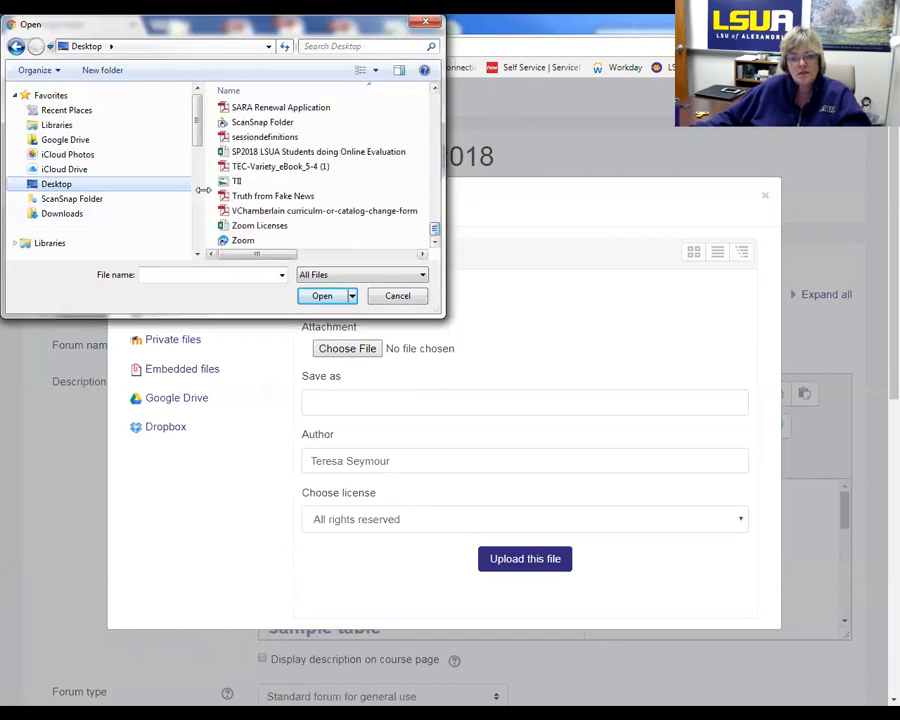
left_click(236, 182)
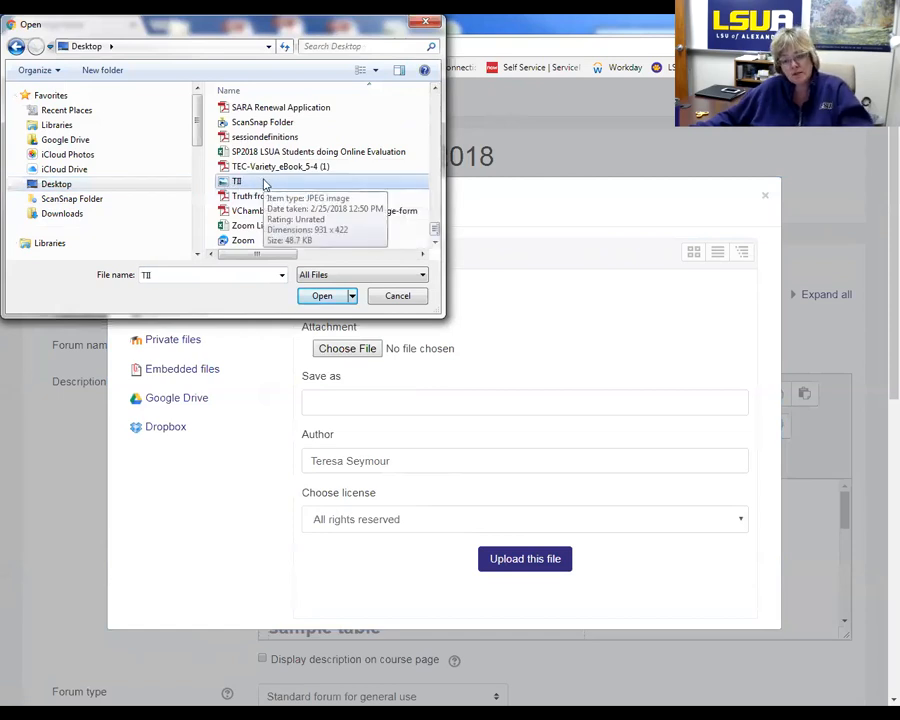
double_click(262, 187)
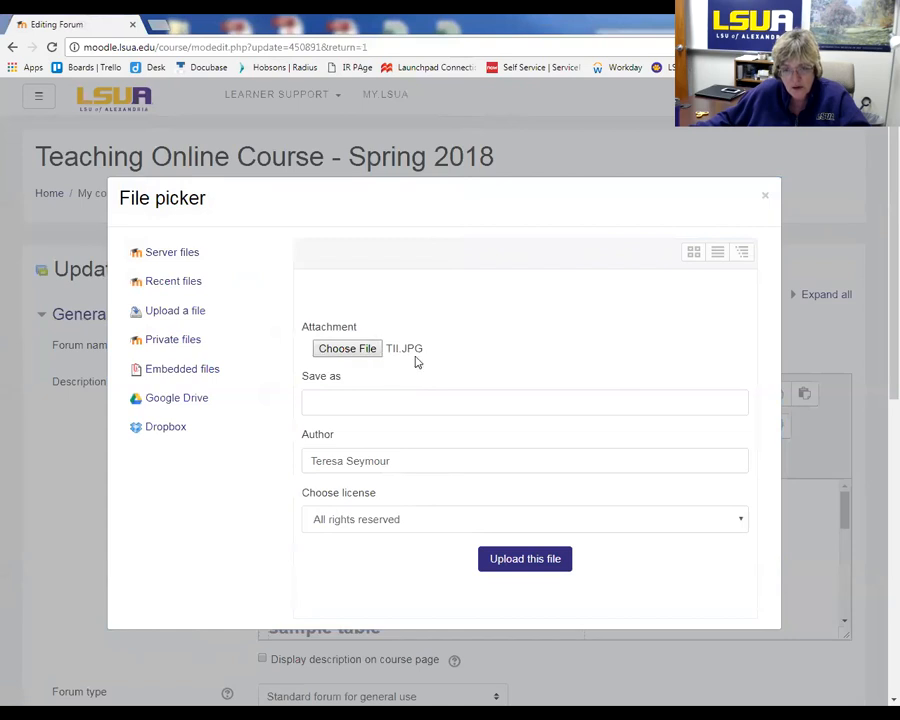
left_click(348, 410)
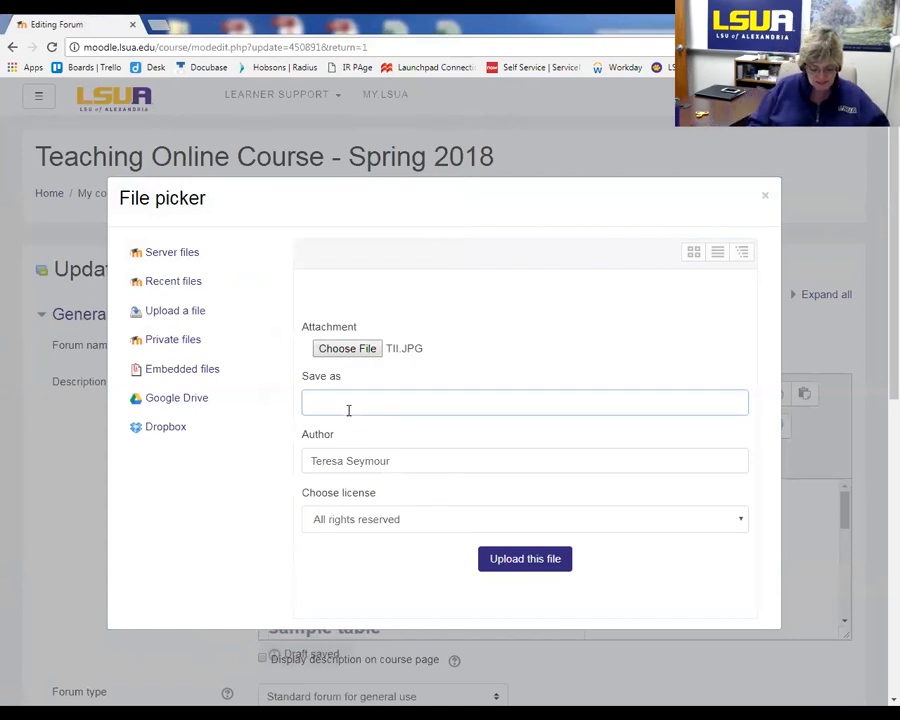
type("TurnItIn")
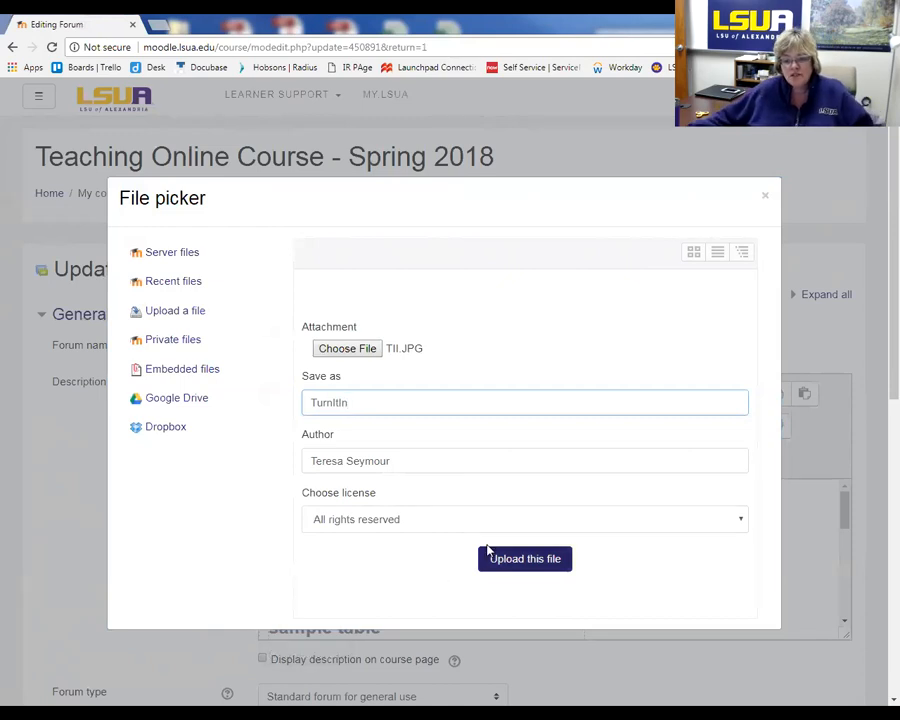
left_click(506, 558)
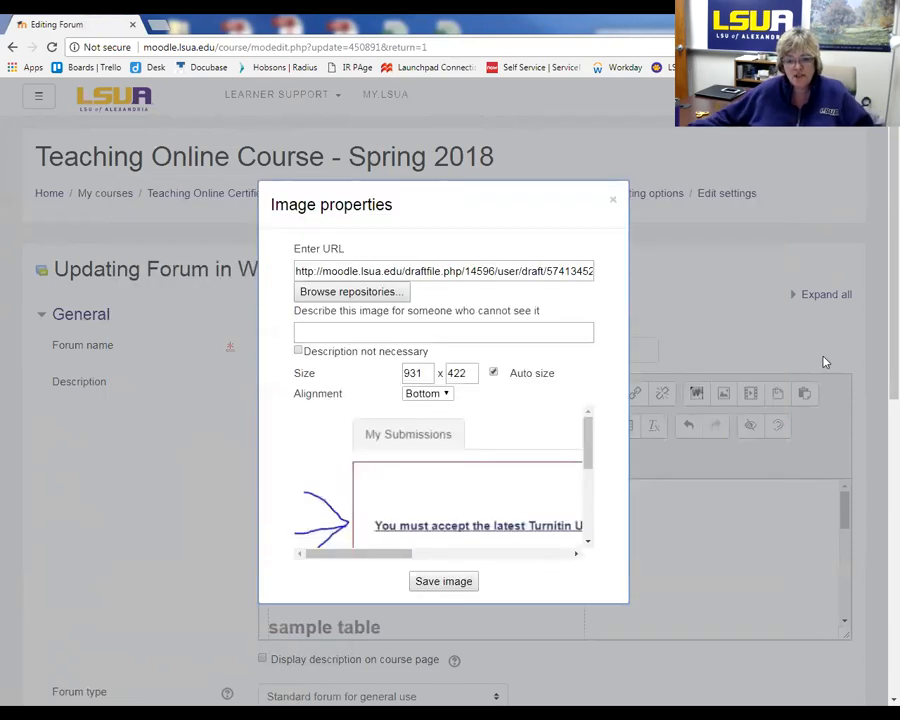
Set the image width to 600 with auto size on.
left_click_drag(419, 373, 374, 388)
mouse_move(372, 552)
left_mouse_down()
mouse_move(563, 552)
mouse_move(366, 559)
left_mouse_up()
left_click_drag(589, 446, 588, 415)
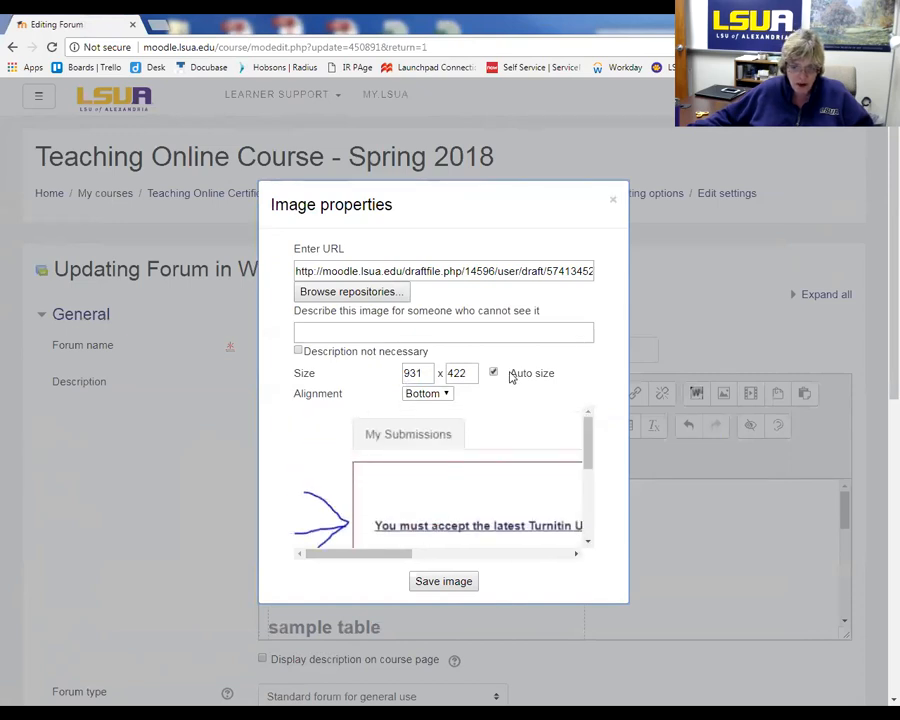
left_click_drag(428, 378, 336, 382)
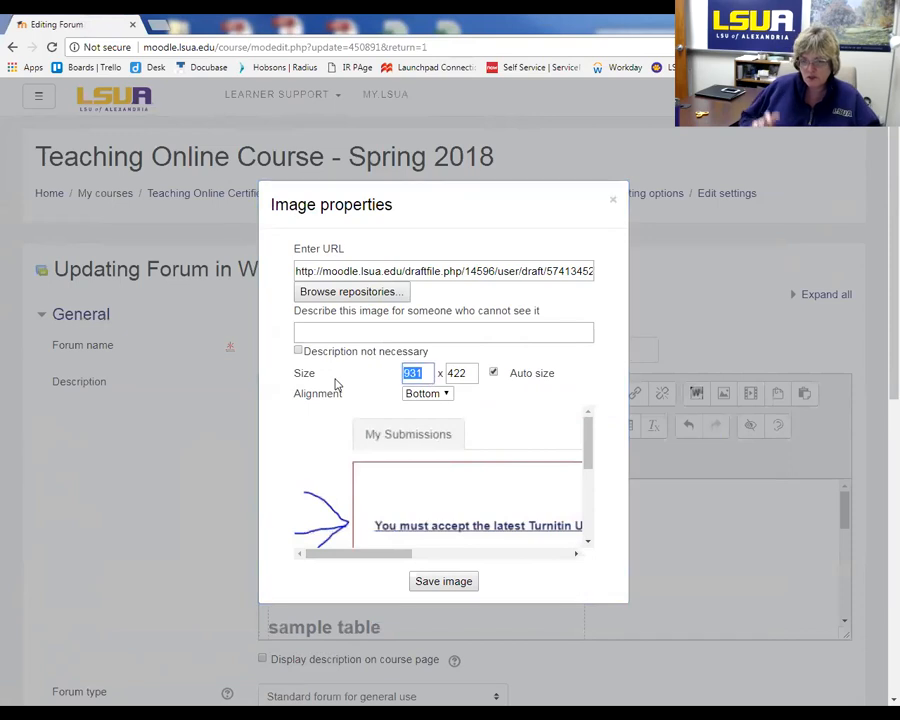
type("600")
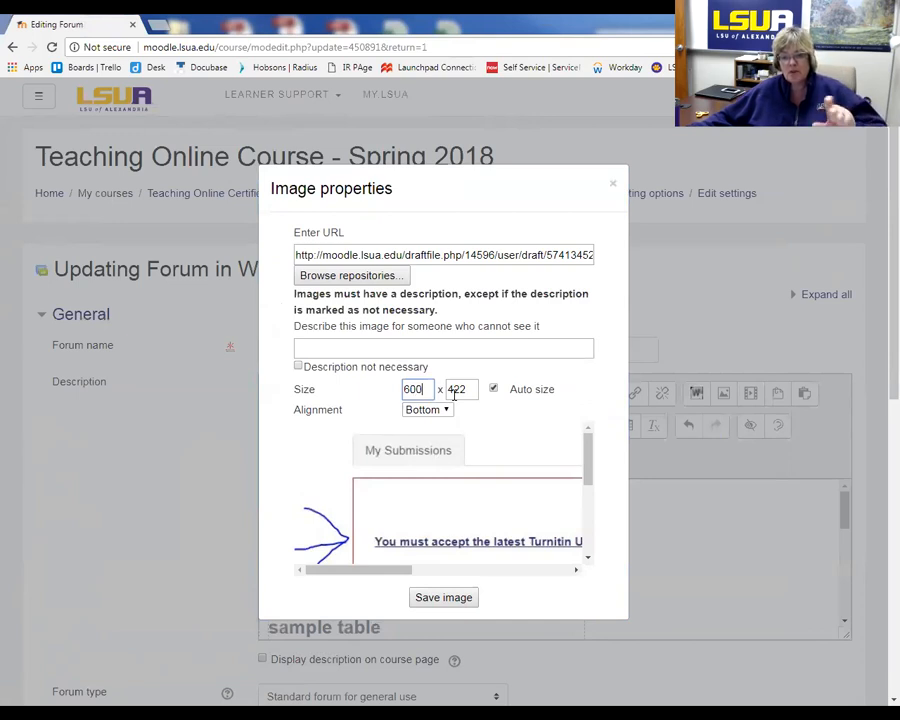
left_click(372, 348)
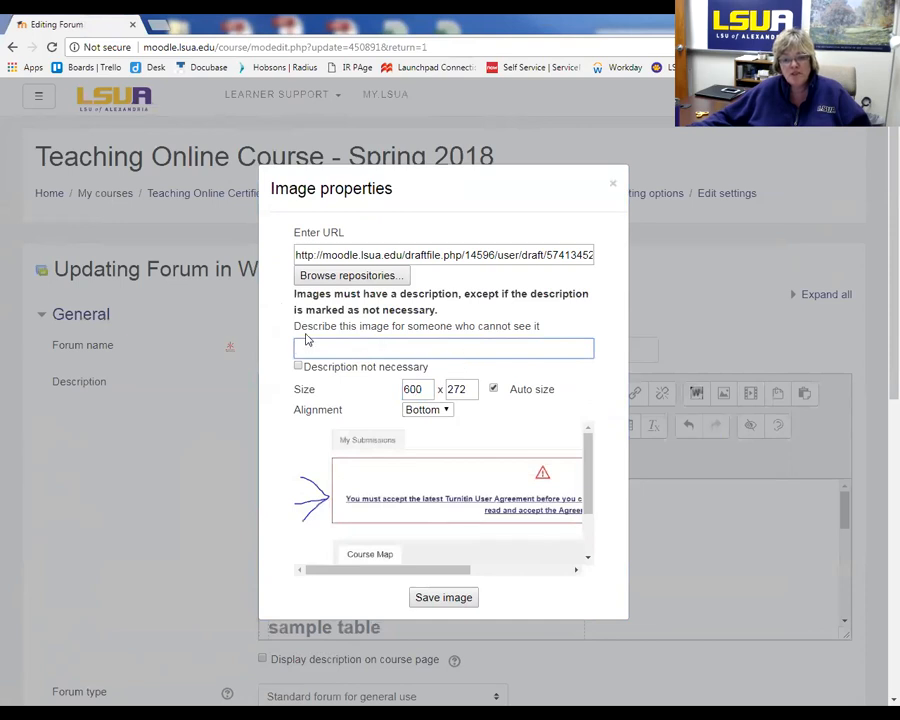
Describe the image as "Screen shot of TurnItIn upload screen" and save it into the description.
left_click_drag(297, 331, 563, 331)
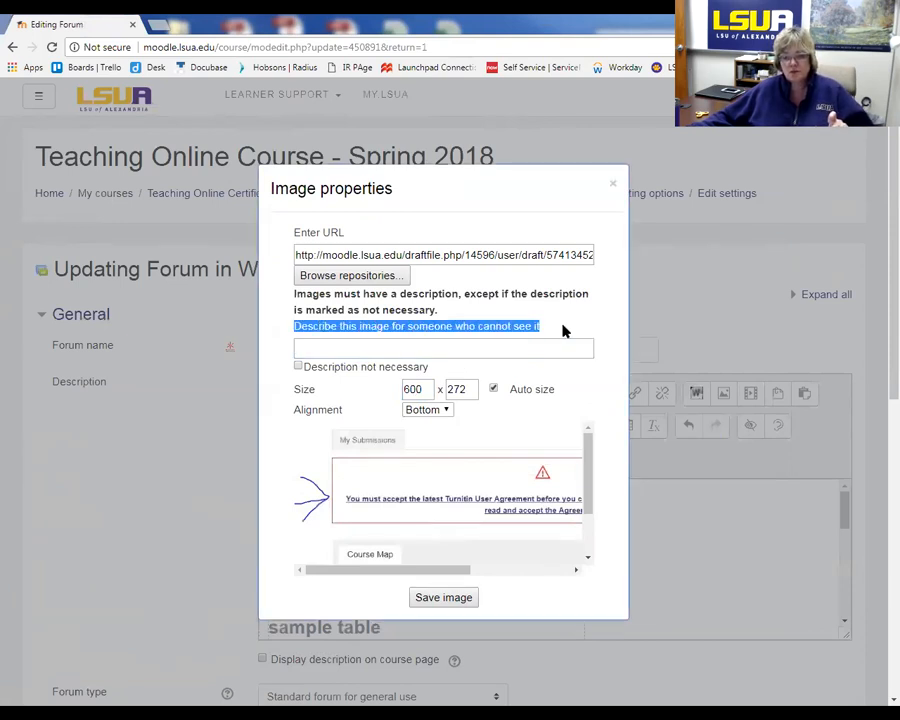
left_click(405, 348)
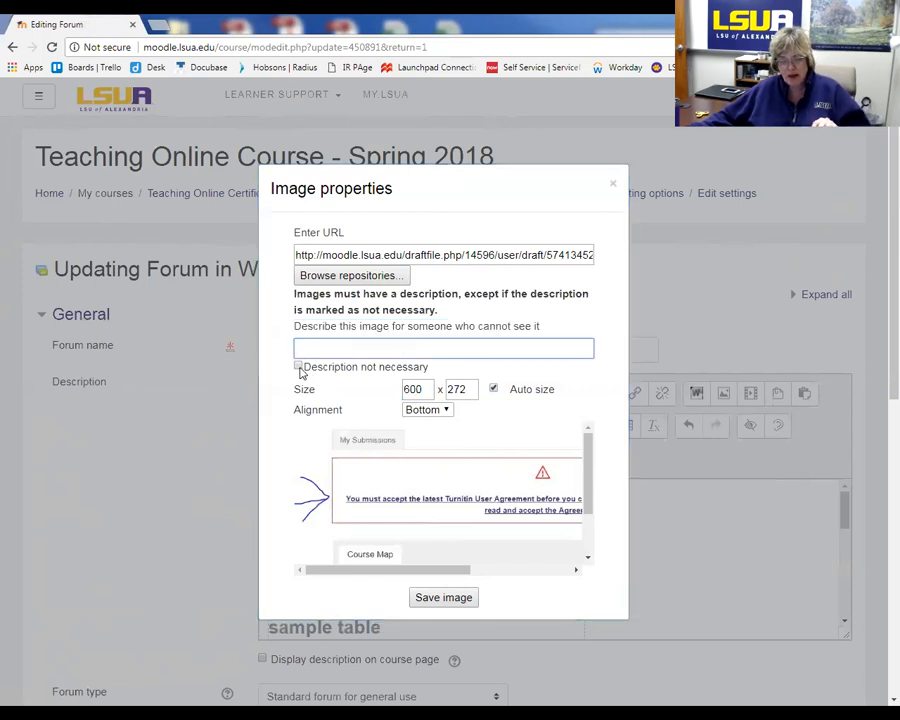
left_click(298, 367)
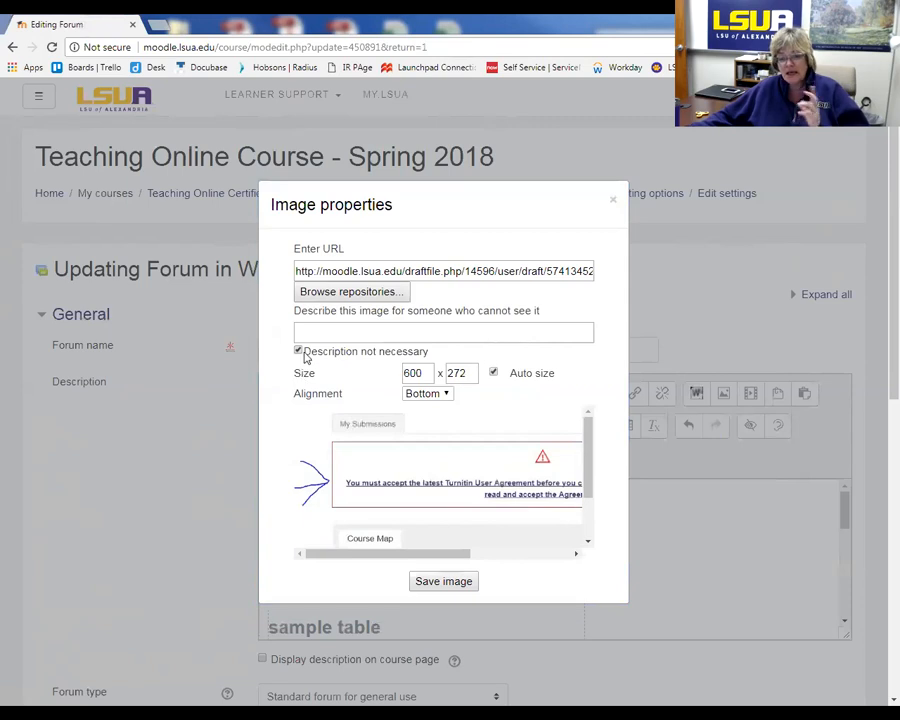
left_click(298, 352)
left_click(323, 345)
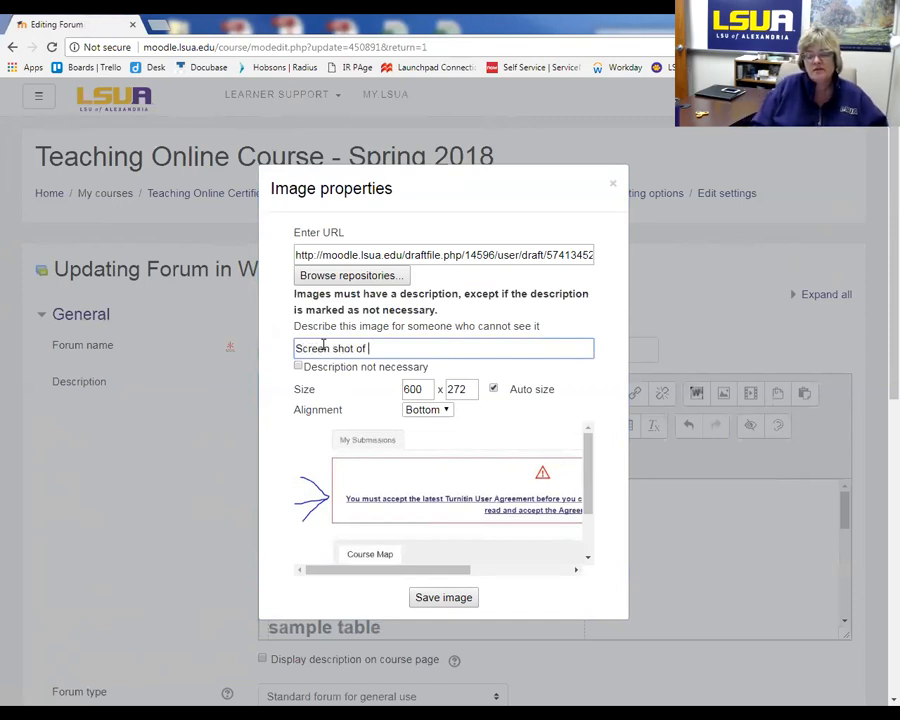
type("n upl")
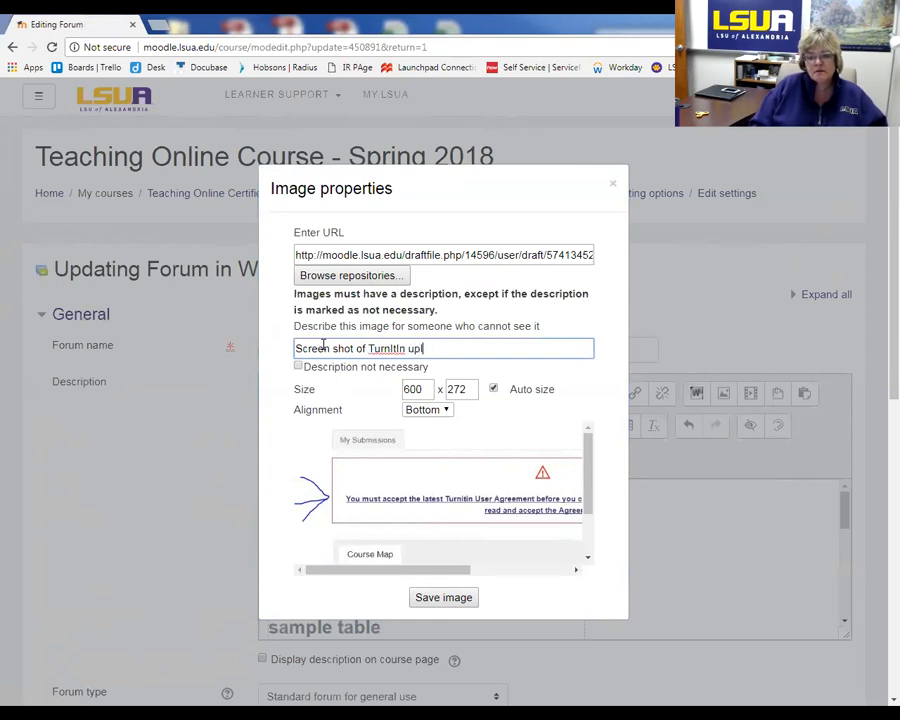
type("oad screen")
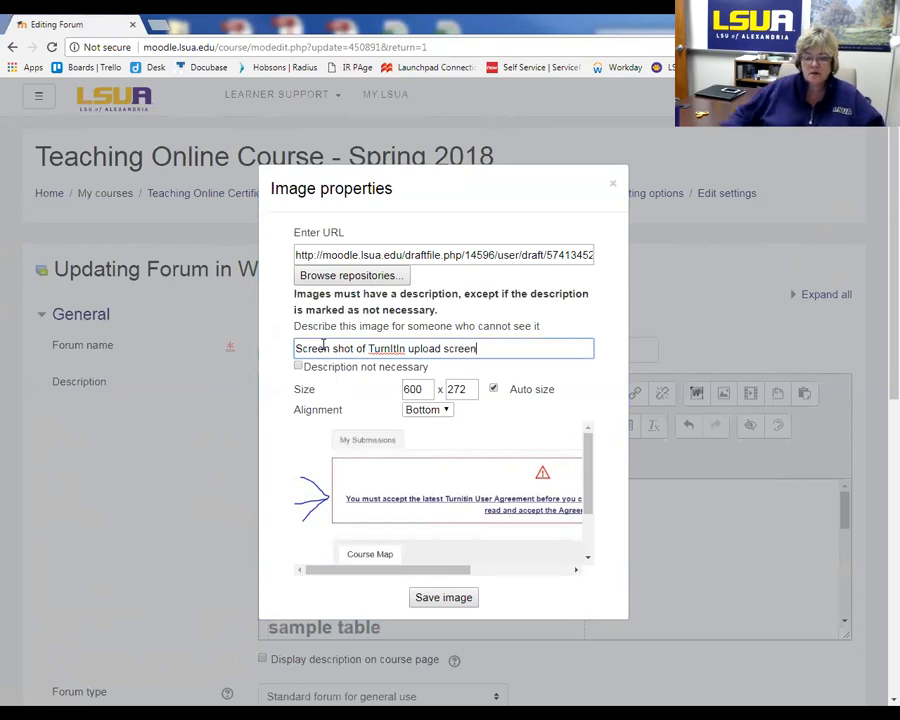
left_click(447, 599)
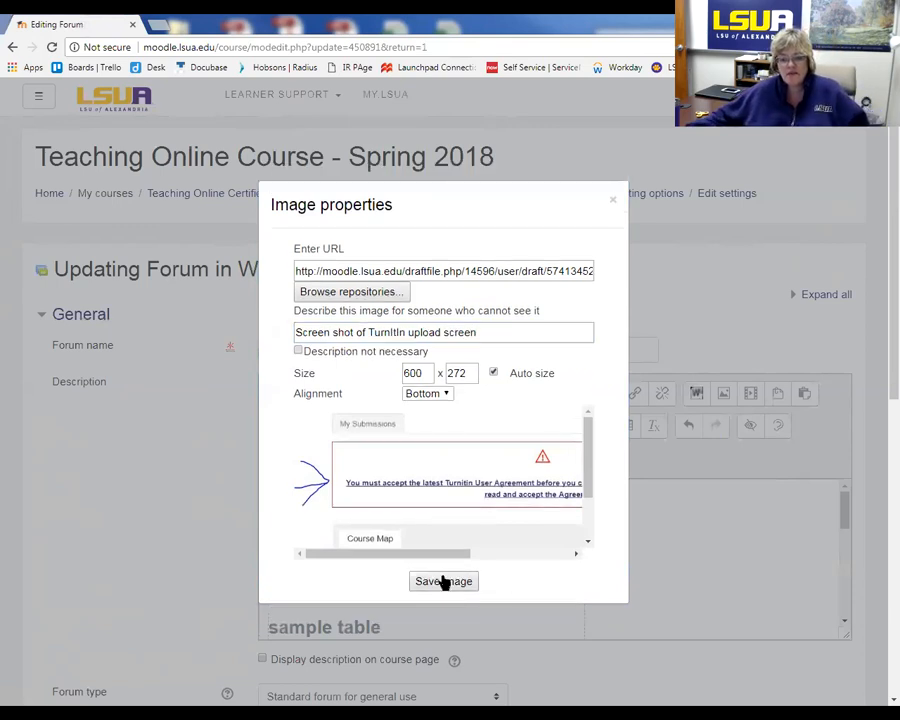
Look over the description with the inserted image and expand all of the forum's settings sections.
scroll(534, 572, "down", 5)
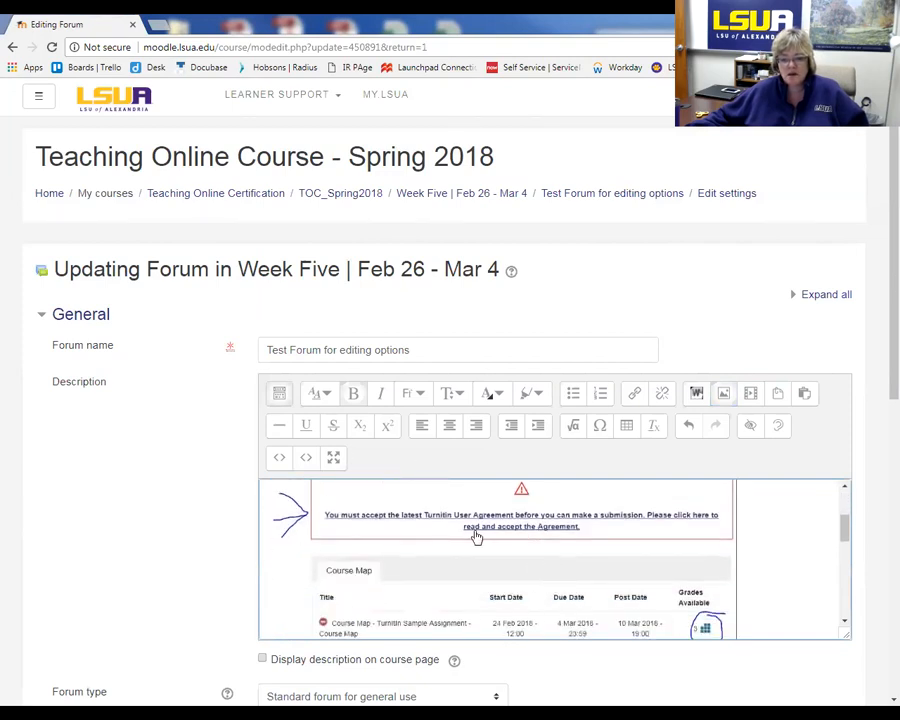
scroll(495, 632, "down", 6)
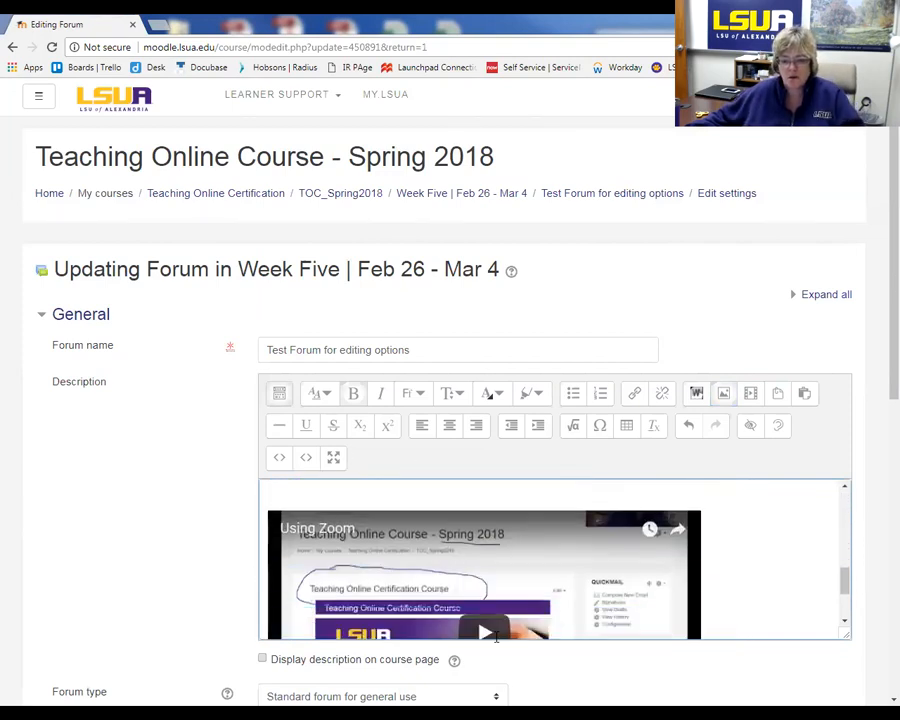
scroll(495, 636, "down", 6)
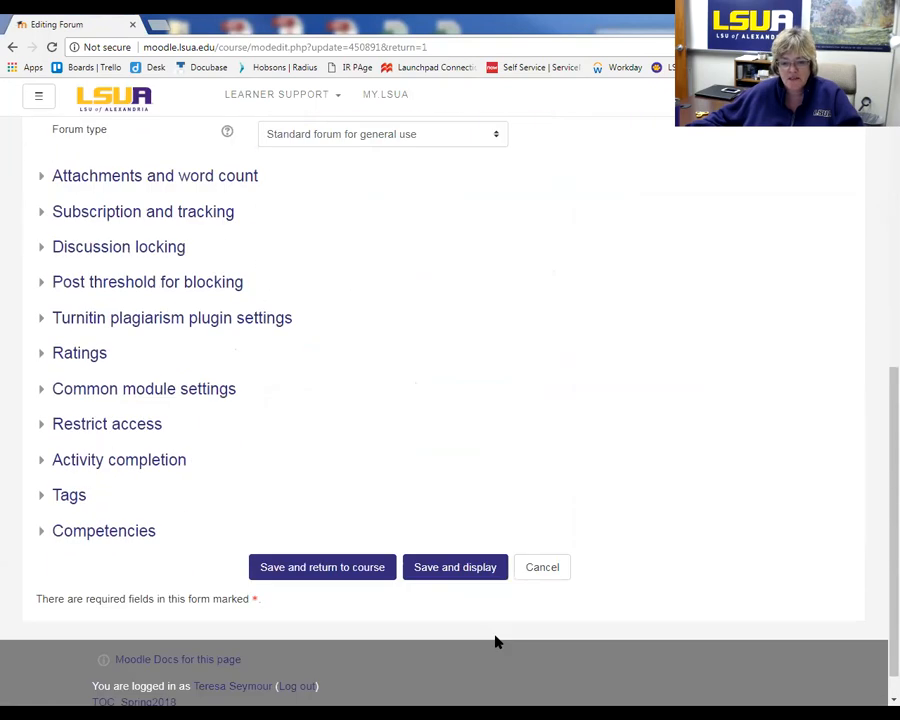
scroll(494, 640, "up", 2)
scroll(497, 641, "up", 3)
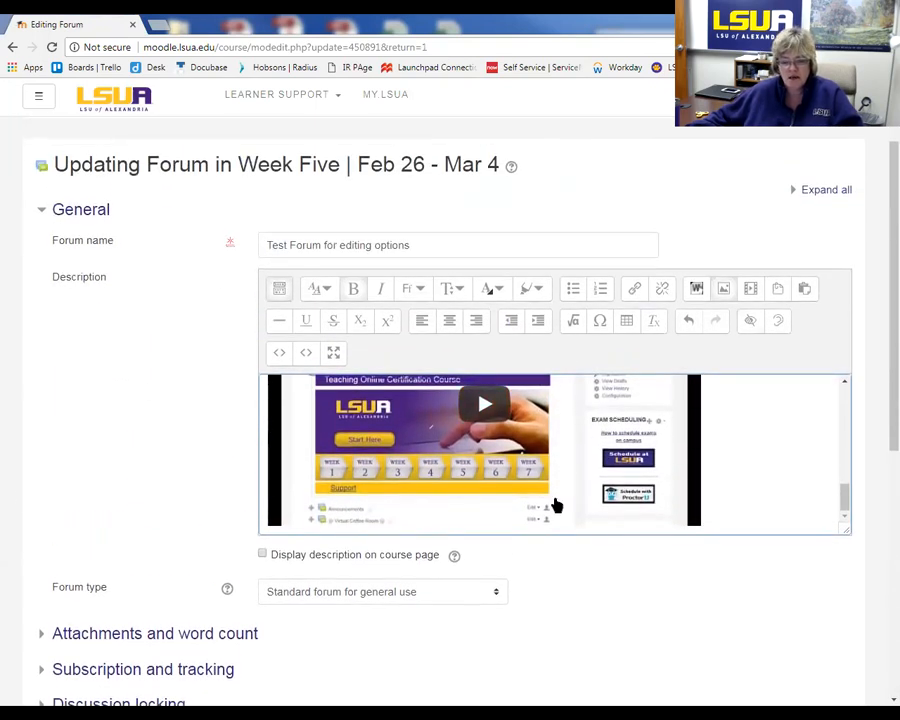
left_click(825, 195)
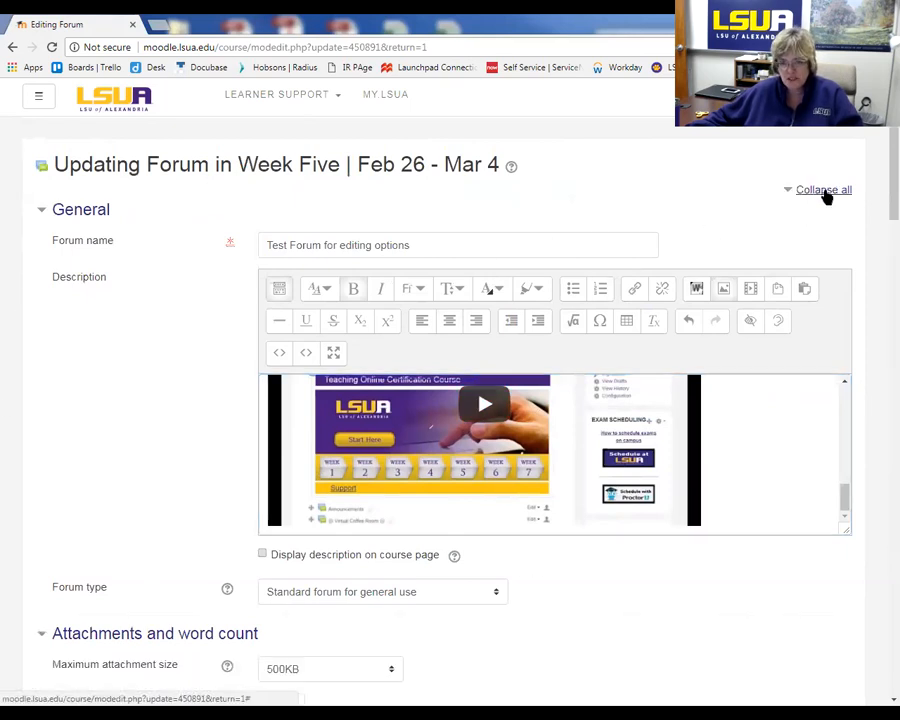
Set the forum's maximum number of attachments to 1.
scroll(255, 317, "down", 3)
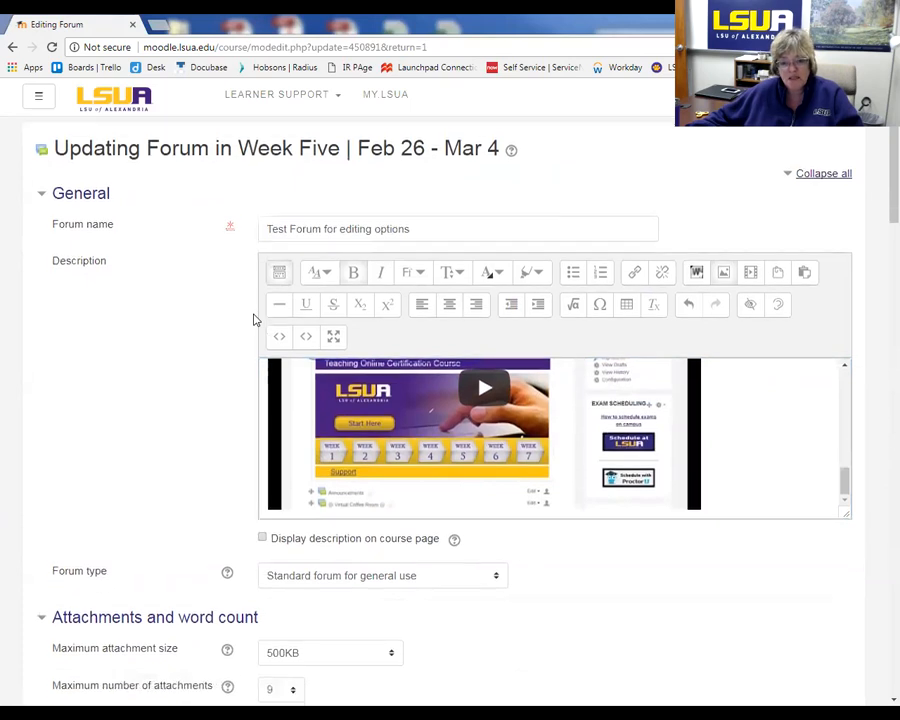
scroll(255, 319, "down", 4)
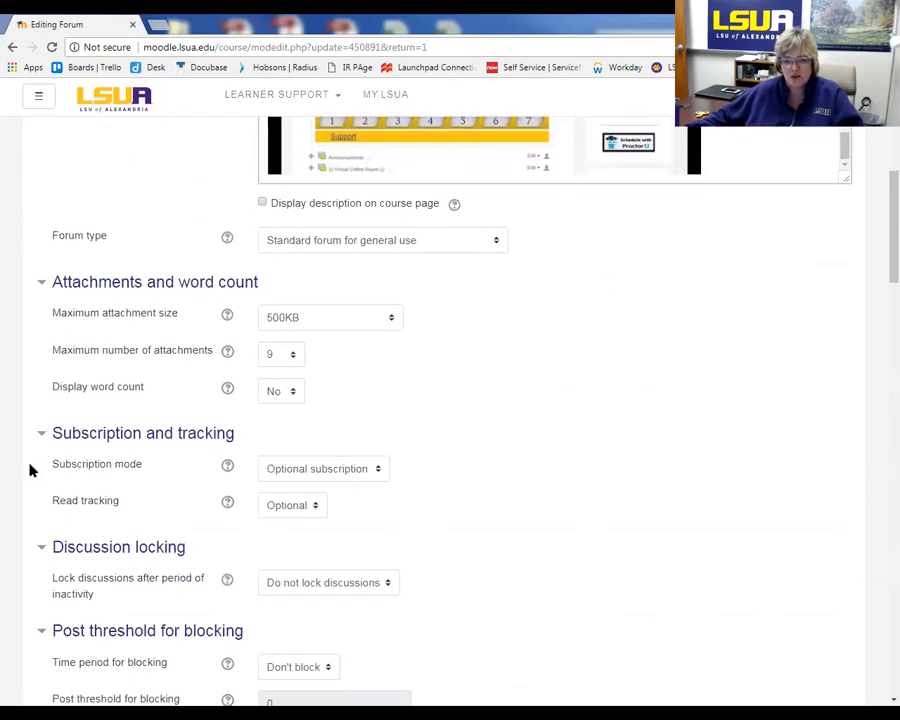
left_click(294, 358)
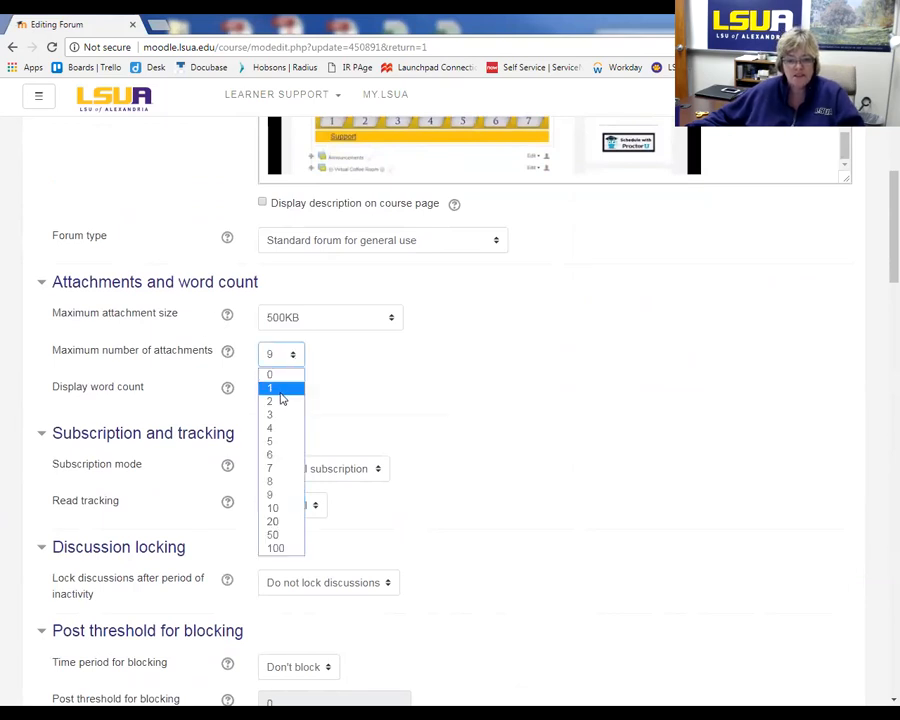
left_click(281, 391)
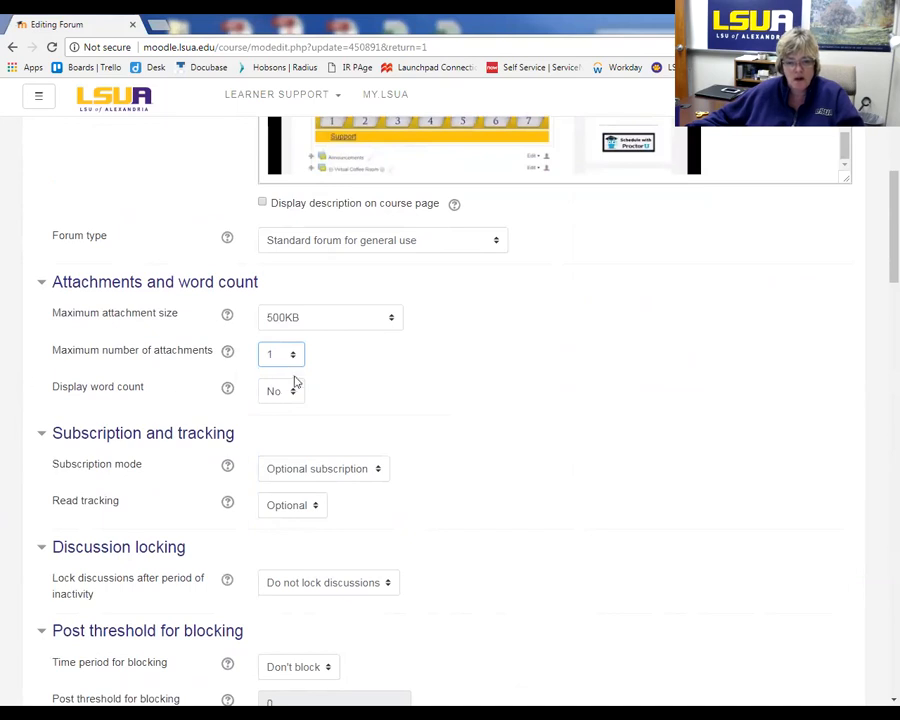
Review the forum's settings from attachments through activity completion, reading the help for subscription mode and post threshold for blocking.
scroll(350, 377, "down", 1)
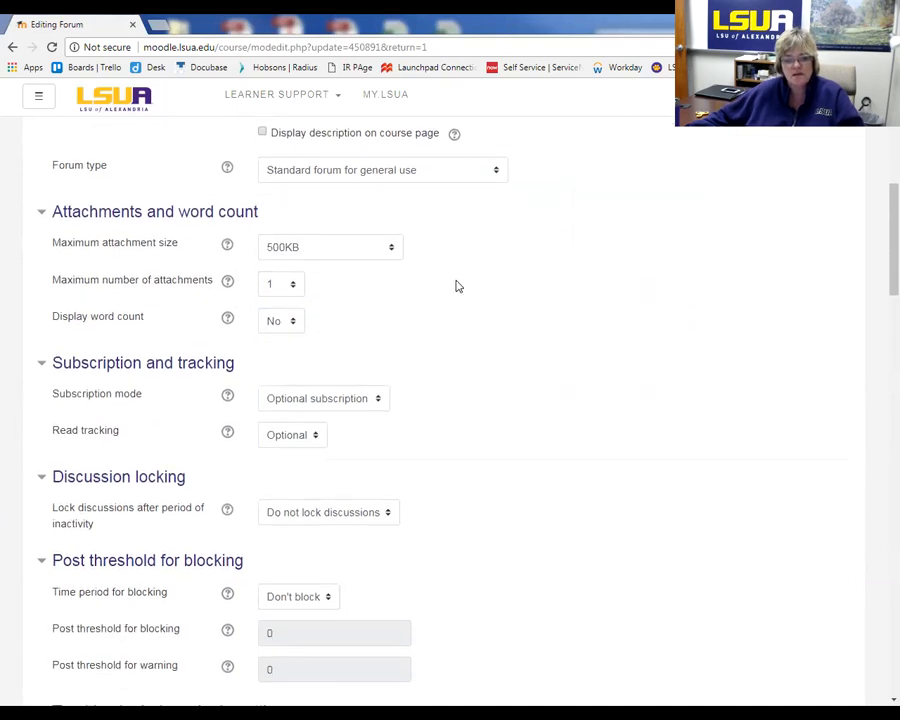
scroll(84, 342, "down", 1)
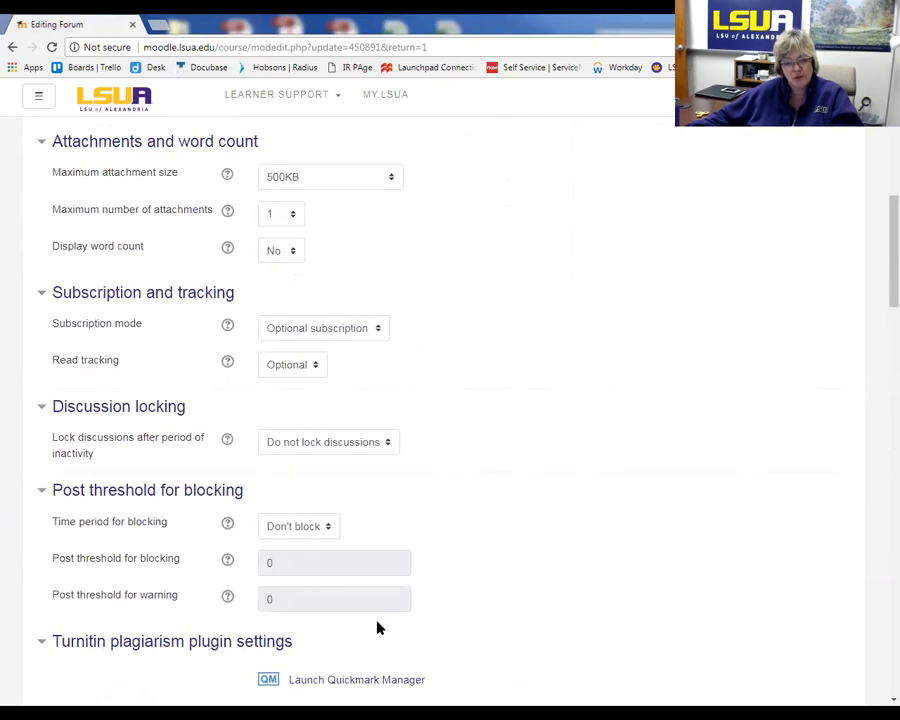
scroll(378, 627, "down", 1)
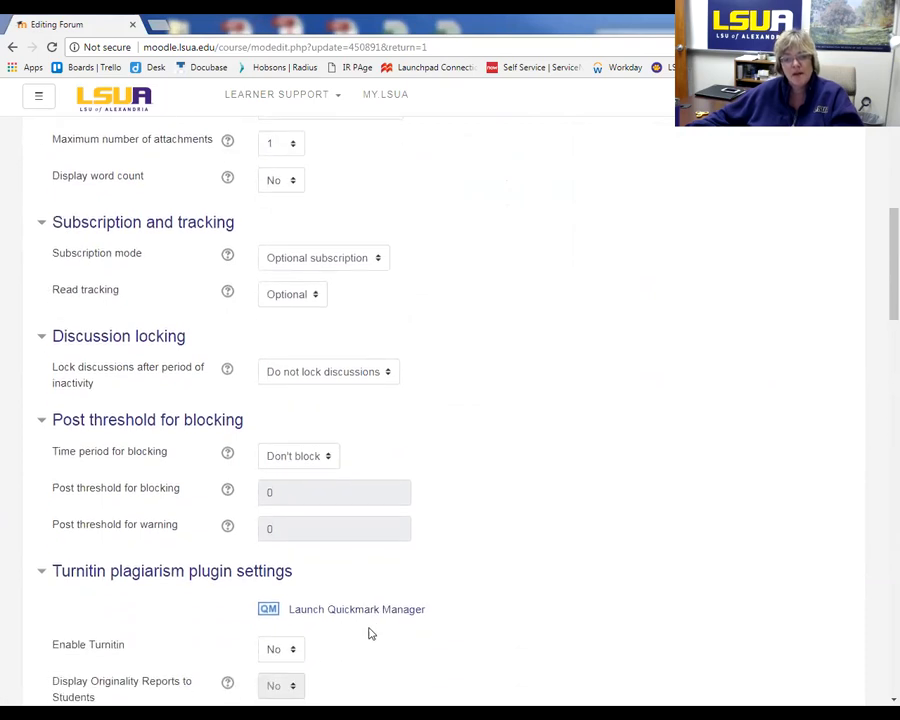
left_click(228, 256)
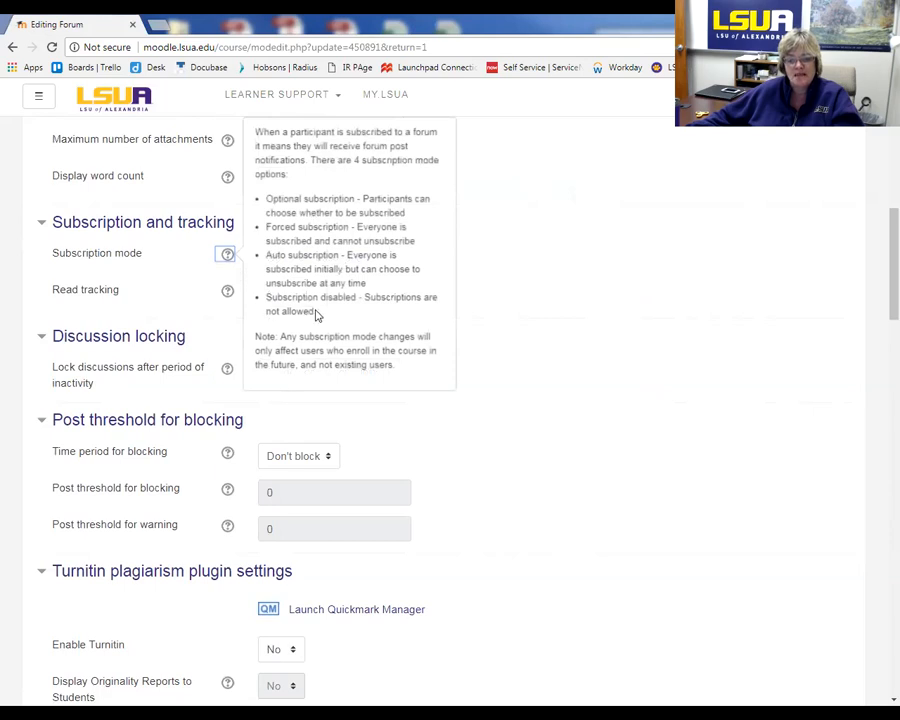
left_click(227, 490)
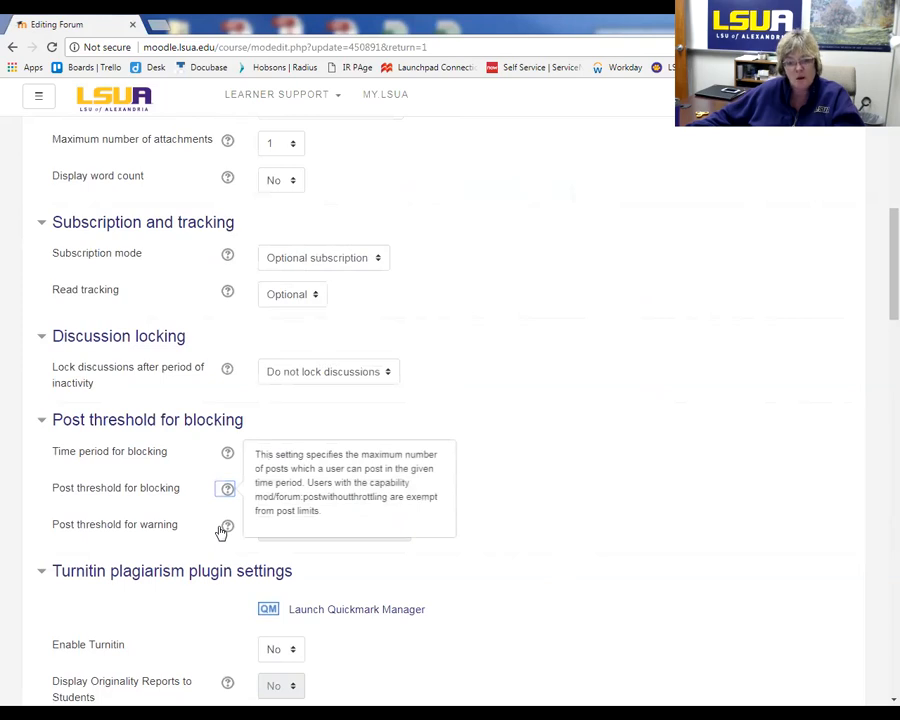
scroll(221, 532, "down", 5)
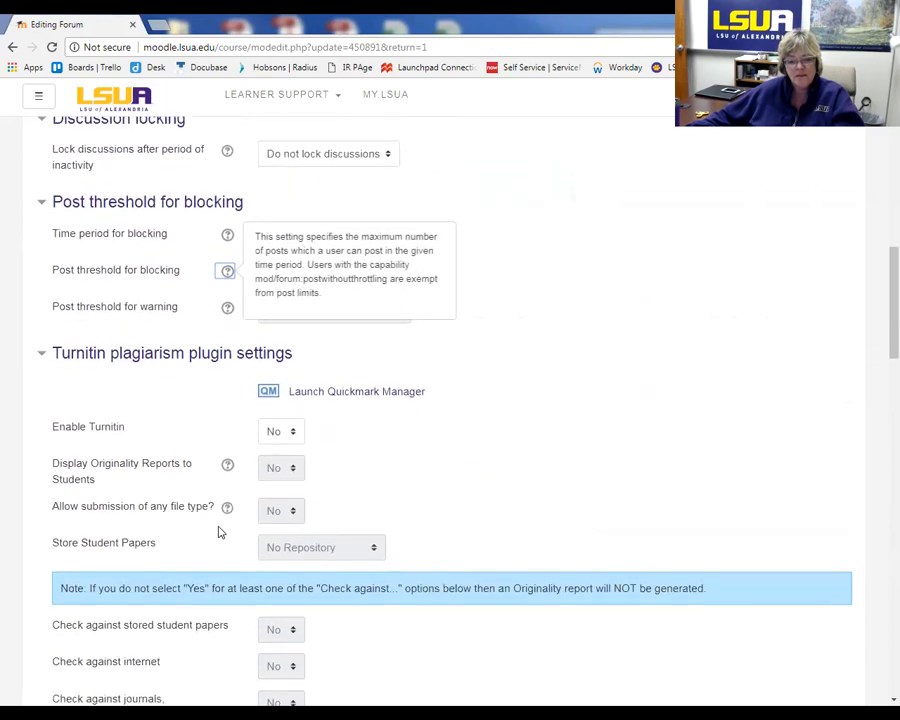
scroll(221, 532, "down", 5)
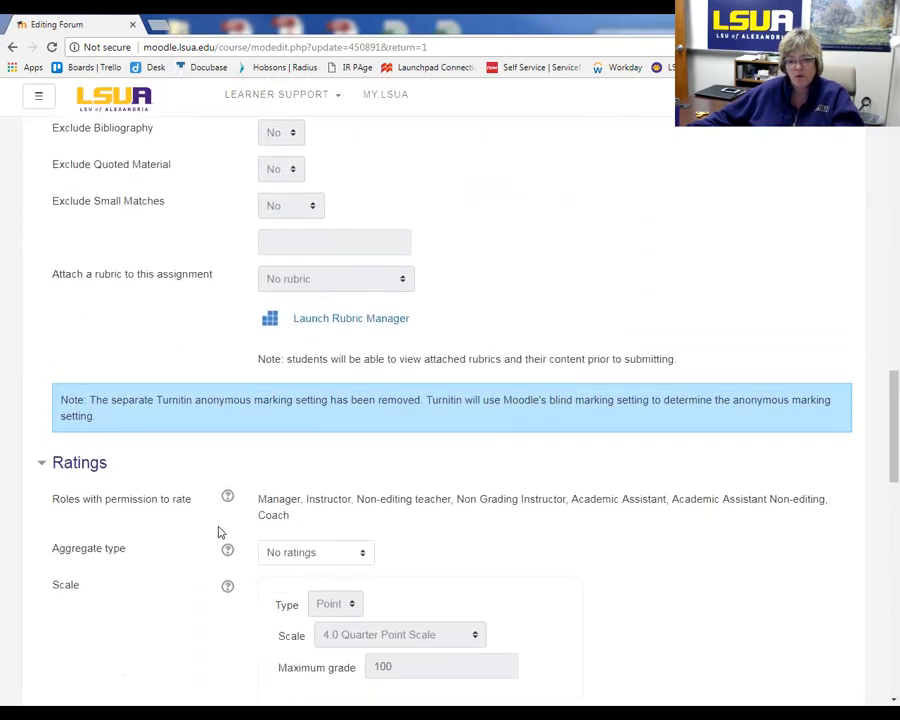
scroll(221, 532, "down", 4)
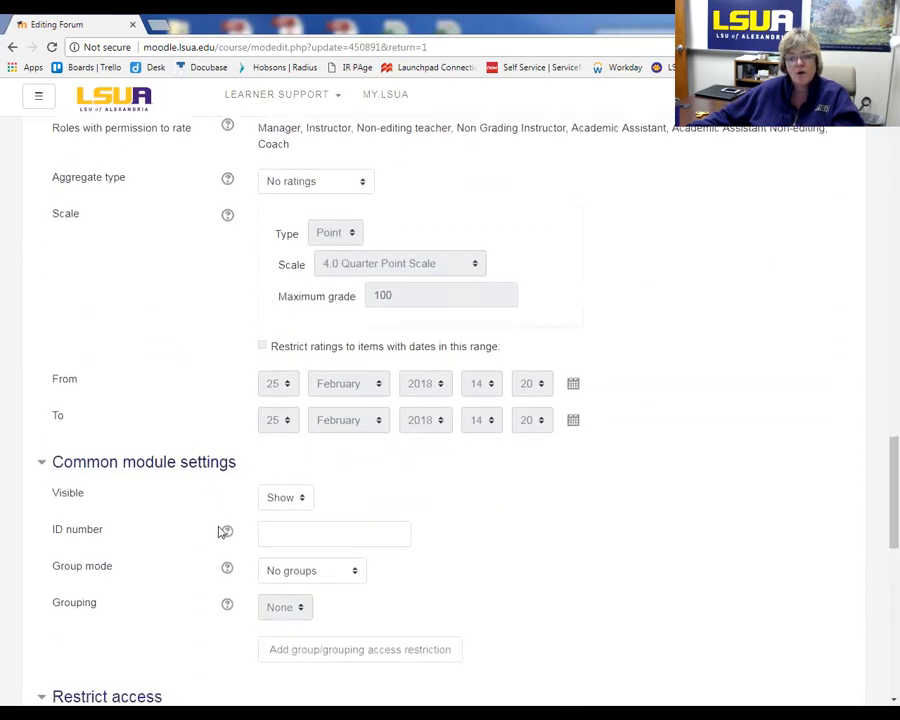
scroll(221, 532, "down", 2)
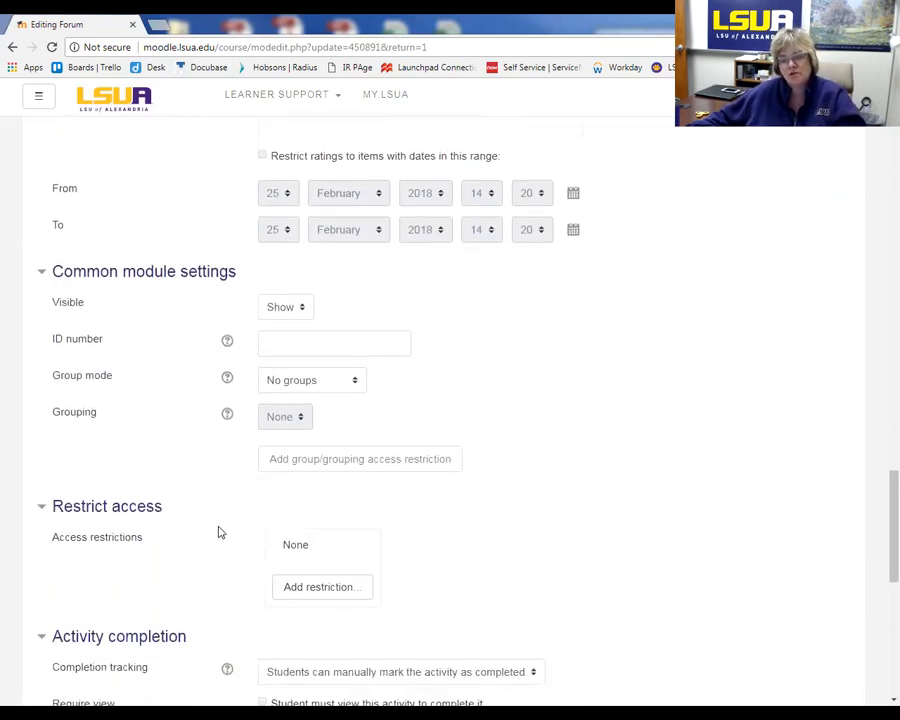
scroll(221, 532, "down", 2)
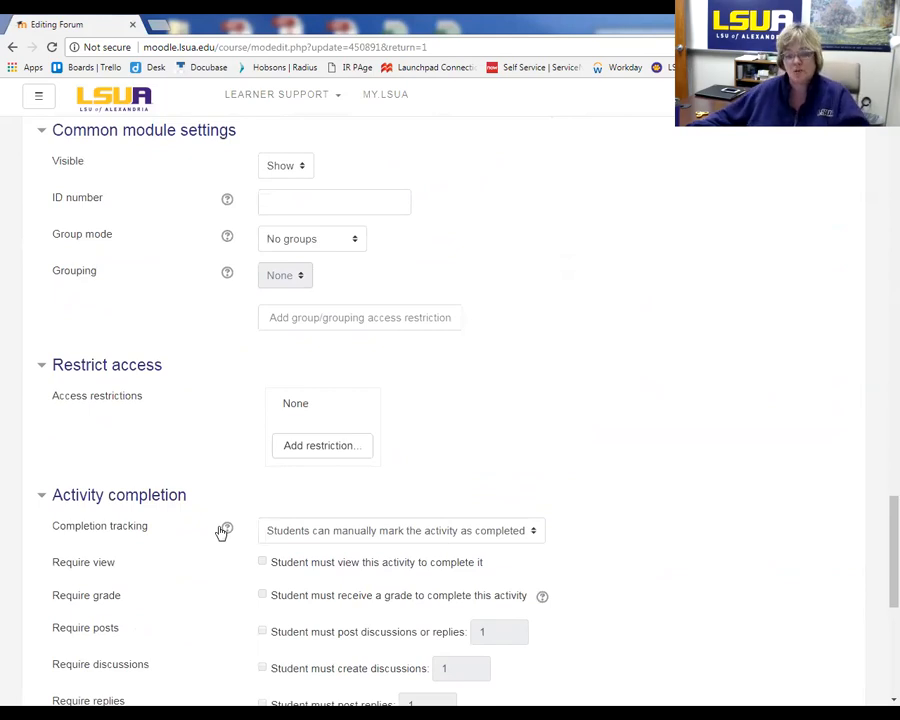
scroll(221, 532, "down", 6)
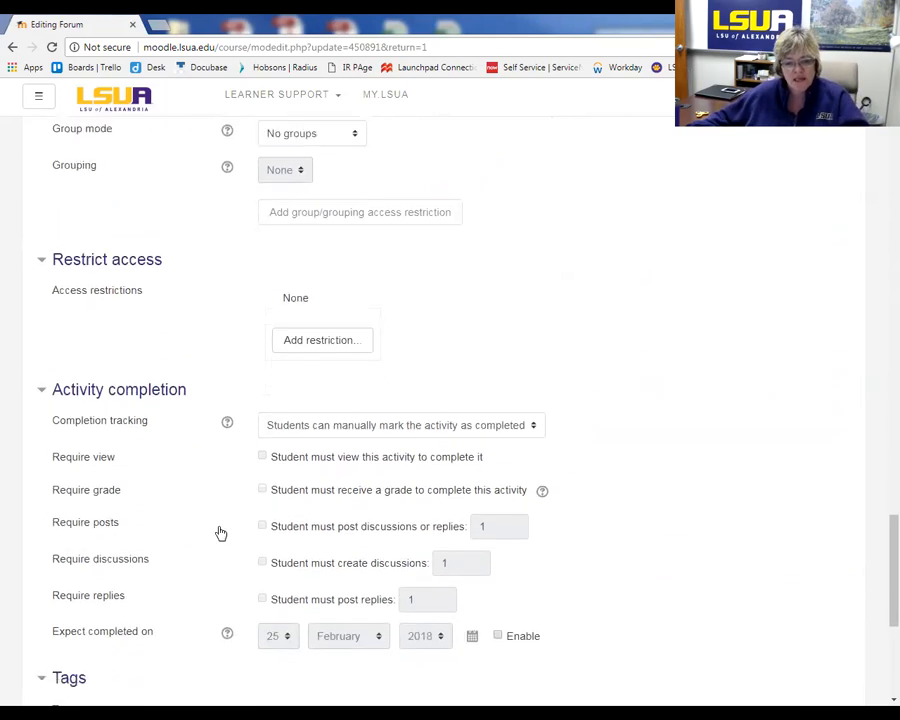
scroll(221, 532, "up", 2)
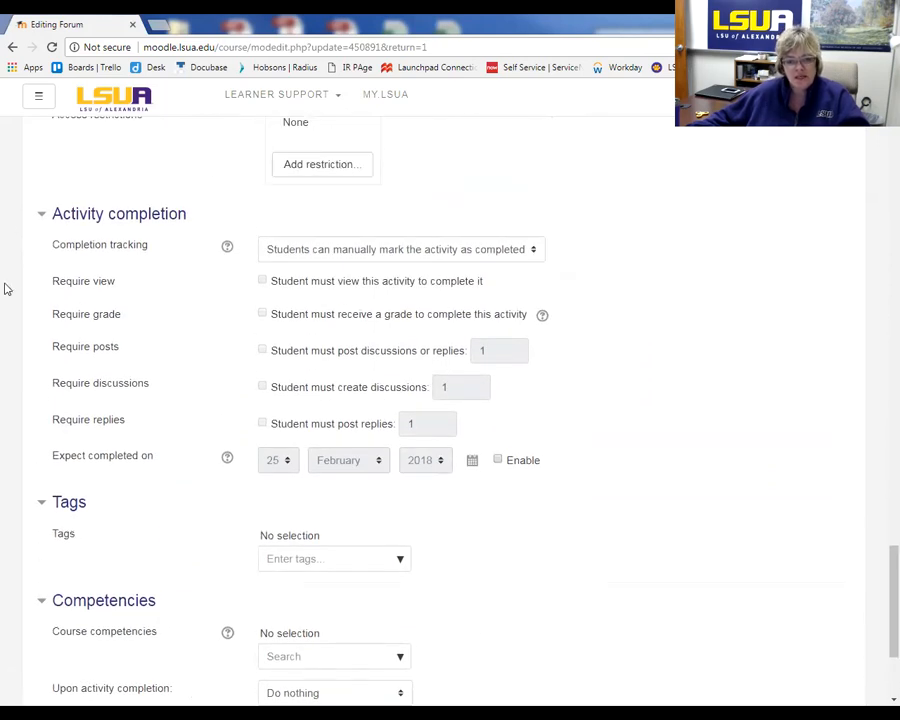
Try to save and display the forum with completion tracking set to "Show activity as complete when conditions are met".
left_click(533, 252)
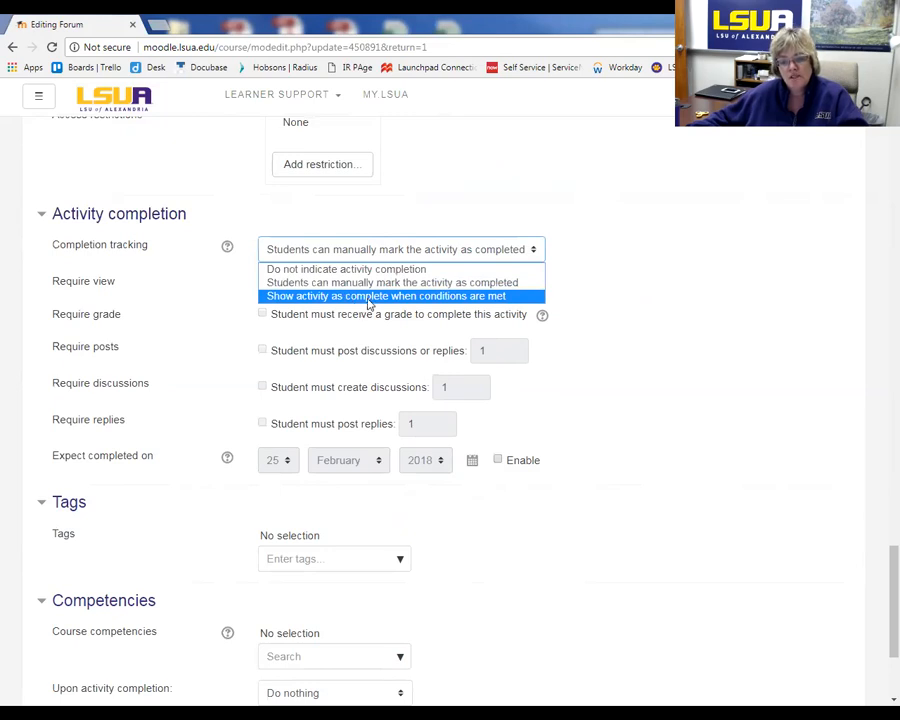
left_click(370, 297)
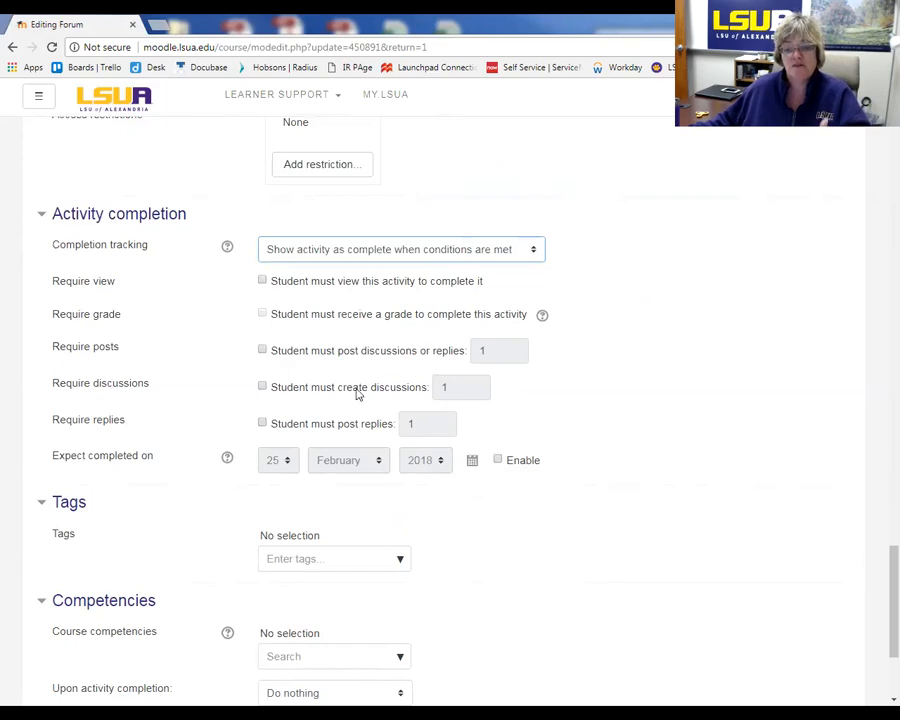
scroll(313, 483, "down", 1)
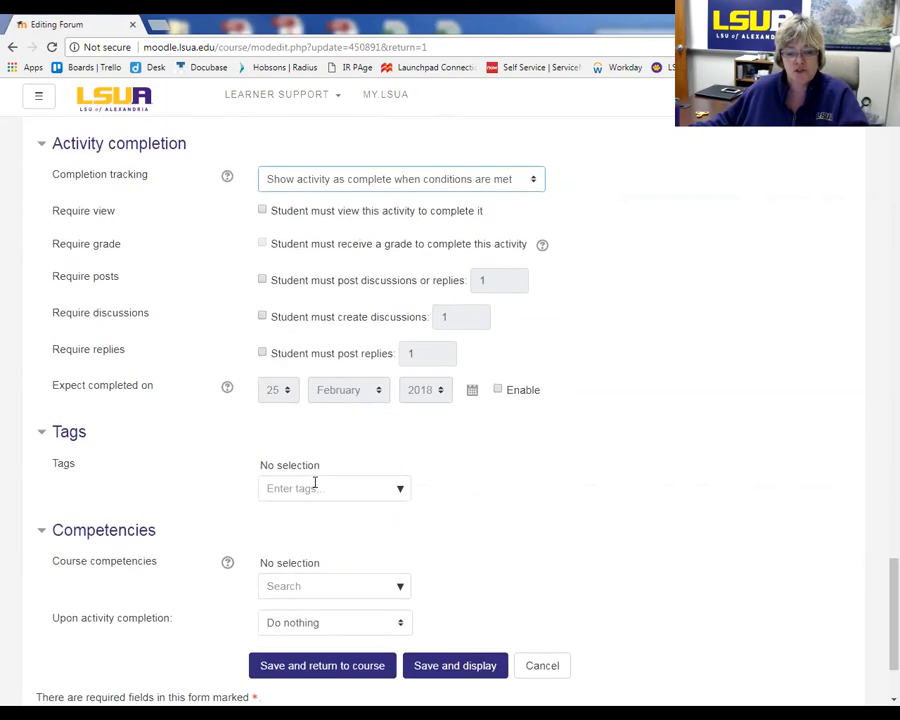
scroll(314, 483, "down", 1)
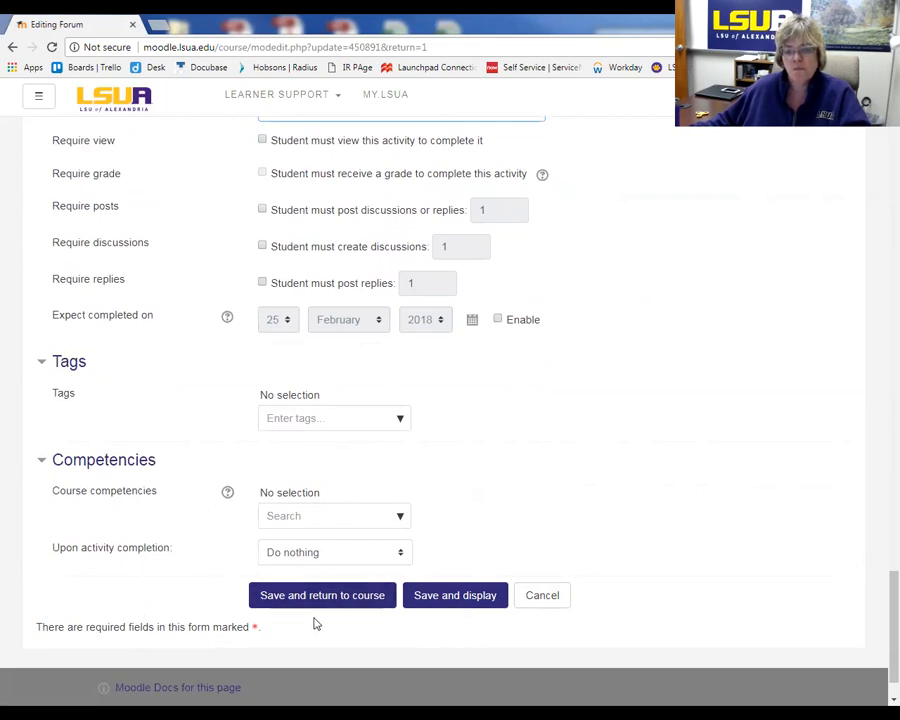
left_click(443, 604)
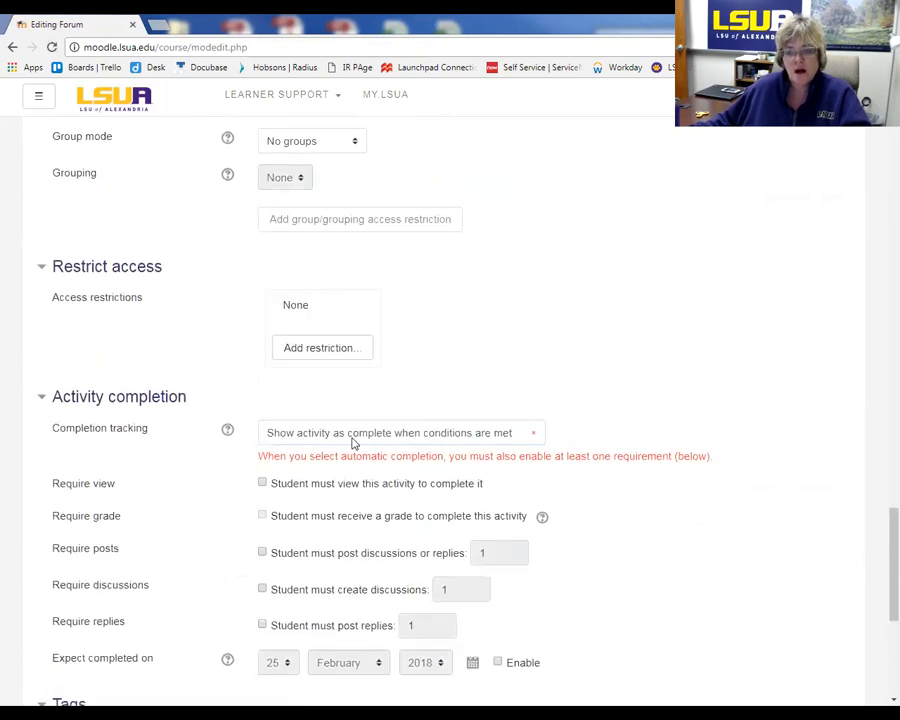
Set completion tracking to "Do not indicate activity completion", and save and display the forum.
left_click(534, 438)
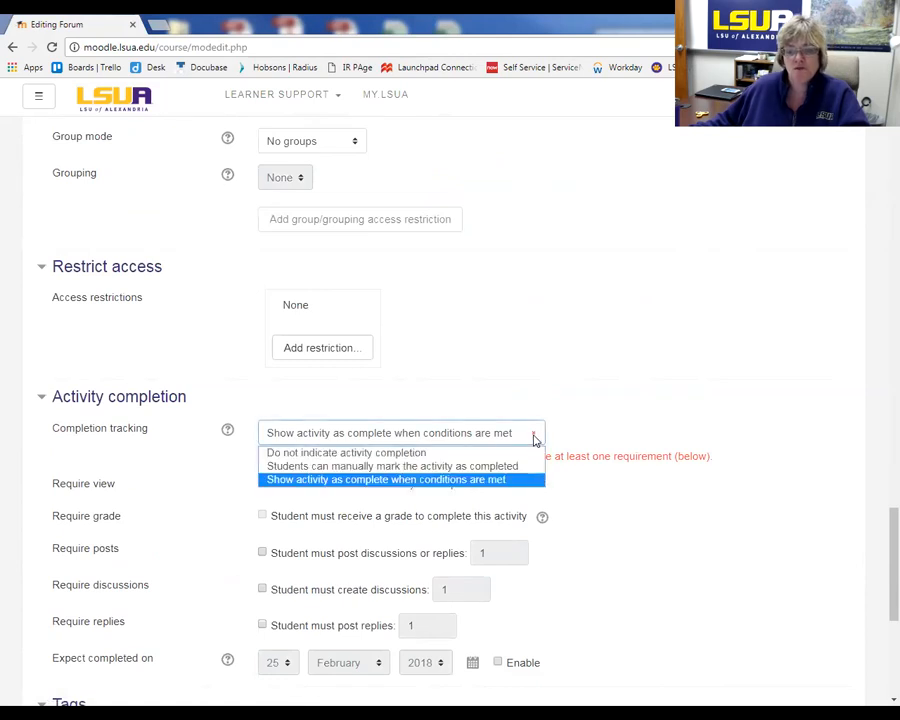
left_click(473, 455)
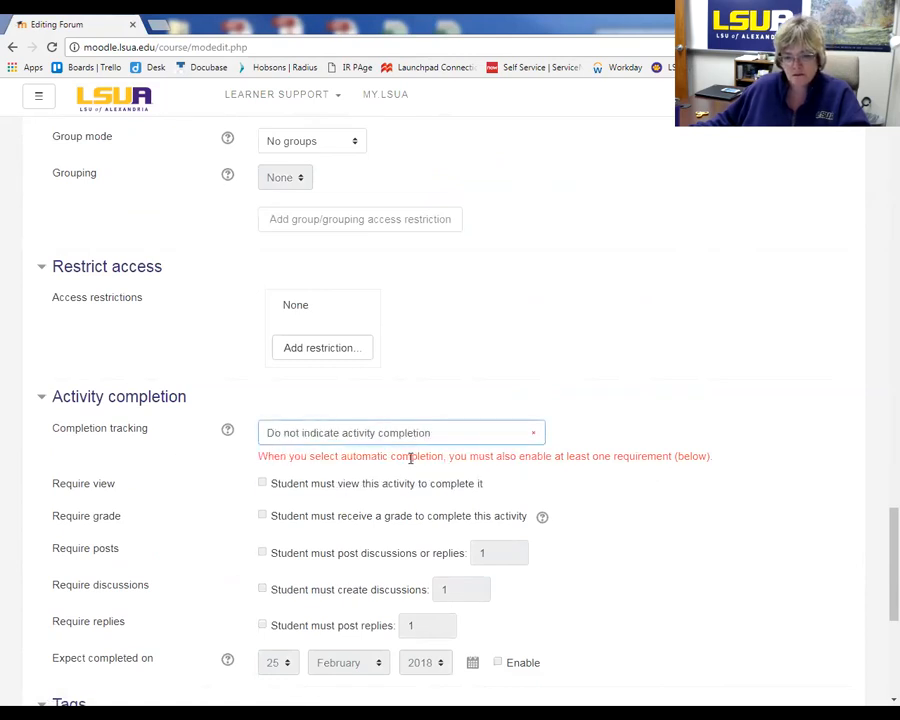
scroll(700, 494, "down", 4)
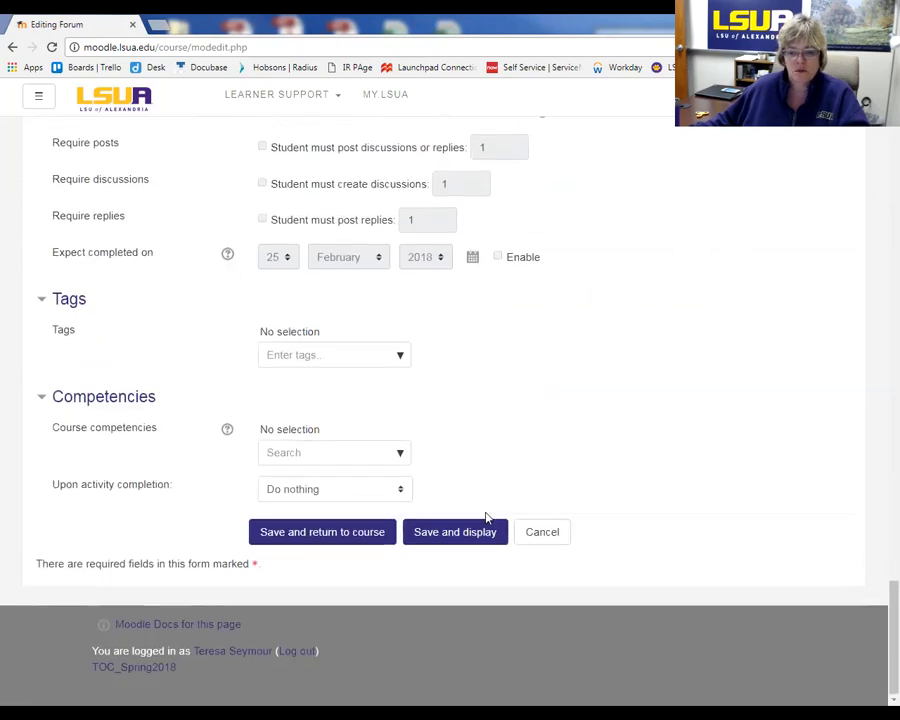
left_click(463, 530)
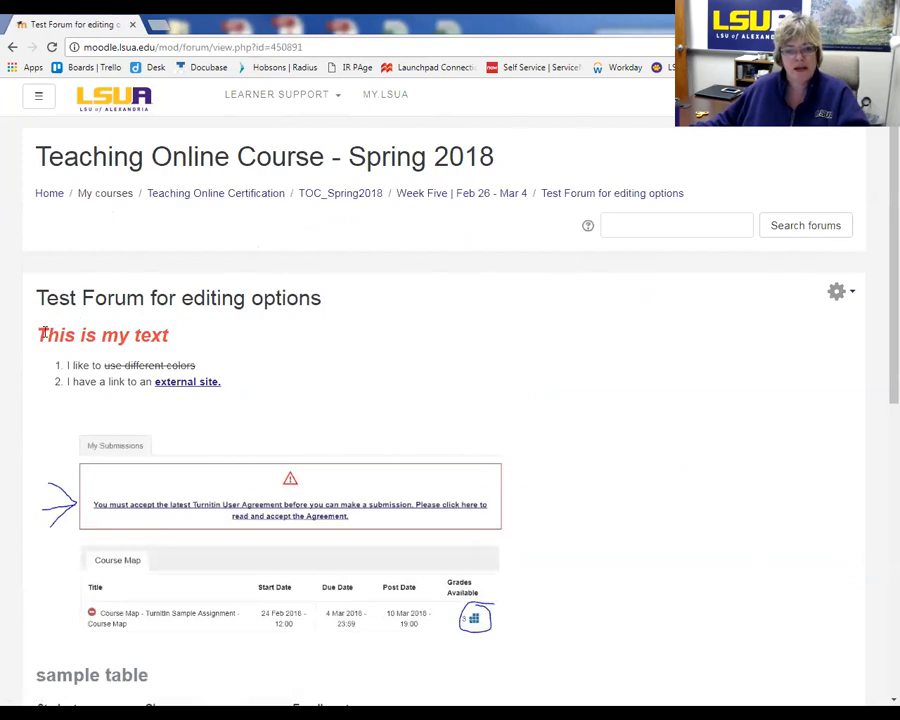
Check the displayed forum description, testing the external site link and looking over the text, image, sample table and embedded video.
right_click(193, 334)
left_click(166, 336)
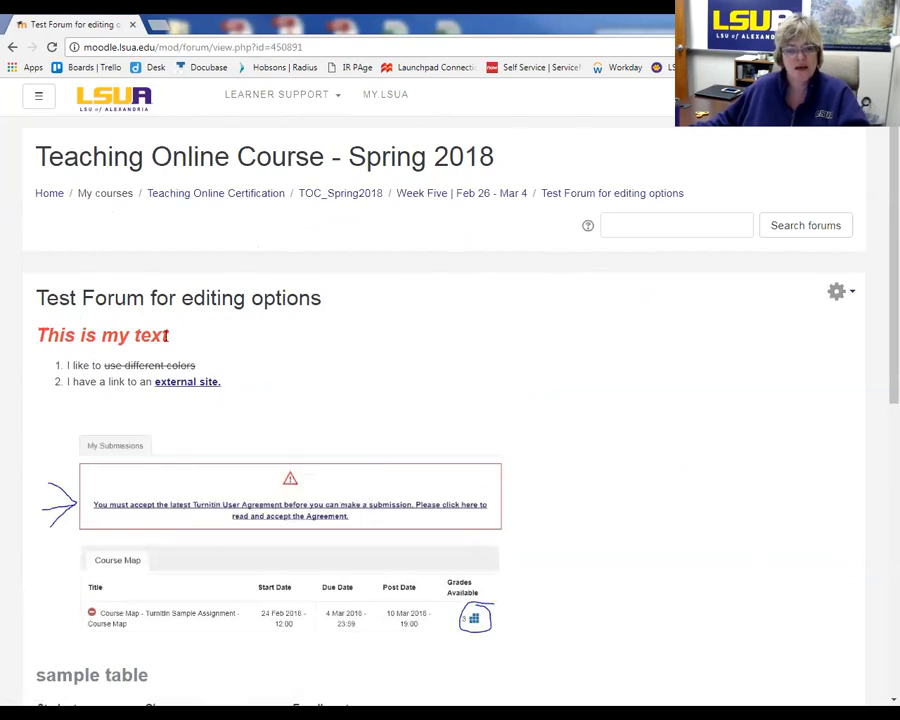
left_click(173, 385)
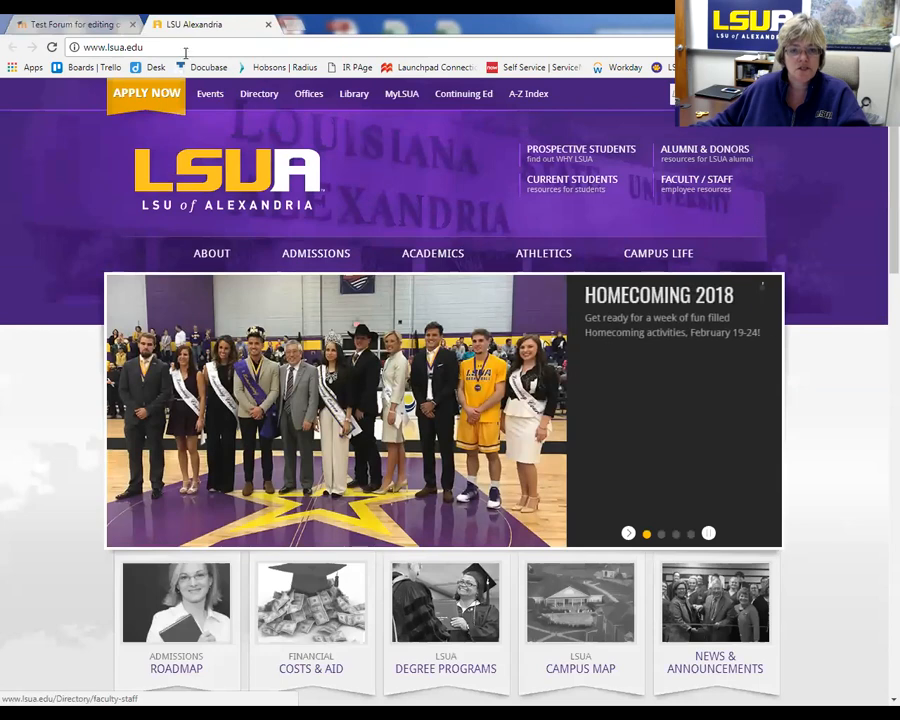
left_click(268, 24)
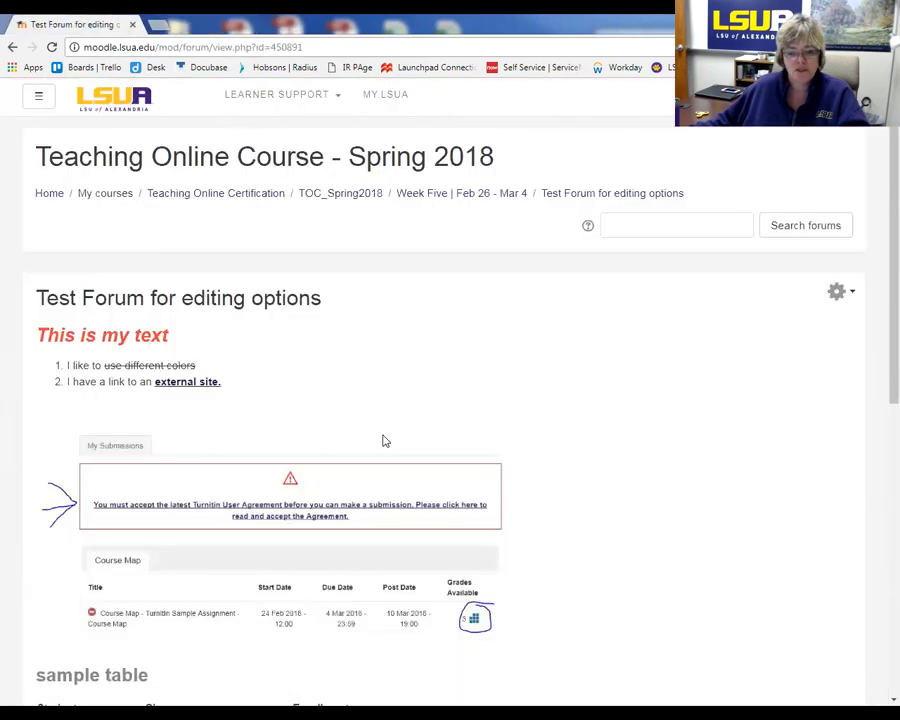
scroll(384, 440, "down", 5)
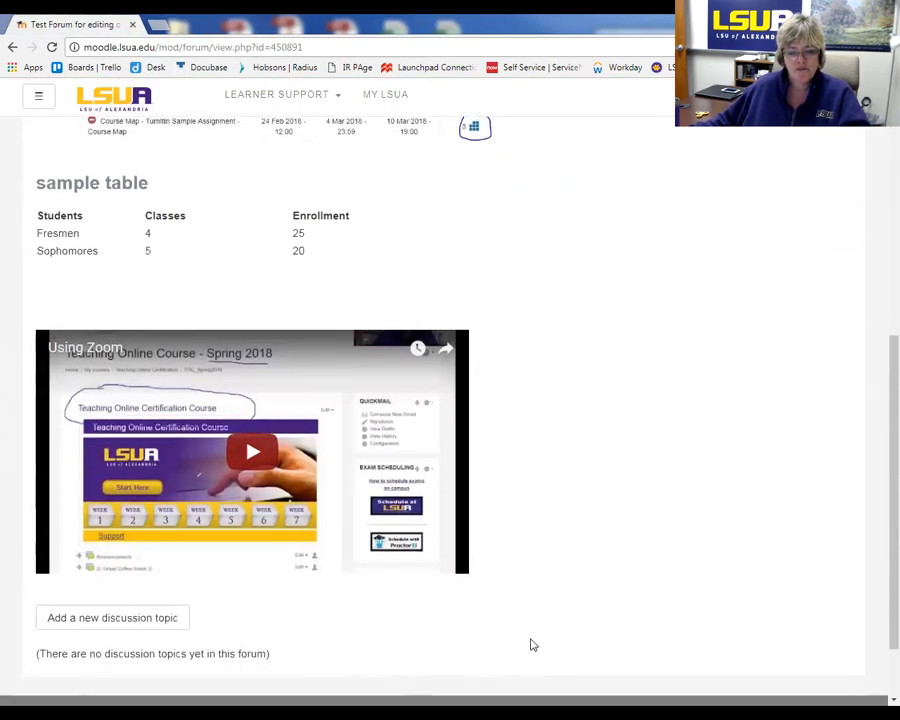
scroll(540, 620, "down", 1)
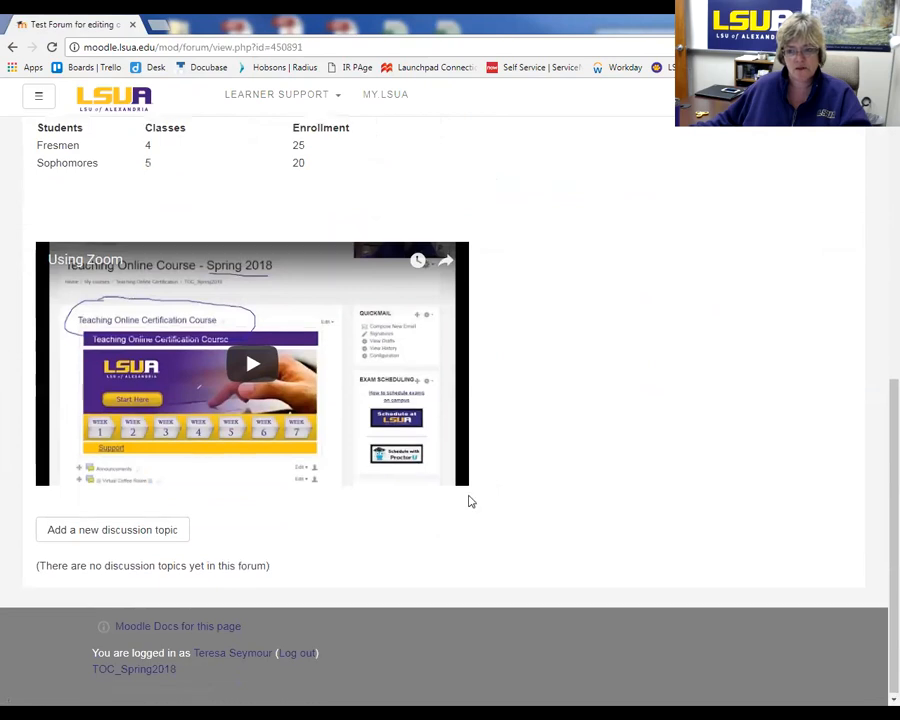
scroll(469, 510, "up", 6)
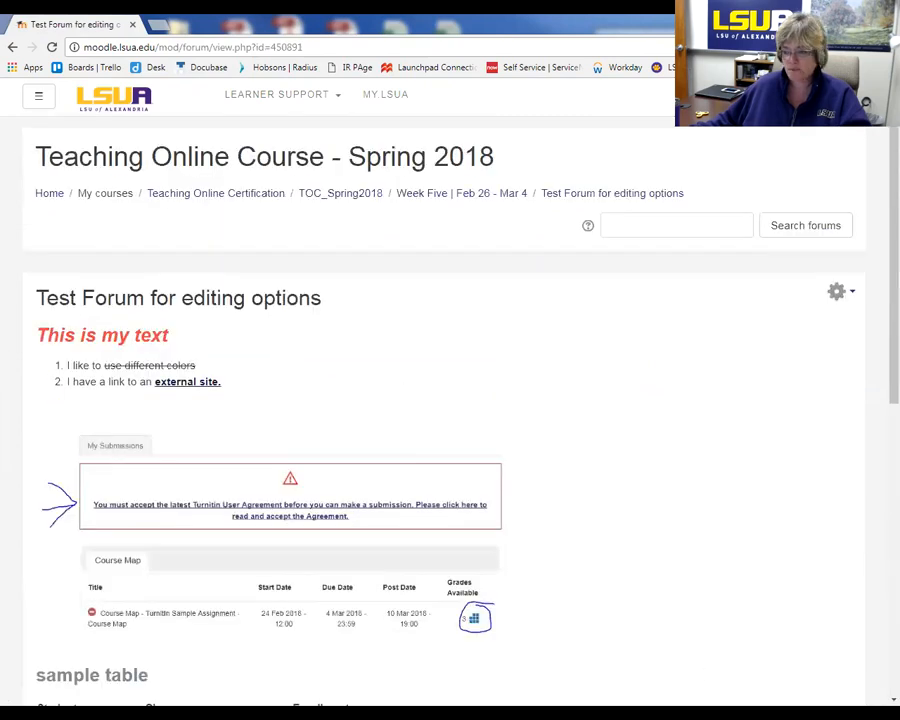